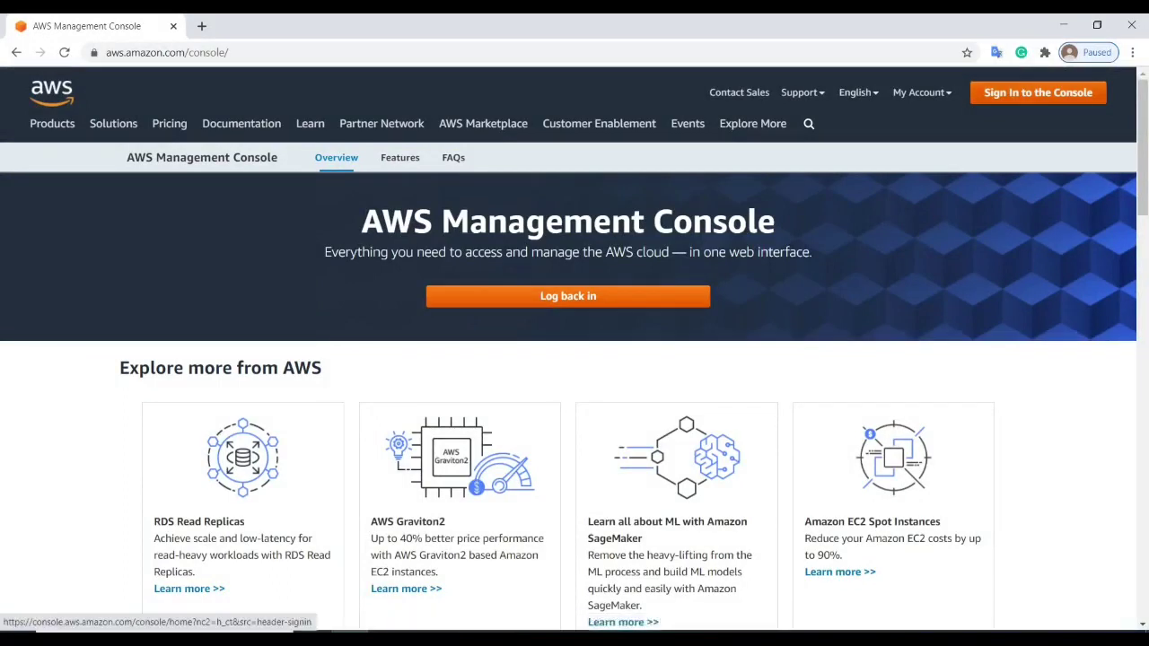
- Sign in to the console as the root user with the account password and MFA code
click(1038, 93)
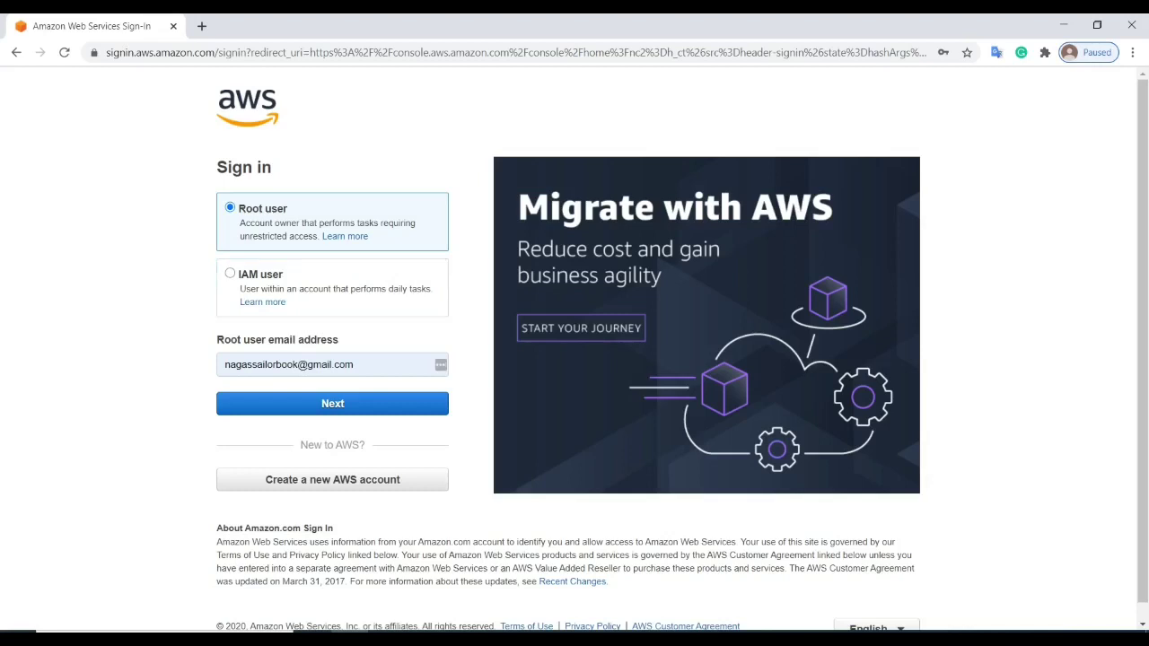
click(333, 404)
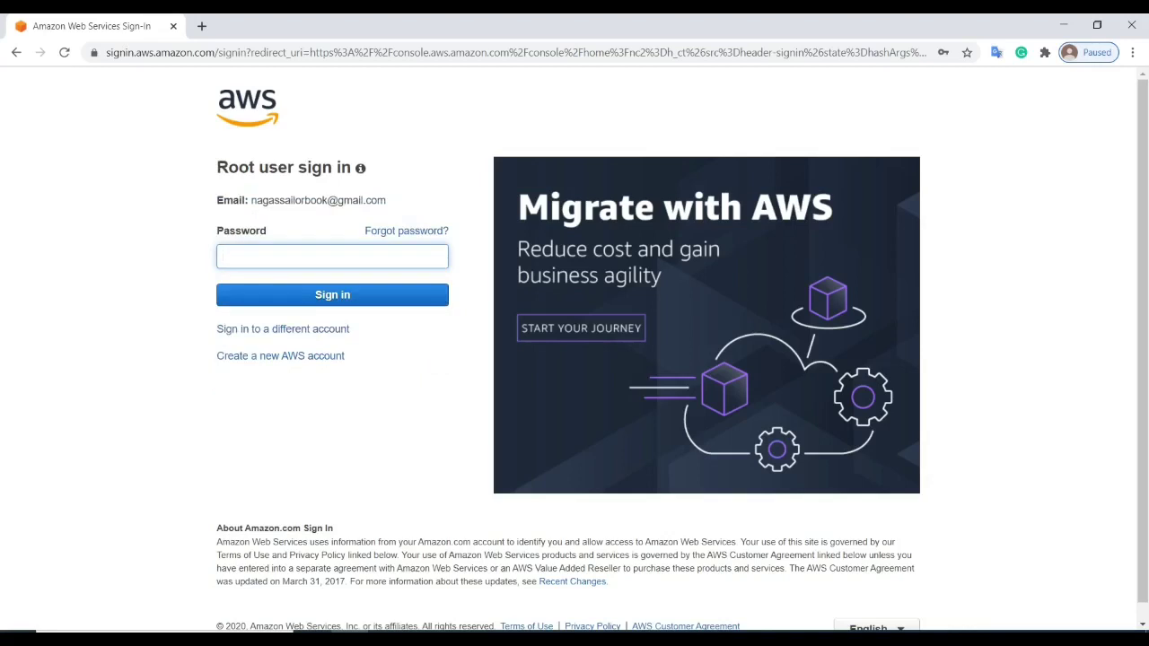
key(Return)
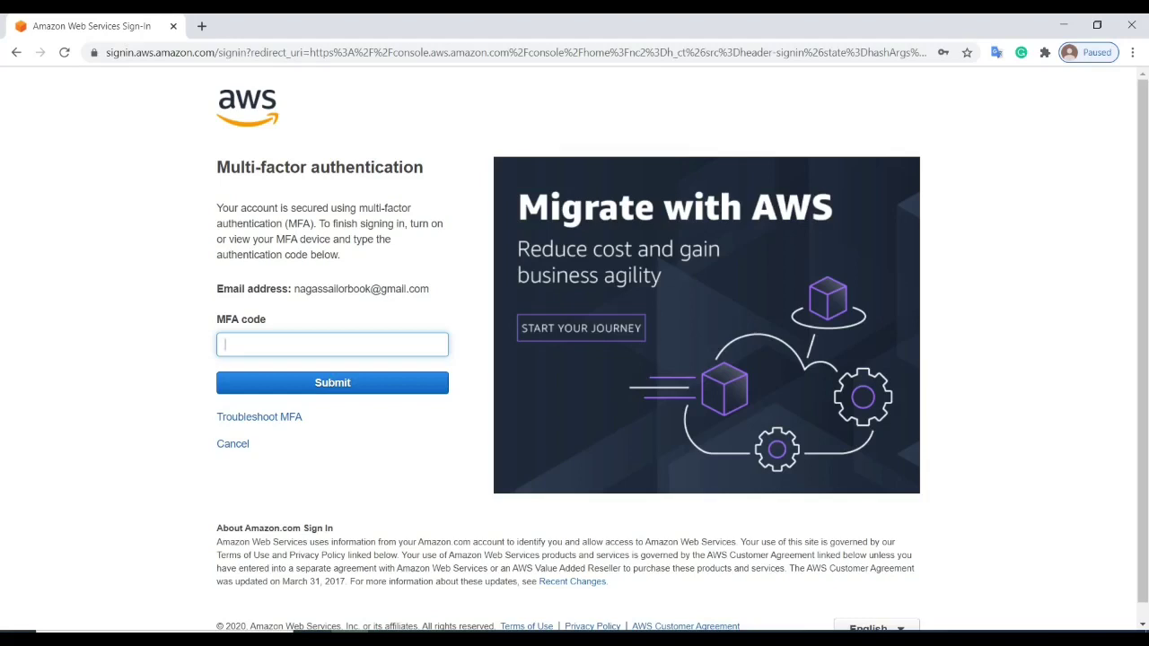
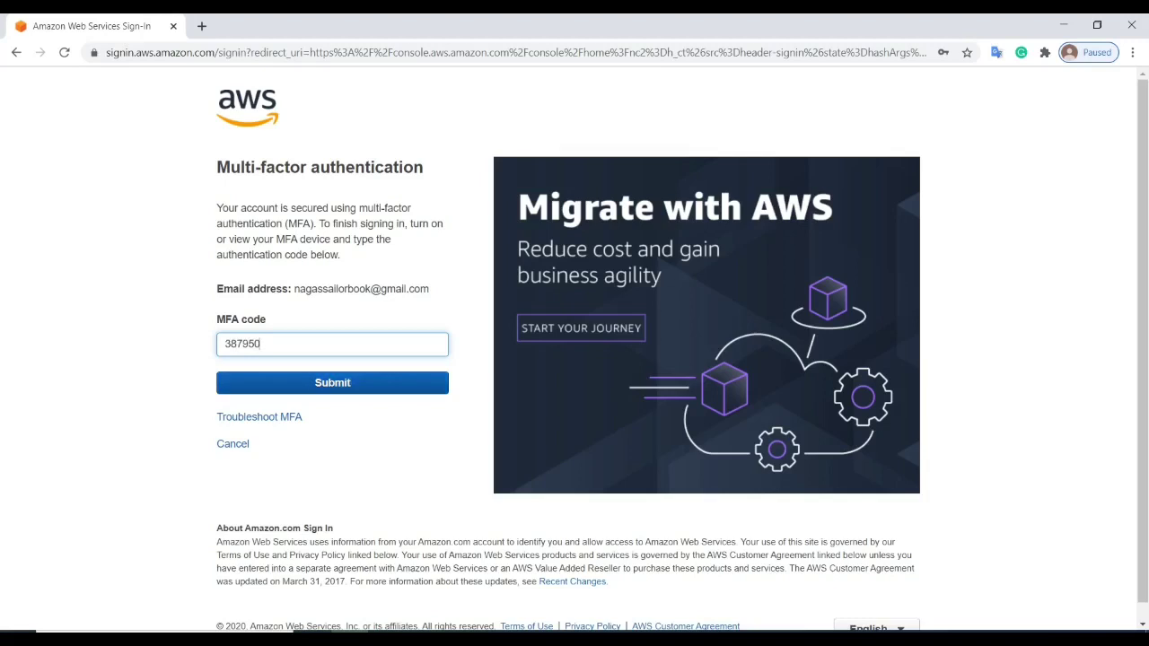
key(Return)
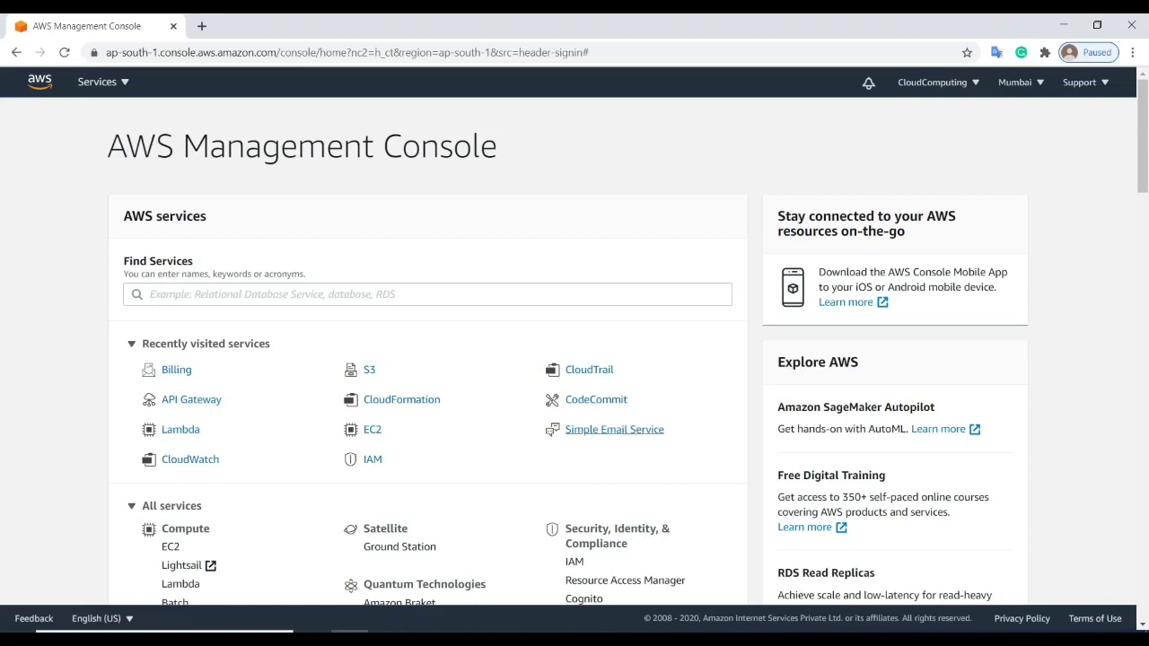
- In IAM Groups, create a new group named myFirstgroup and advance to its policy step
click(372, 460)
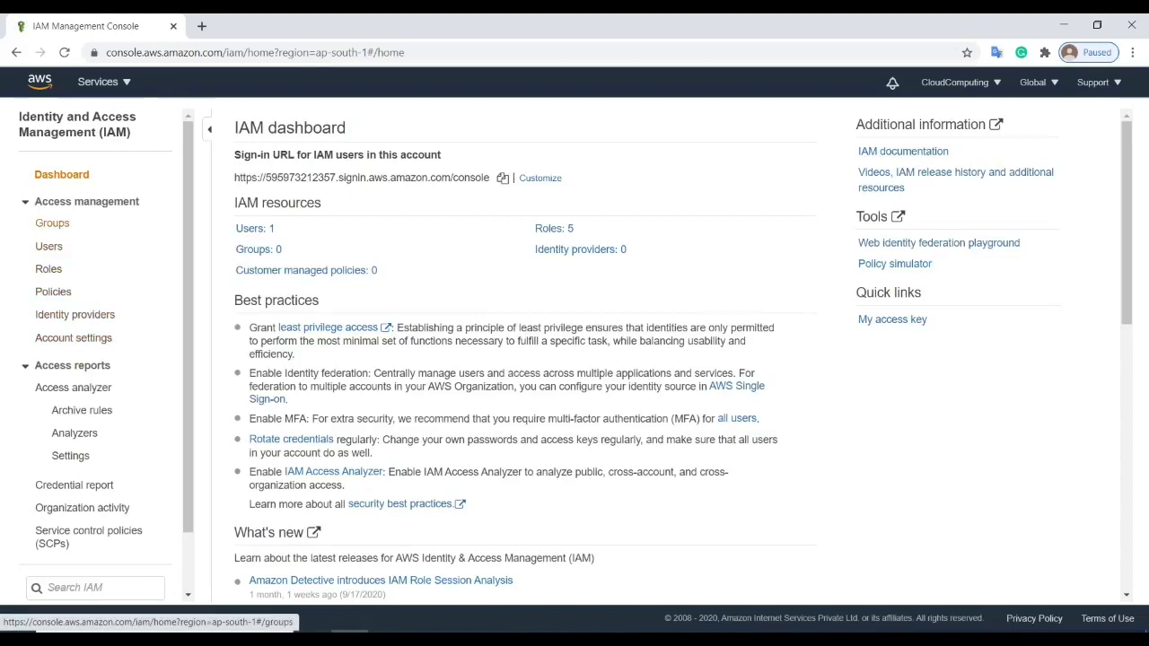
click(52, 223)
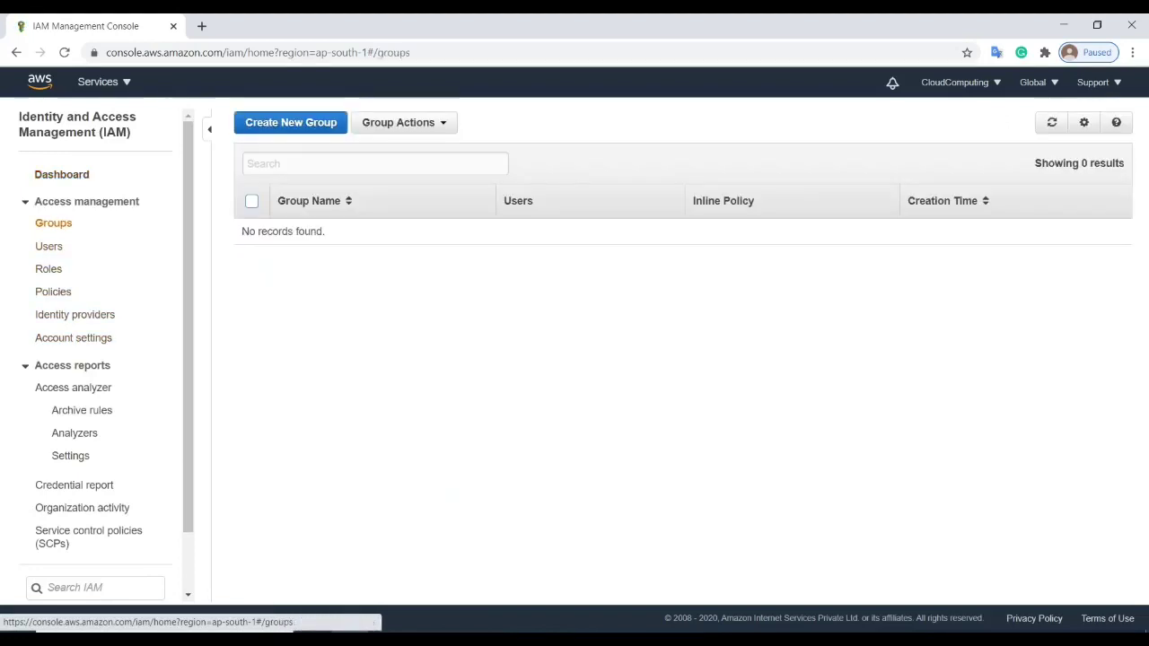
click(291, 122)
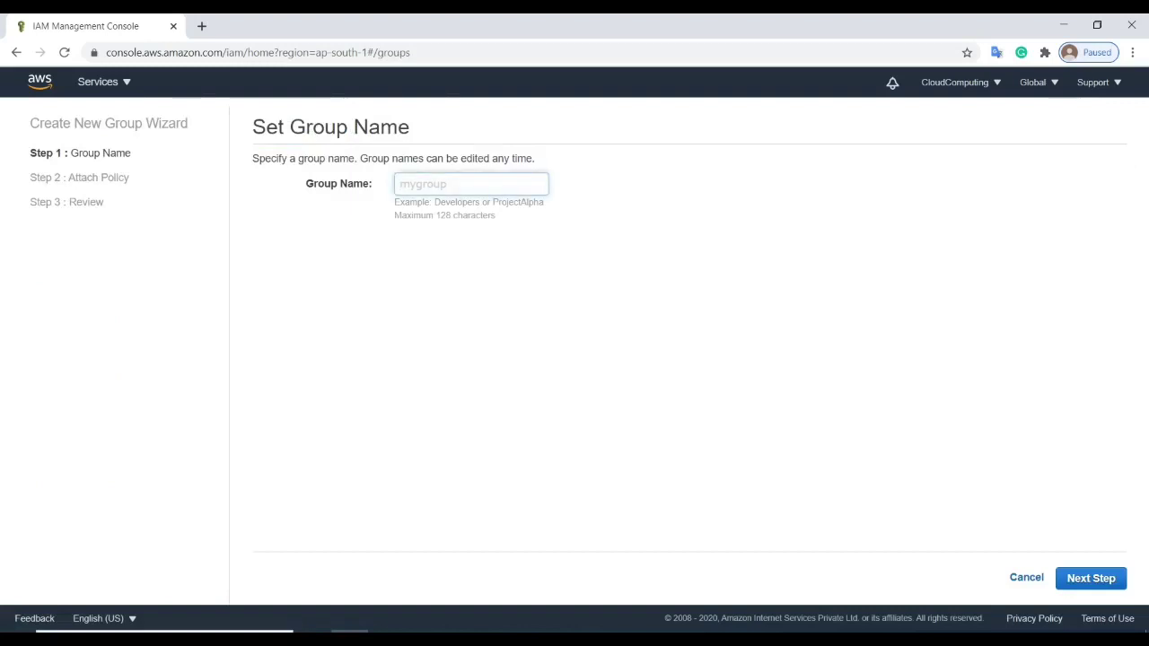
text(myFirstgroup)
key(Return)
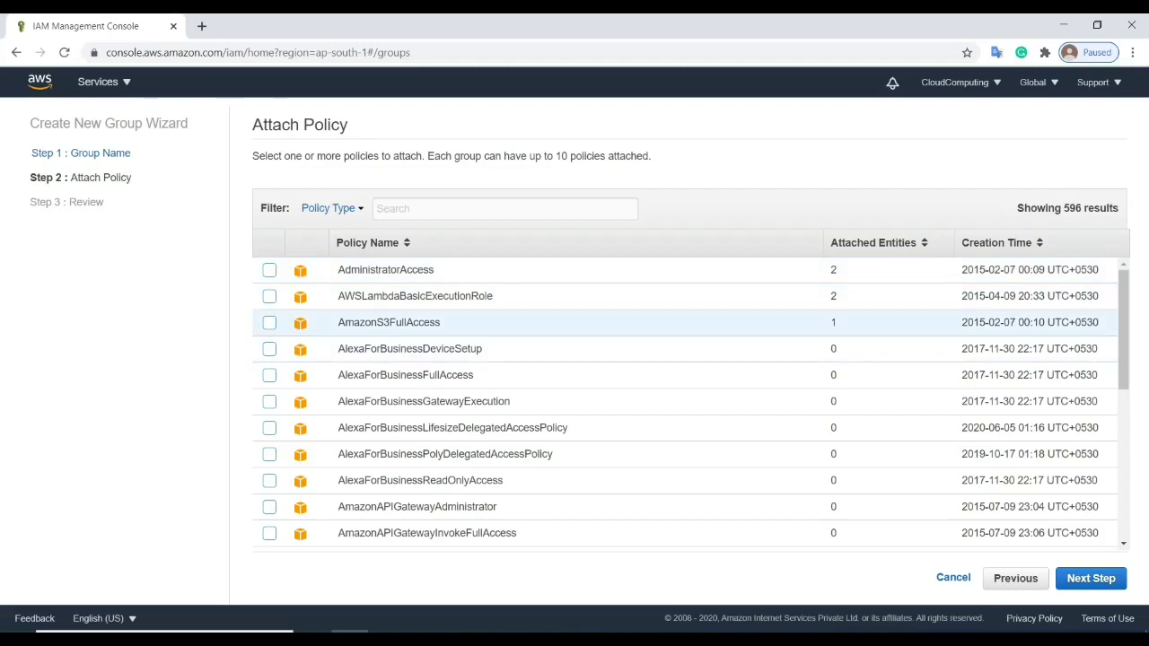
- Tick AmazonS3FullAccess, then search 'rds' and 'dynamo' to tick AmazonRDSFullAccess and AmazonDynamoDBFullAccess
click(270, 322)
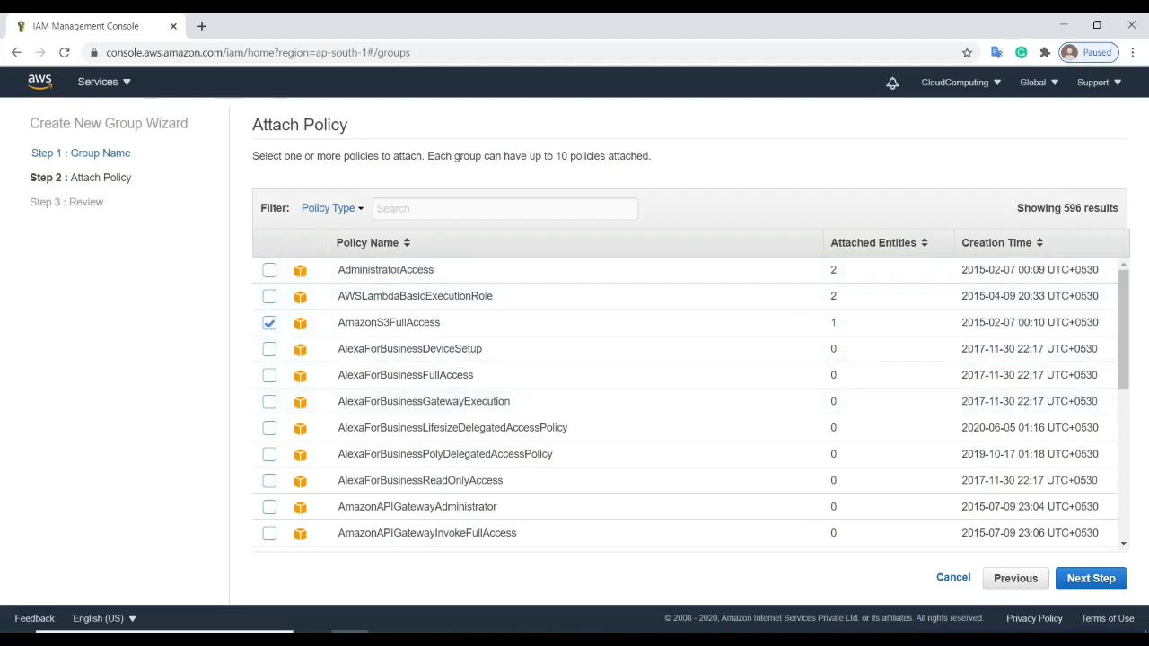
click(504, 208)
text(rds)
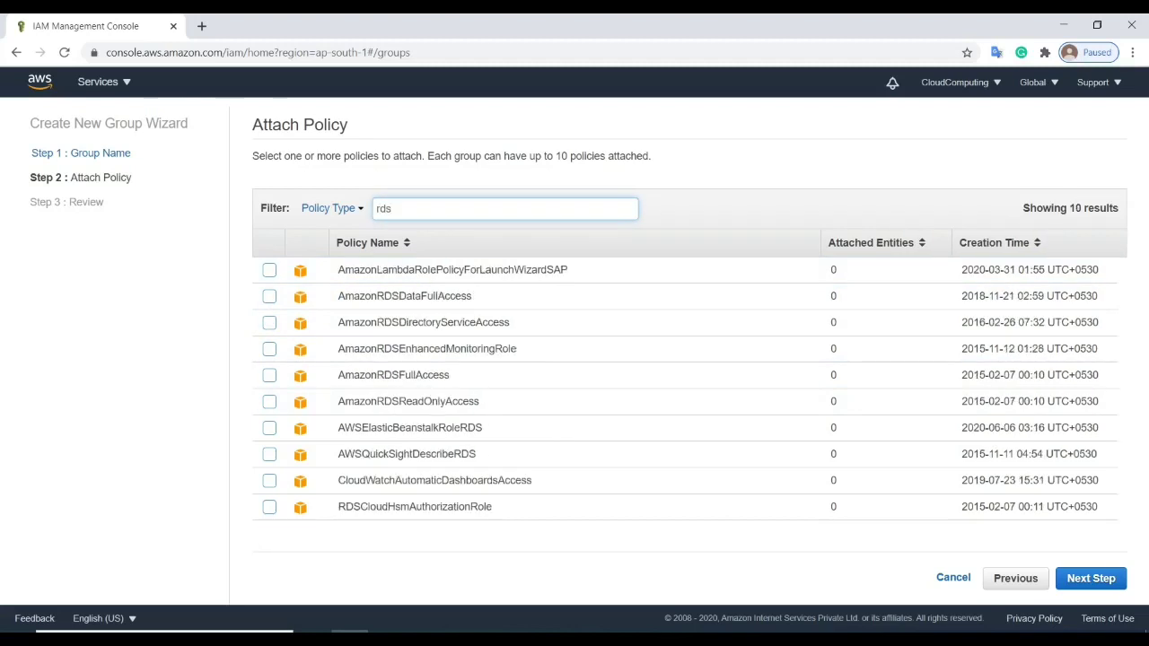
click(270, 375)
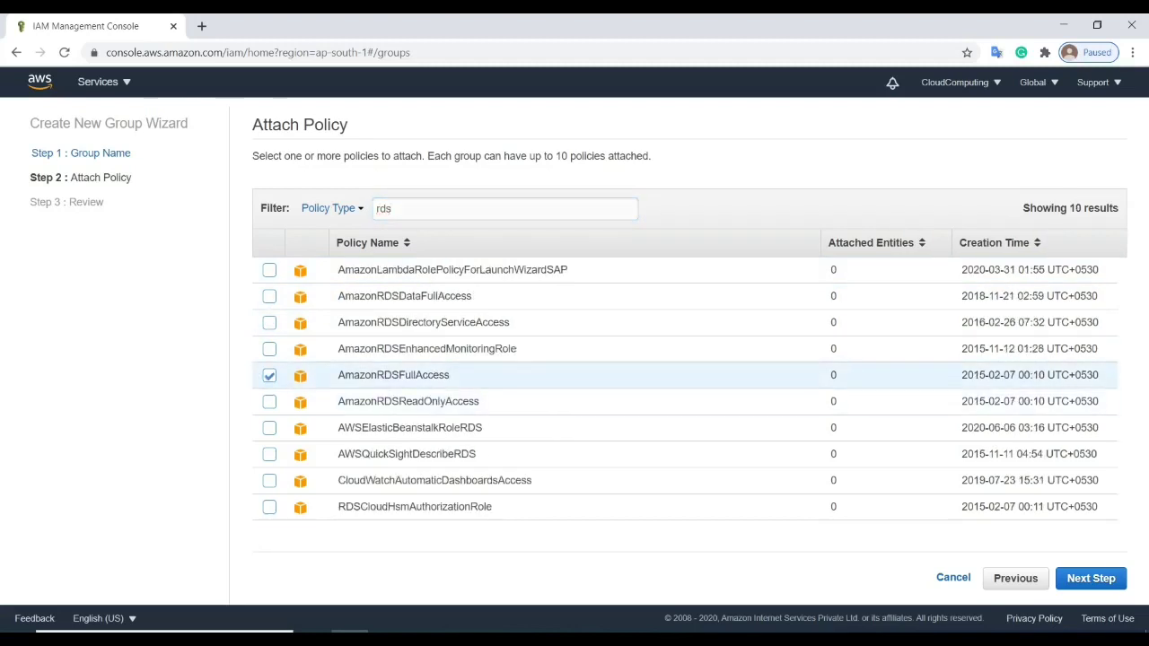
double_click(383, 208)
text(dynamo)
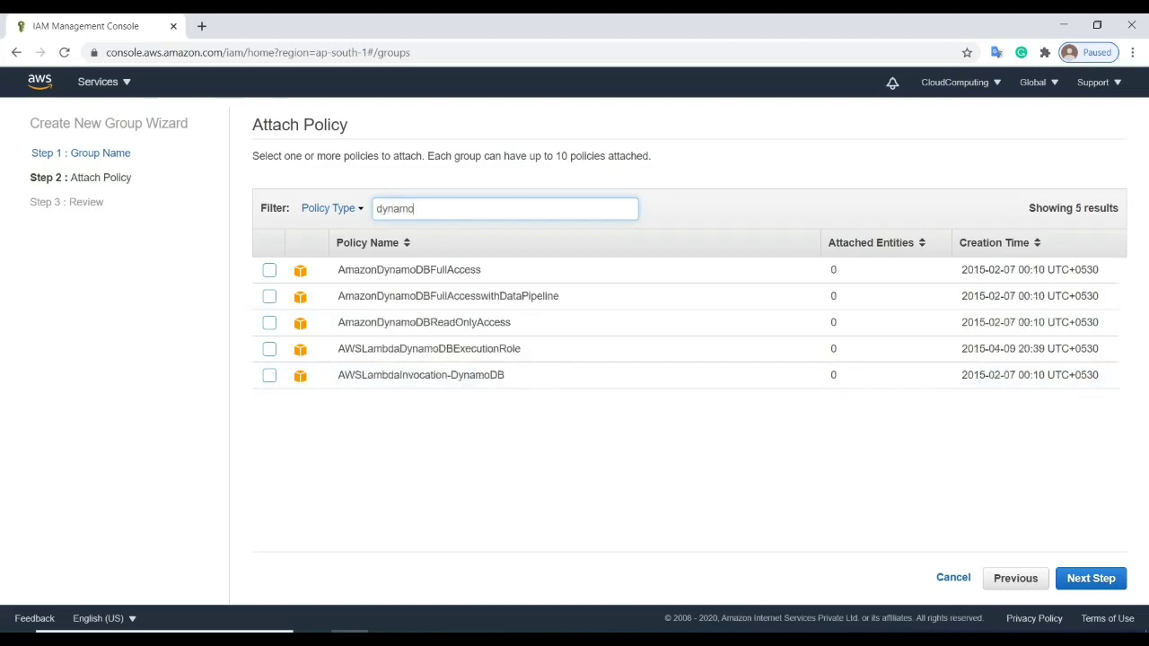
click(269, 270)
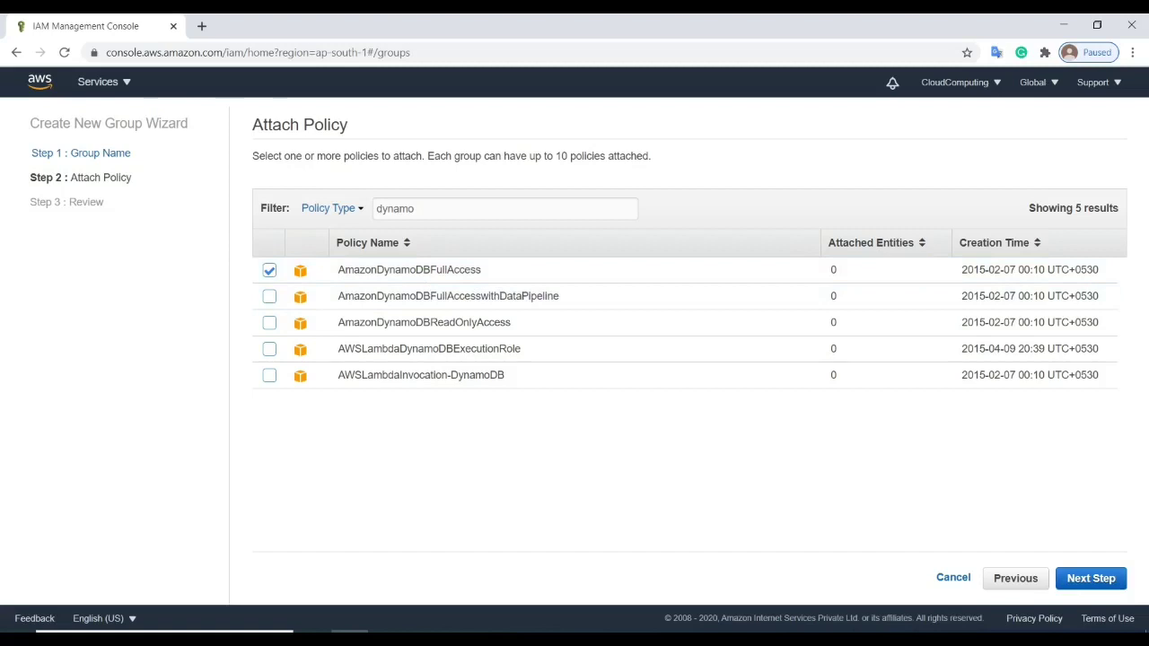
click(1091, 578)
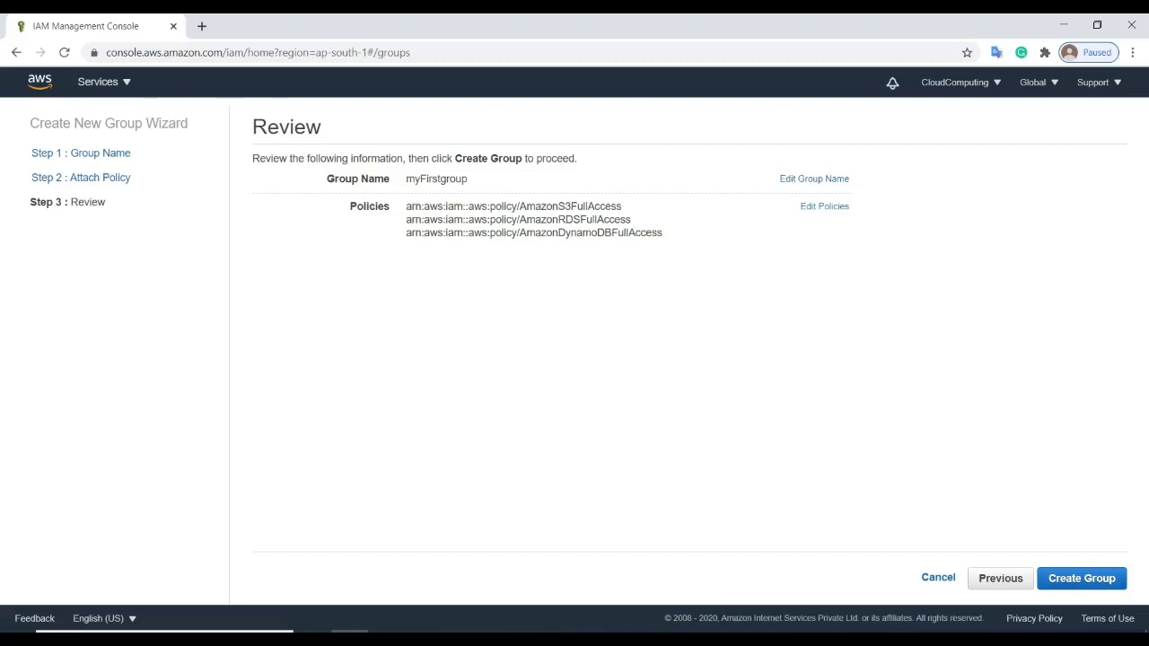
- Create the myFirstgroup group with its three policies, then go to the IAM Users list
click(1082, 578)
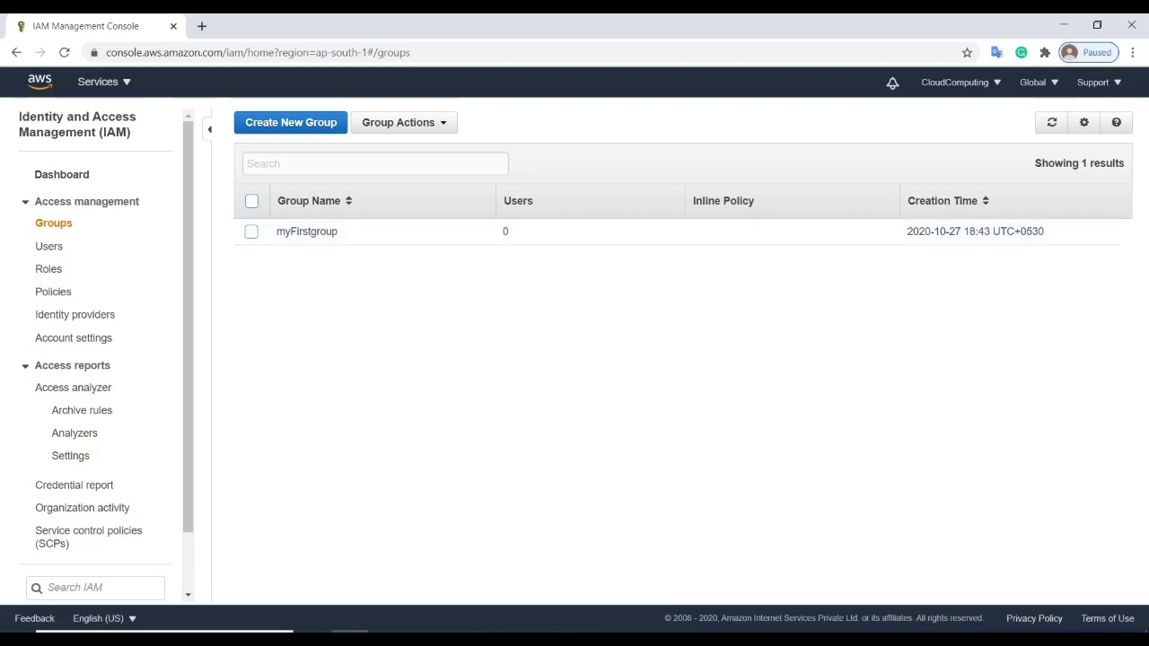
click(50, 246)
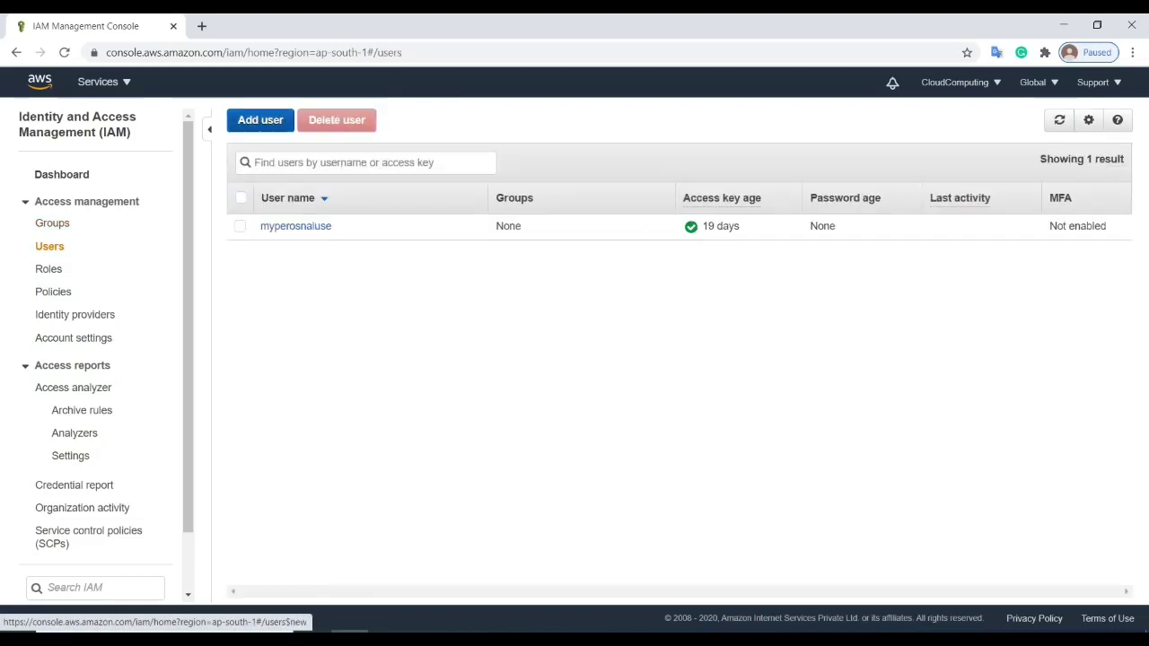
- Add a new user named cc1 with AWS Management Console access enabled
click(260, 120)
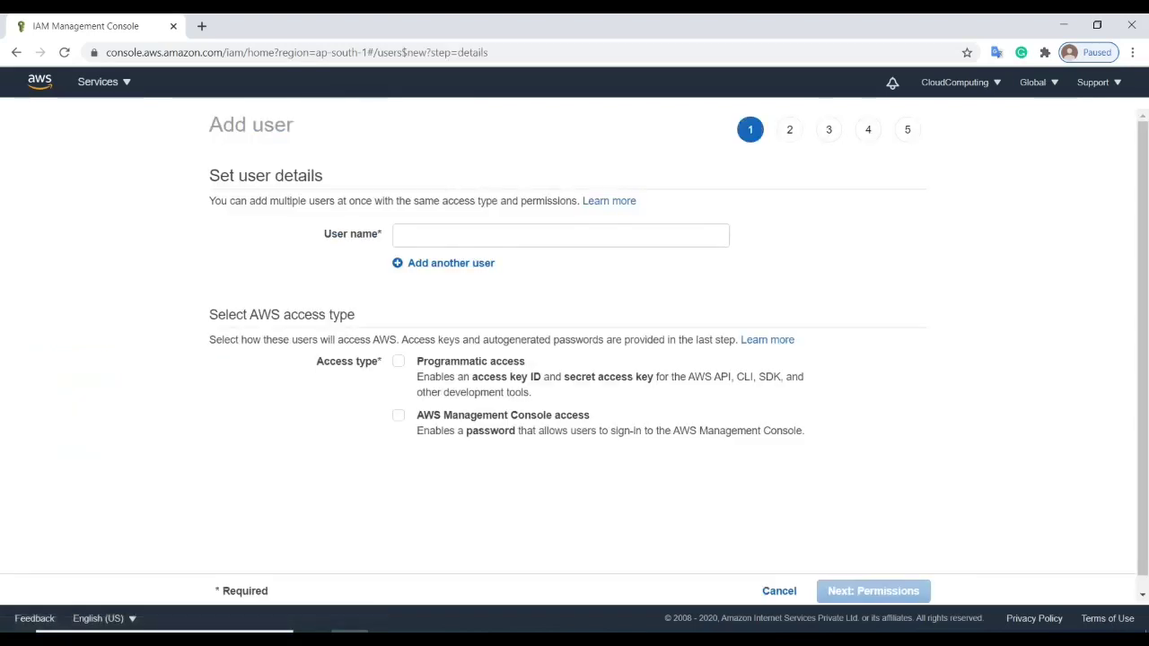
click(560, 235)
text(cc1)
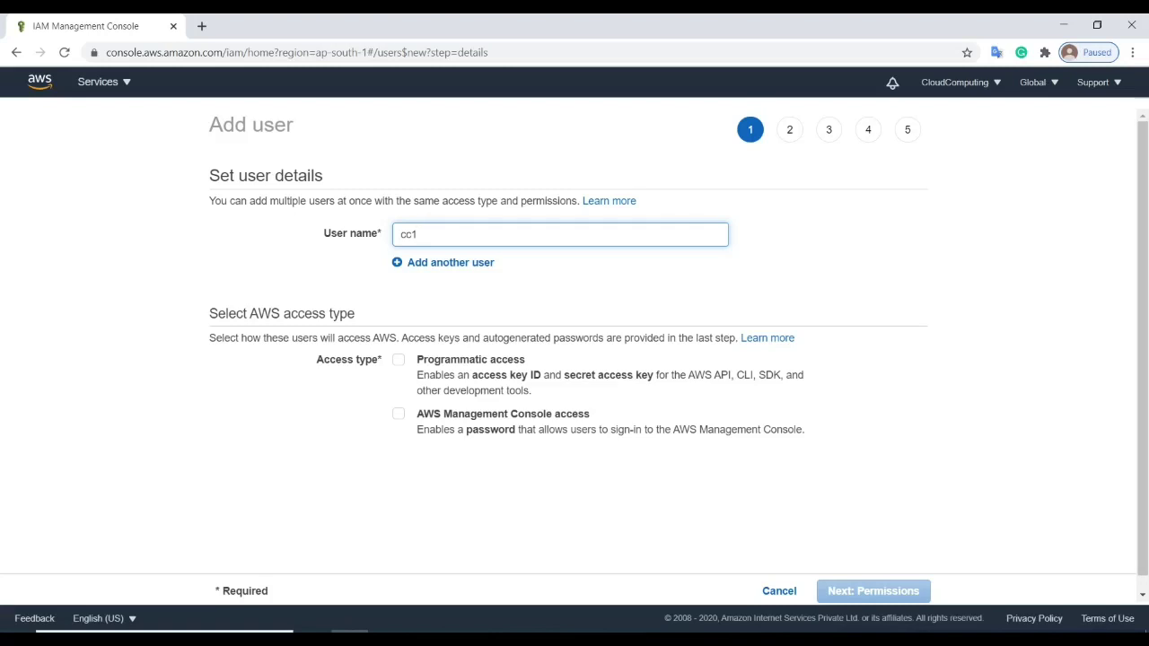
click(398, 414)
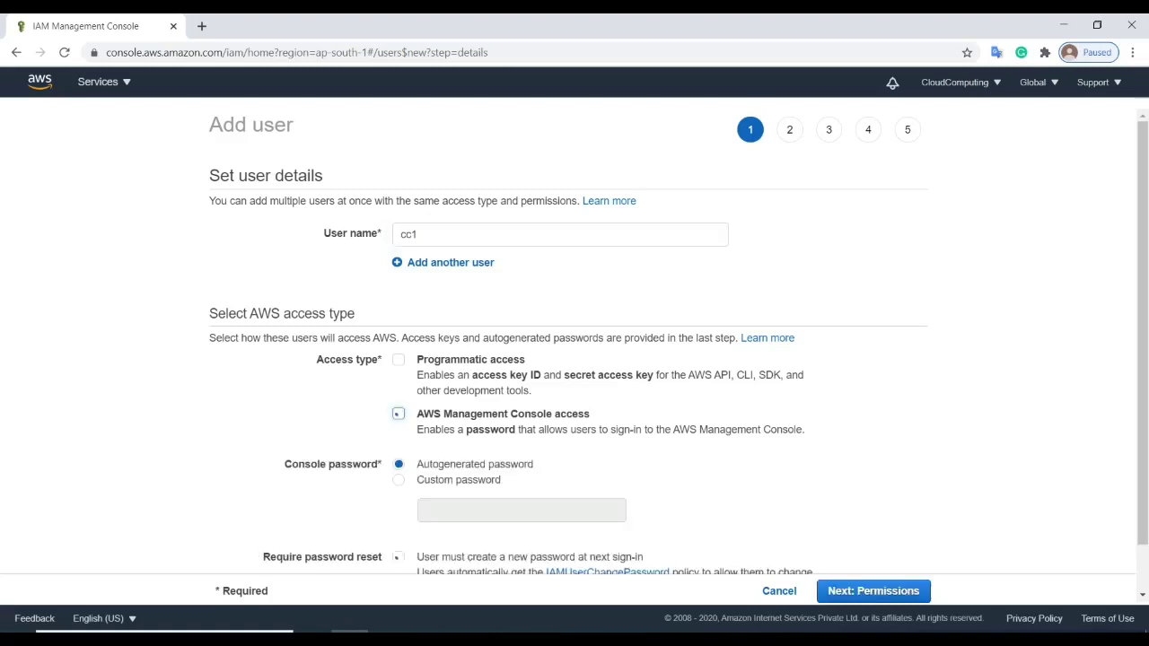
scroll(574, 359, down, 1)
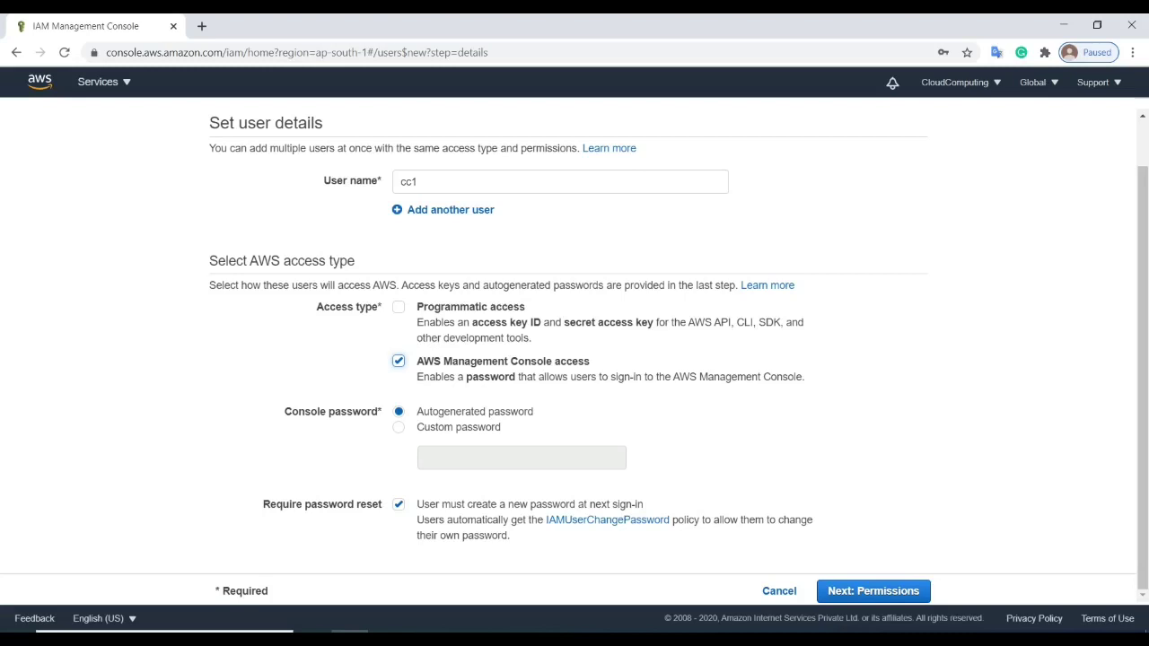
- Give cc1 a custom console password, turn off required password reset, and continue to permissions
click(399, 427)
click(521, 458)
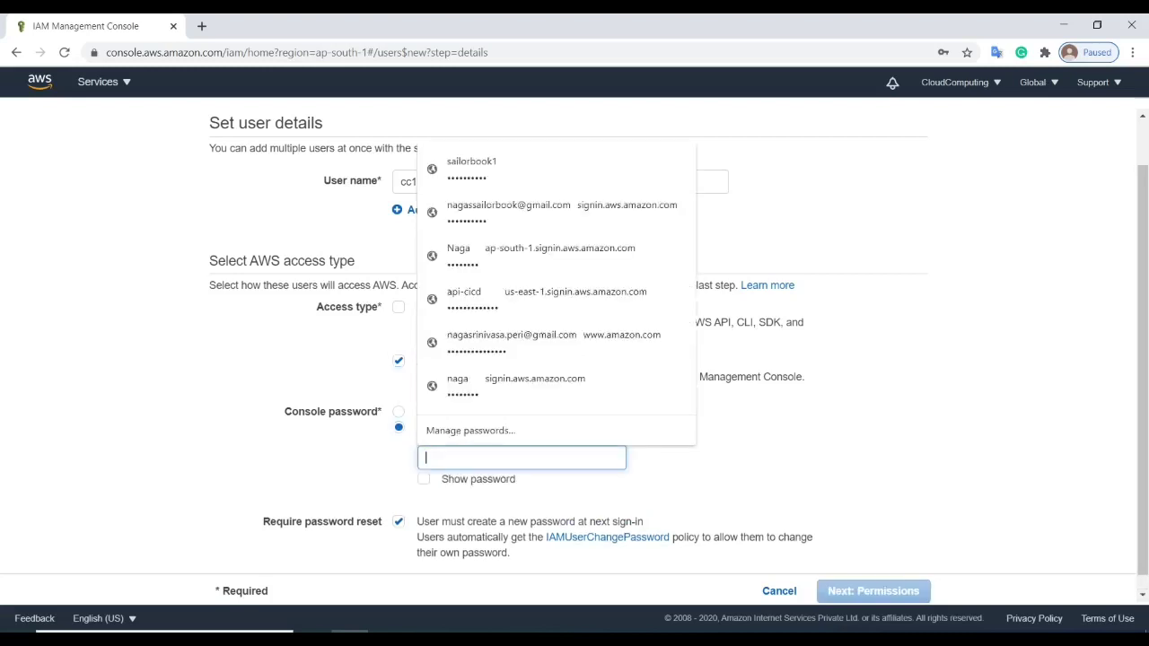
key(Escape)
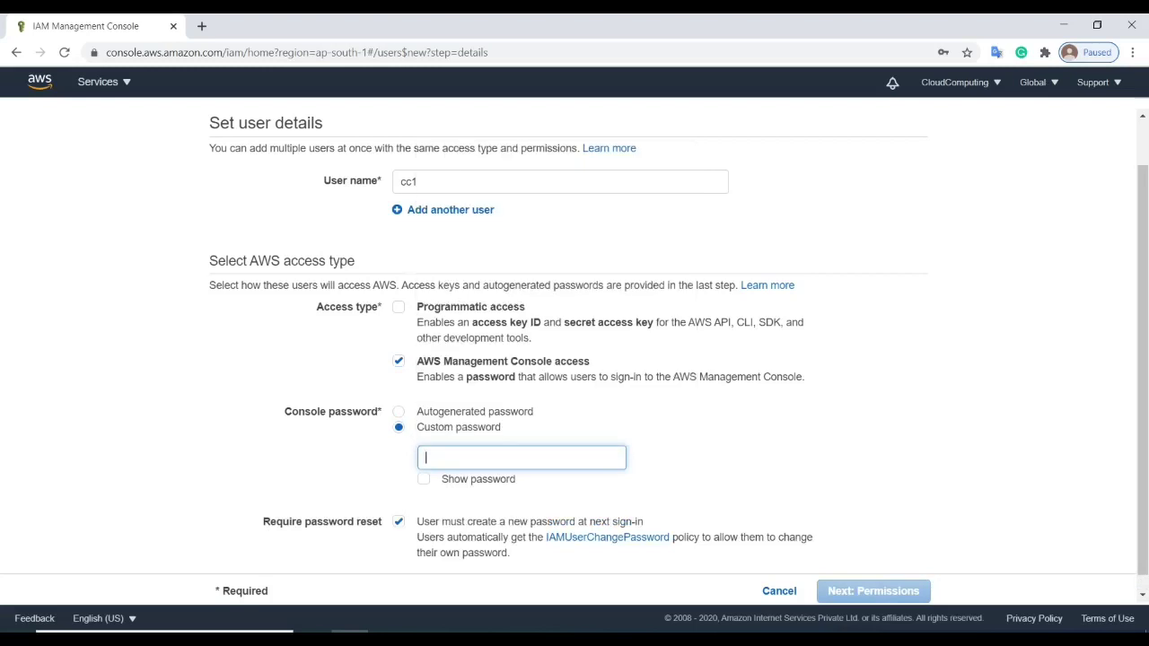
text(1)
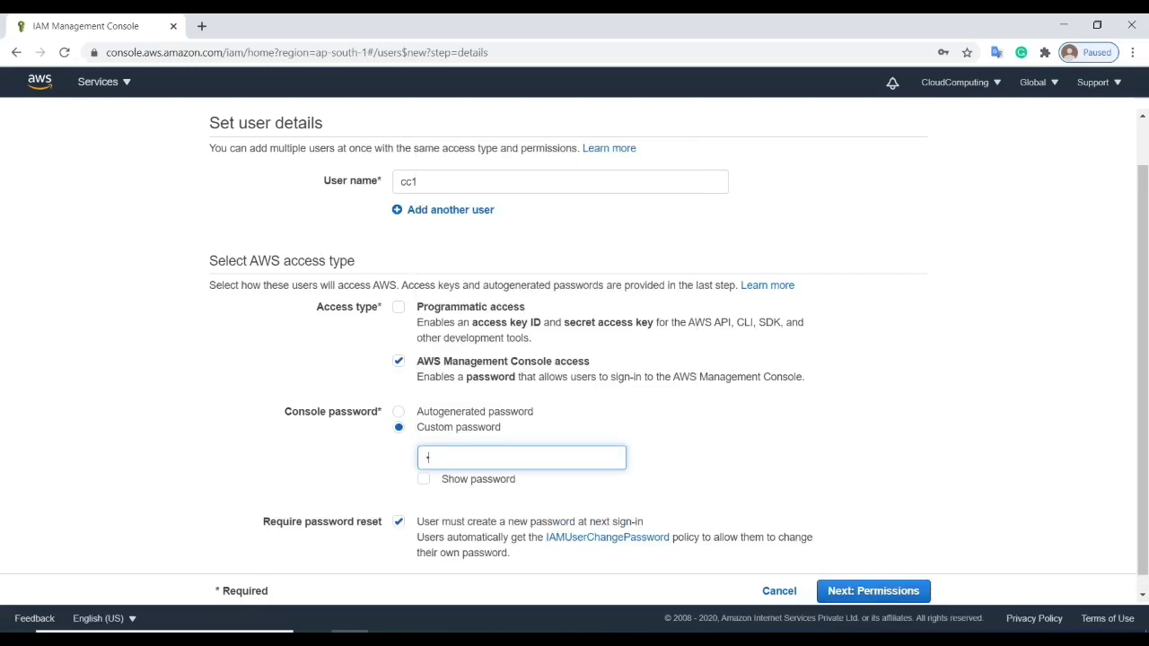
key(Escape)
text(•••••••)
click(398, 521)
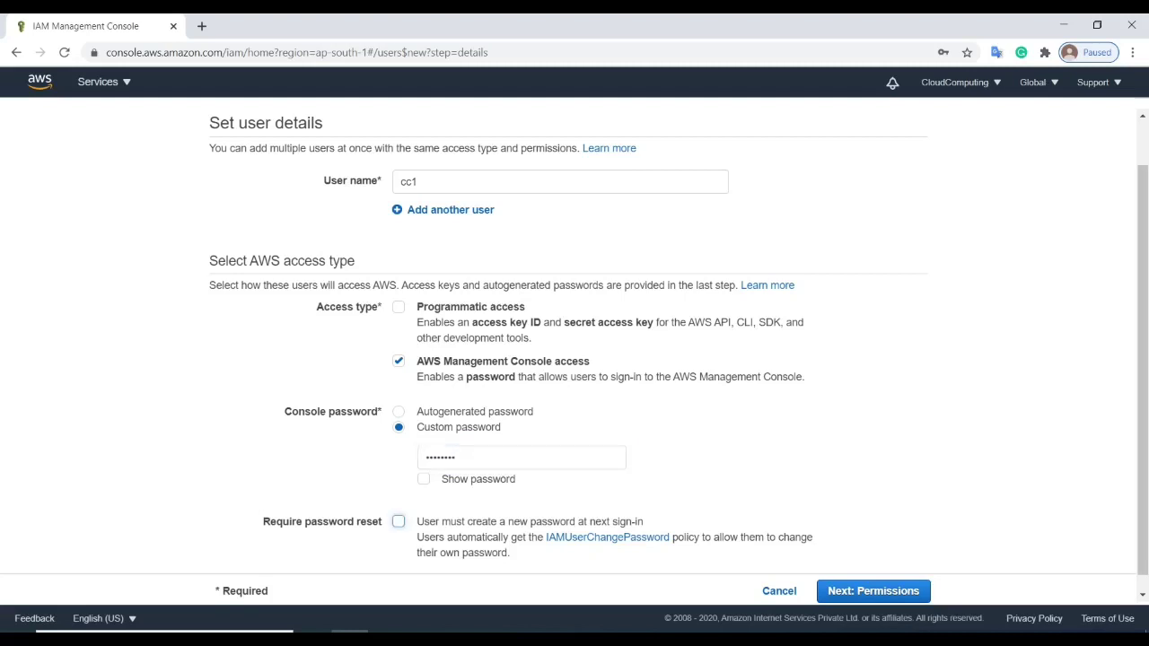
click(874, 591)
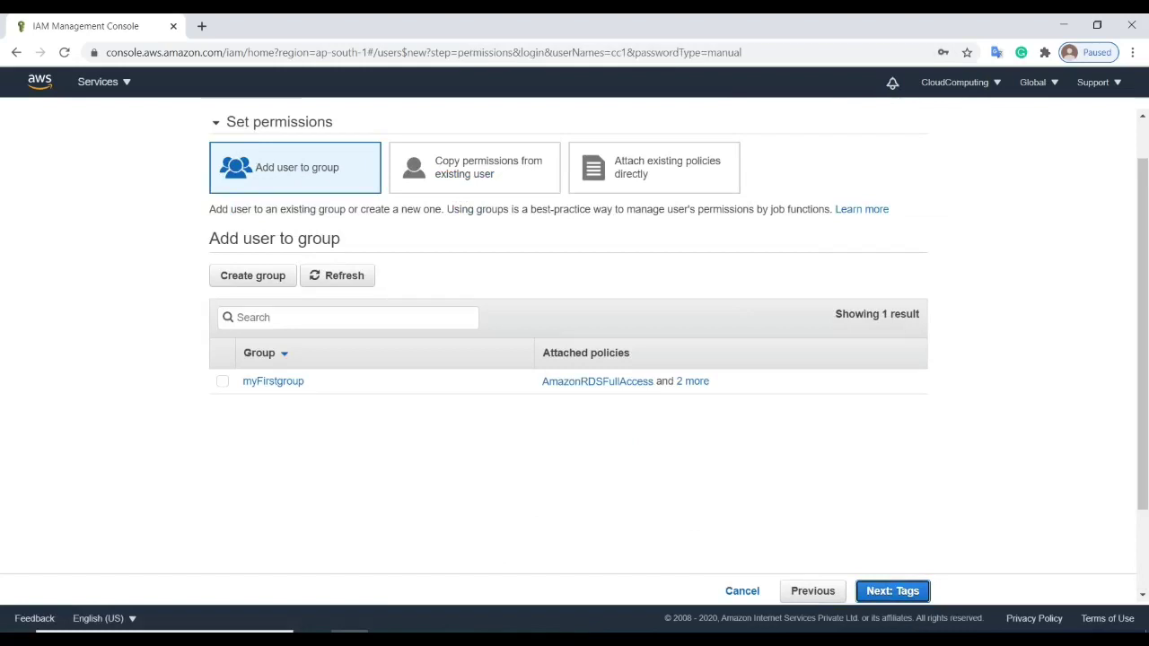
- Add cc1 to myFirstgroup, skip tags, and create the user
click(223, 382)
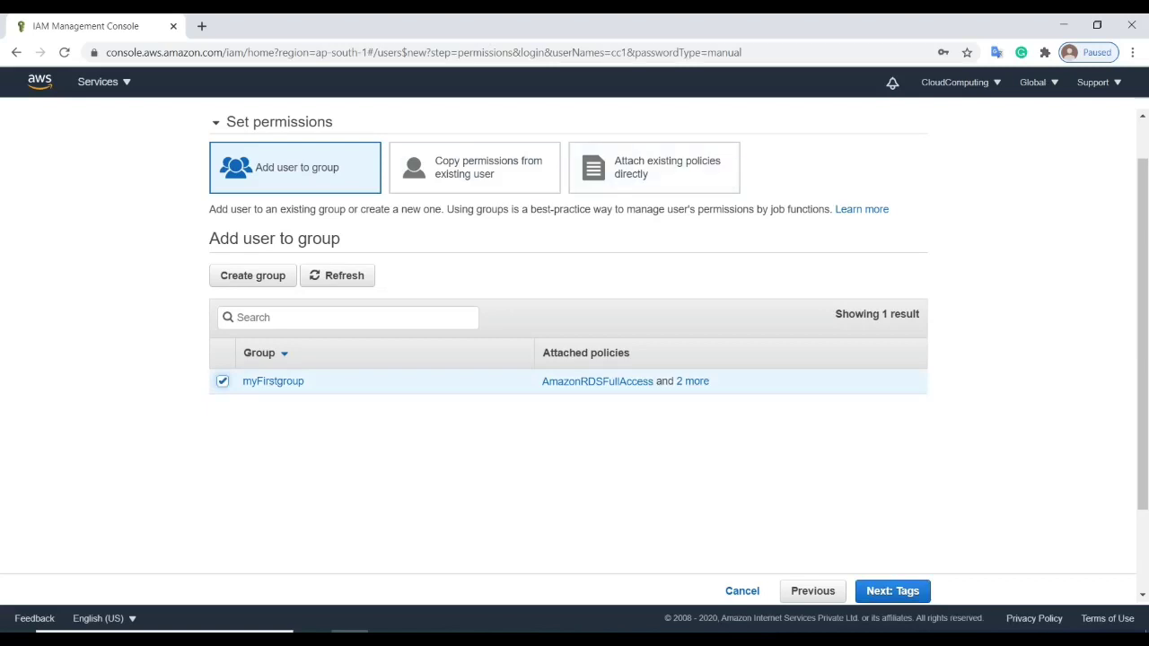
click(893, 590)
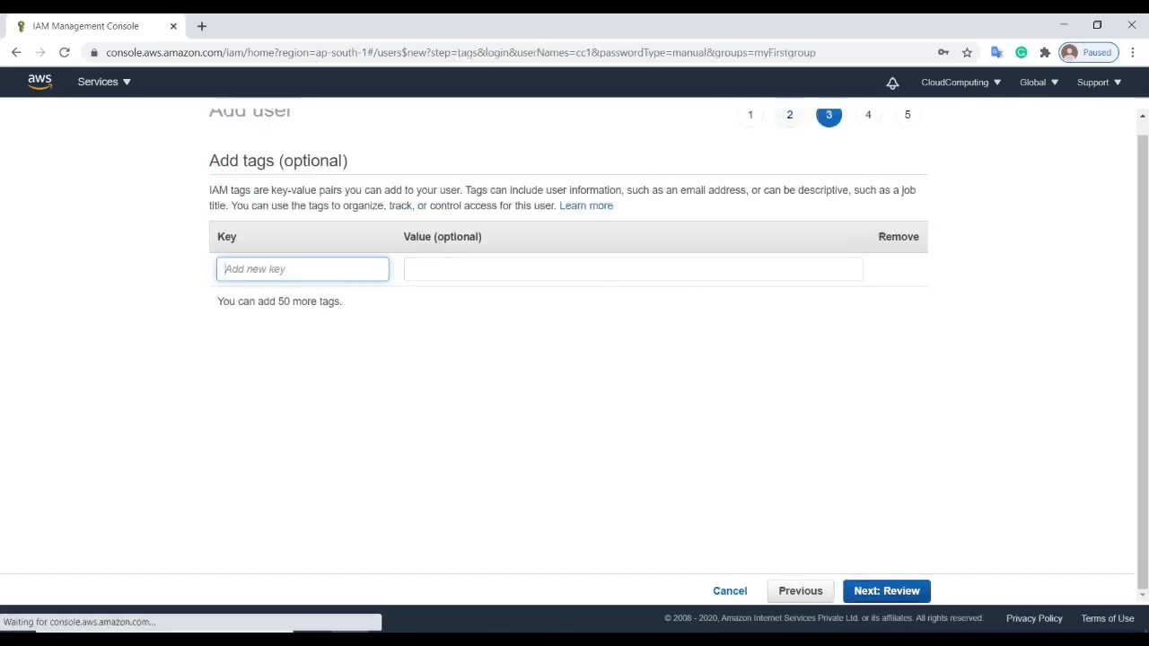
click(892, 591)
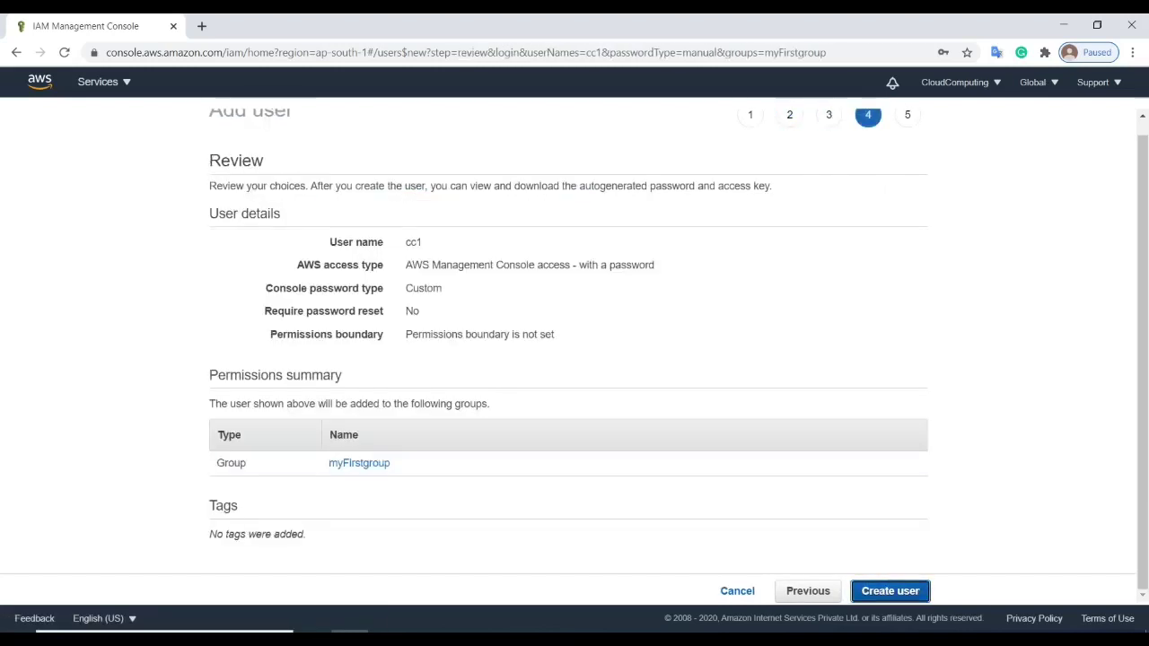
click(893, 591)
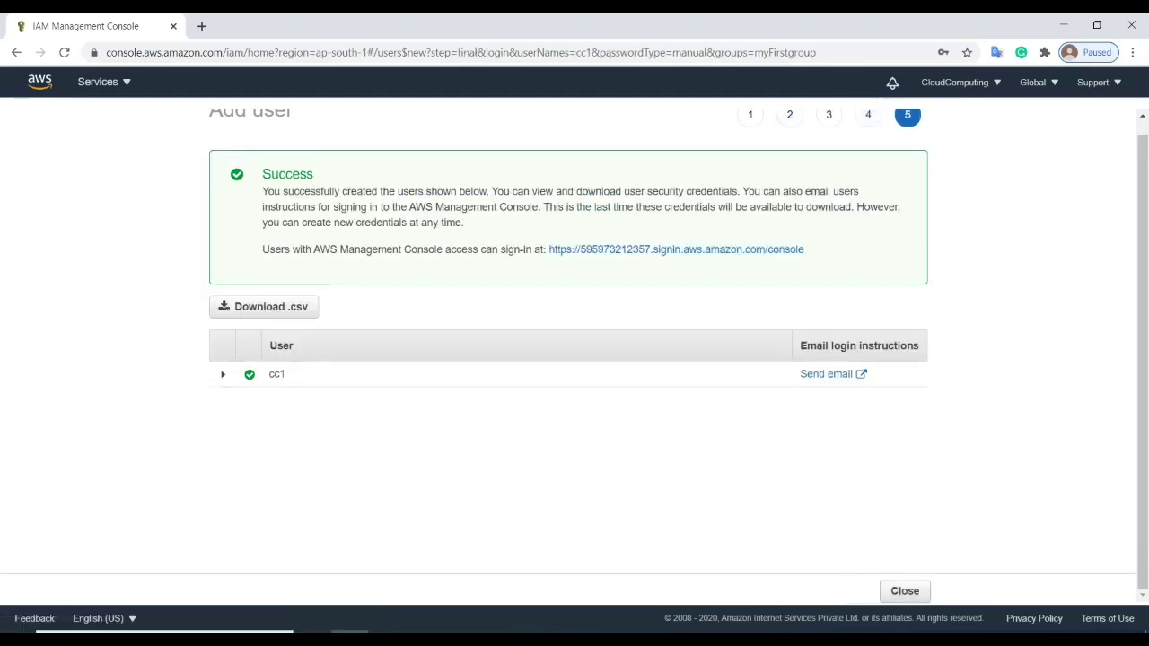
- Download cc1's credentials as a .csv file and close the success page
click(264, 306)
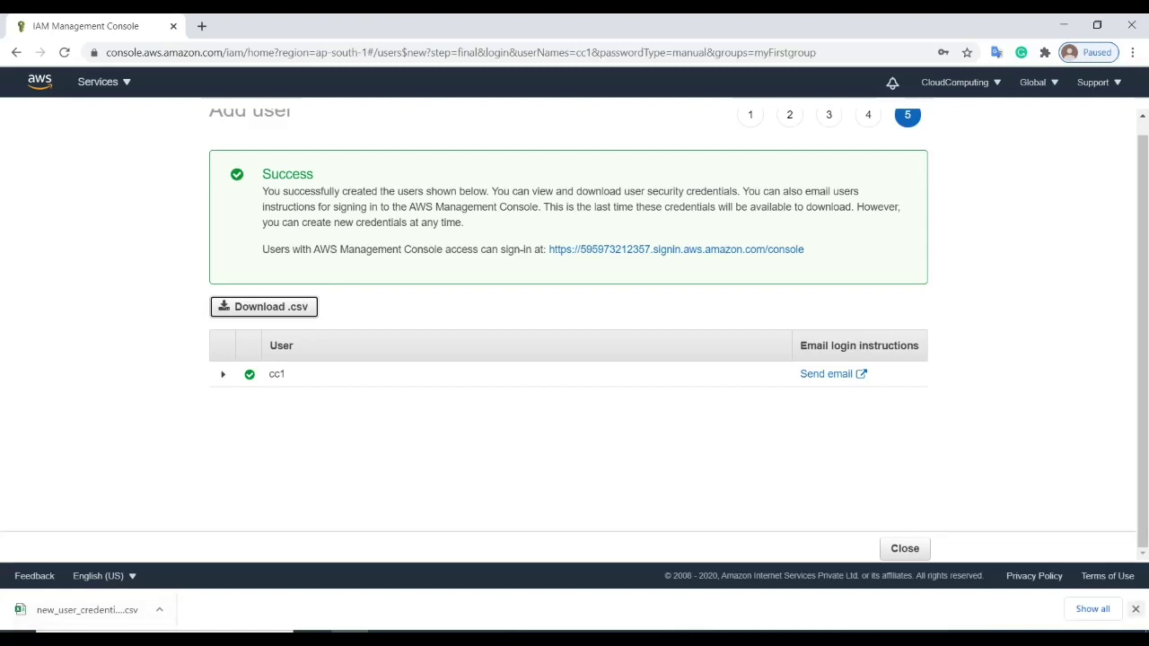
click(1135, 609)
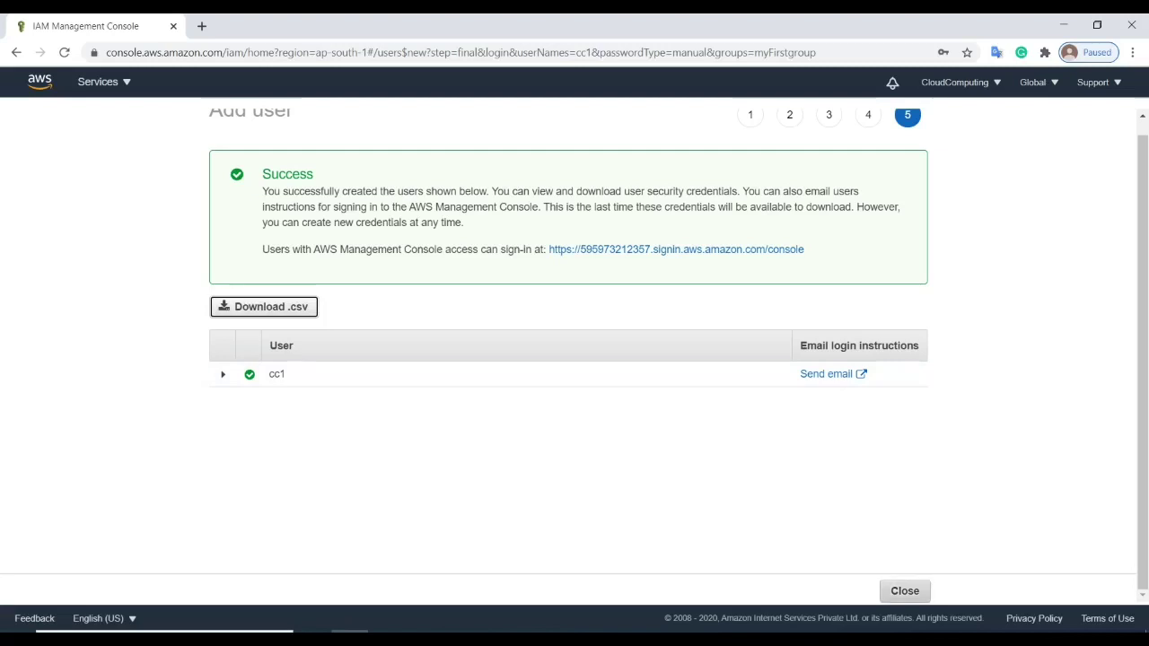
click(905, 590)
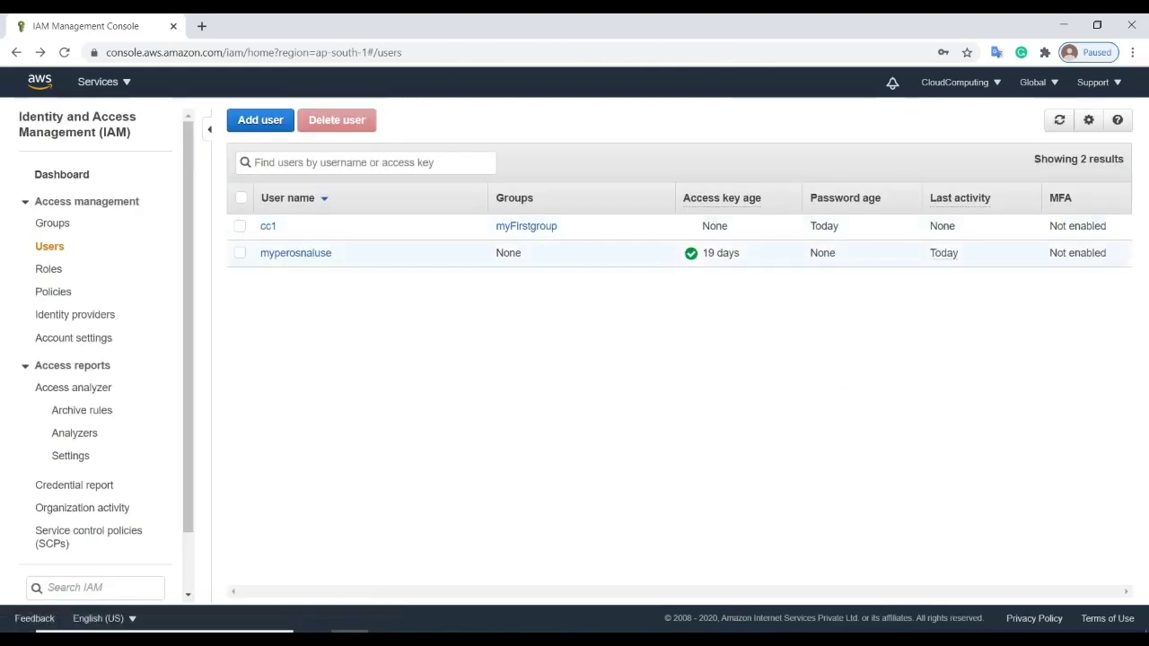
- Add user cc2 with console access and a custom password, with no required reset
click(260, 119)
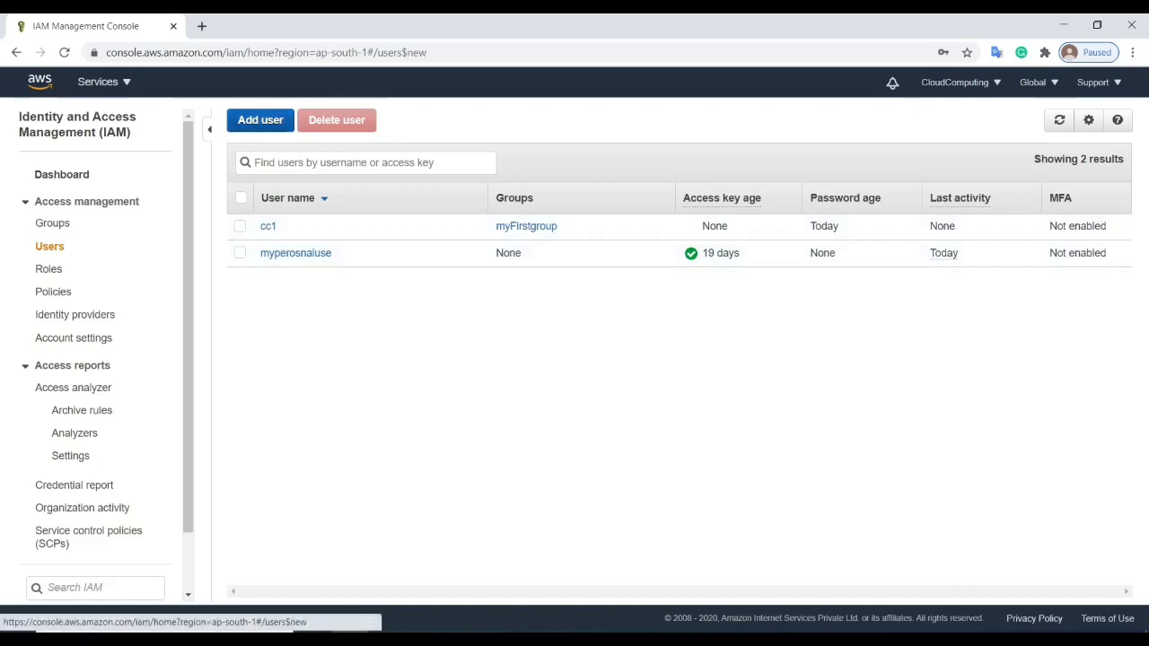
text(cc2)
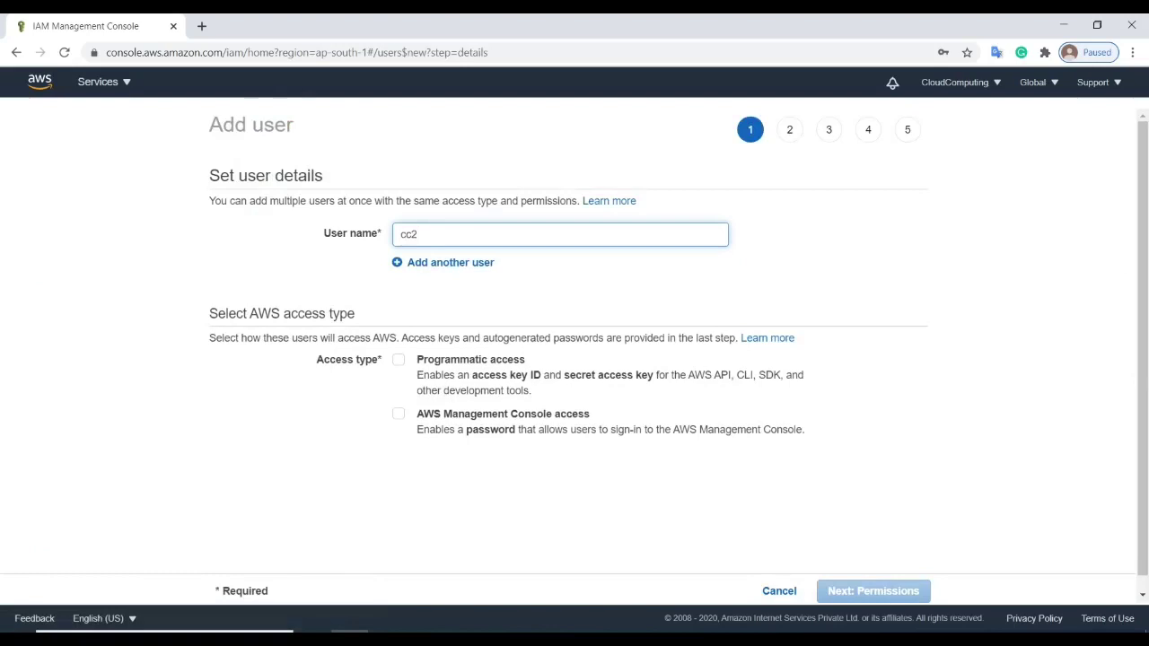
click(398, 414)
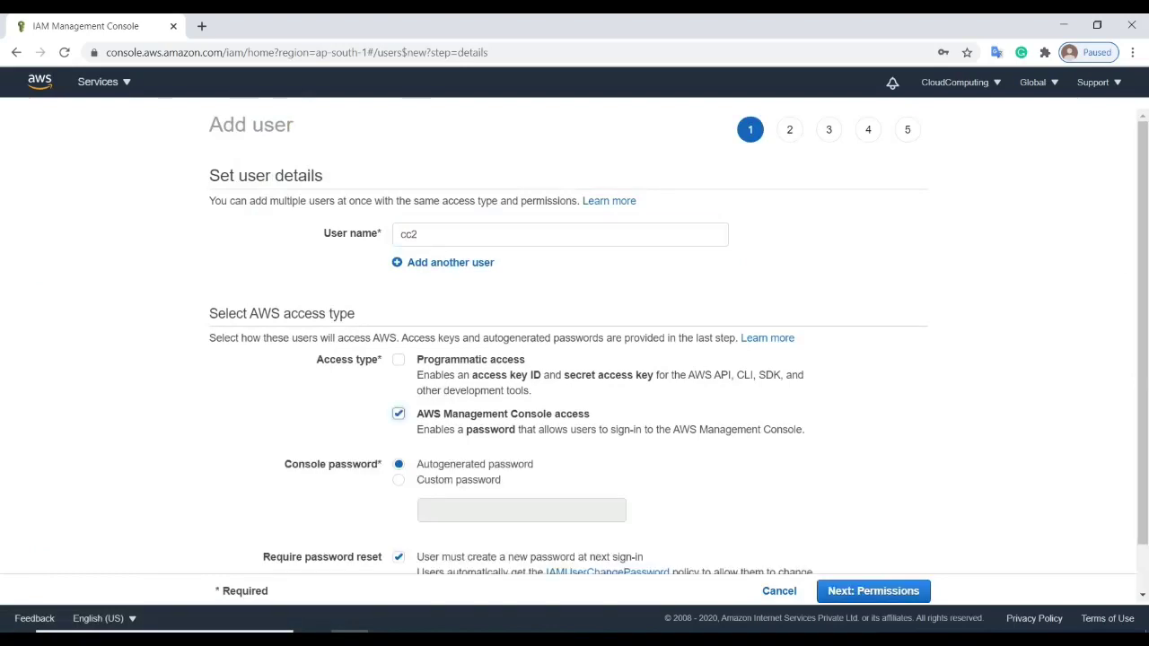
scroll(575, 350, down, 1)
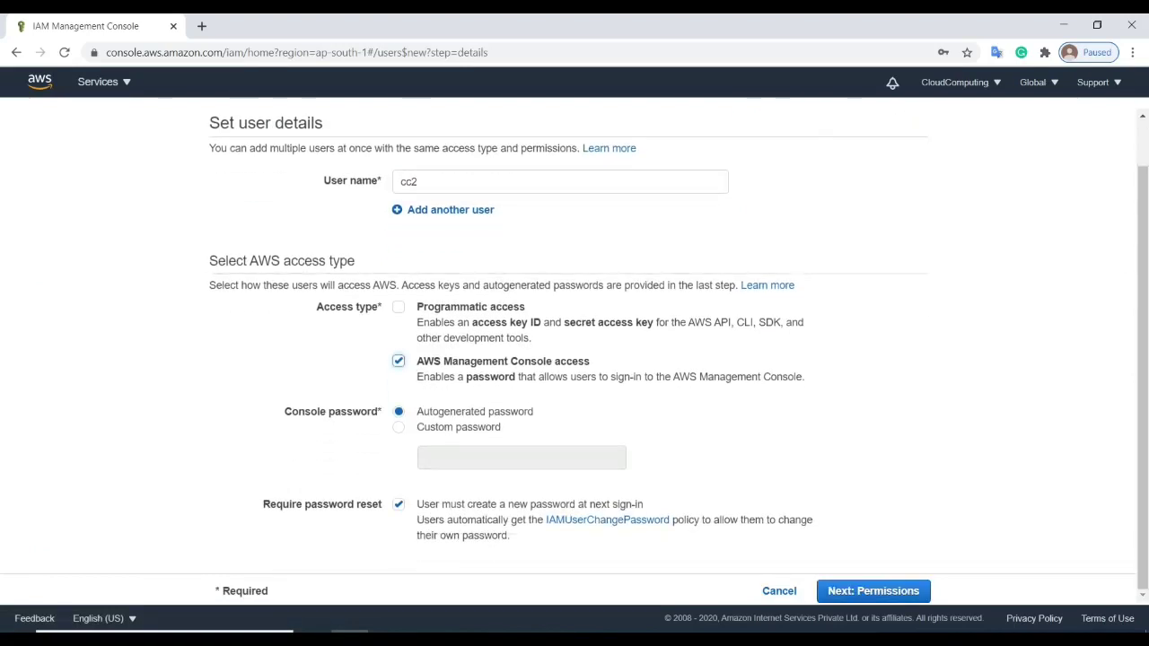
click(398, 428)
click(521, 458)
text(***)
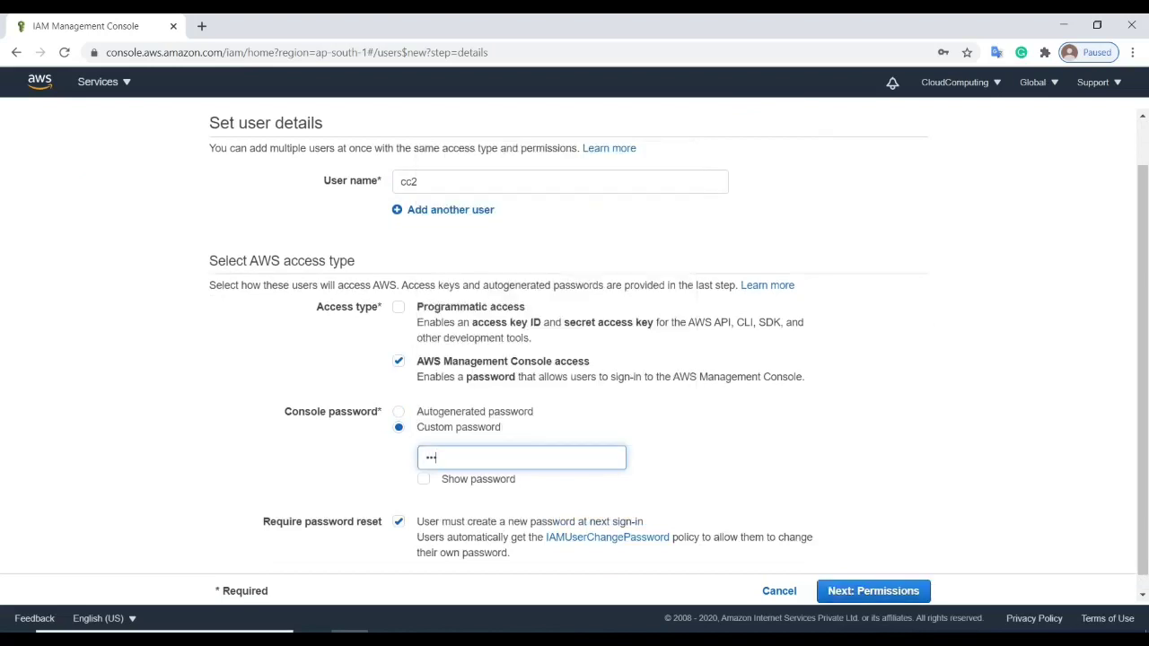
text(*****)
click(398, 521)
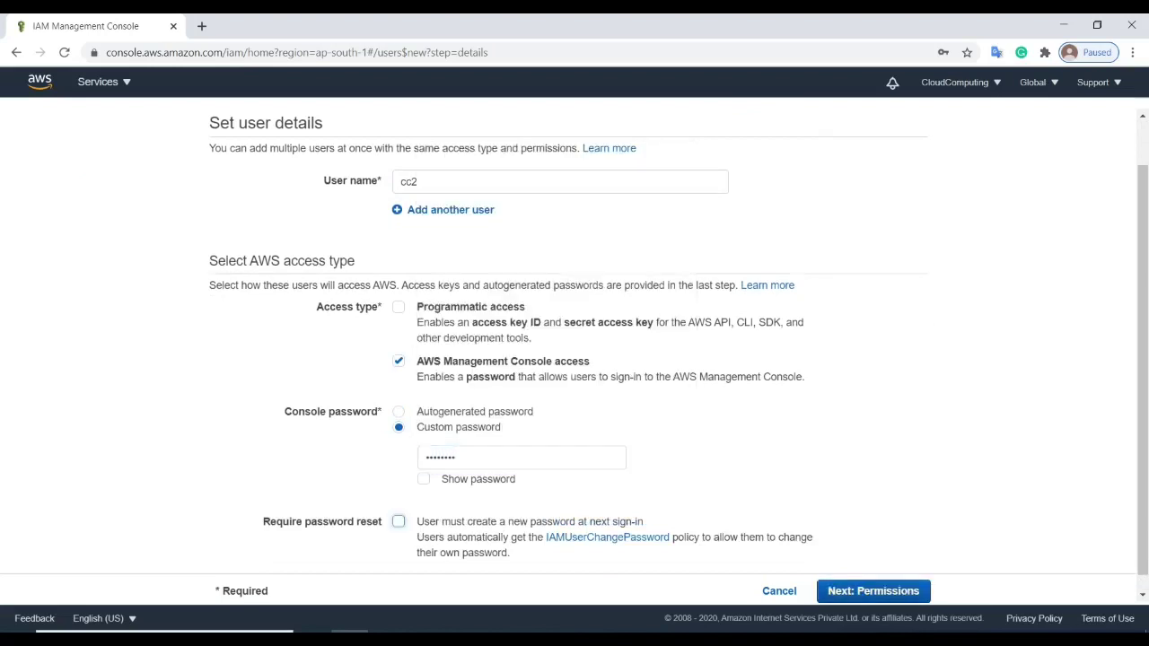
click(873, 591)
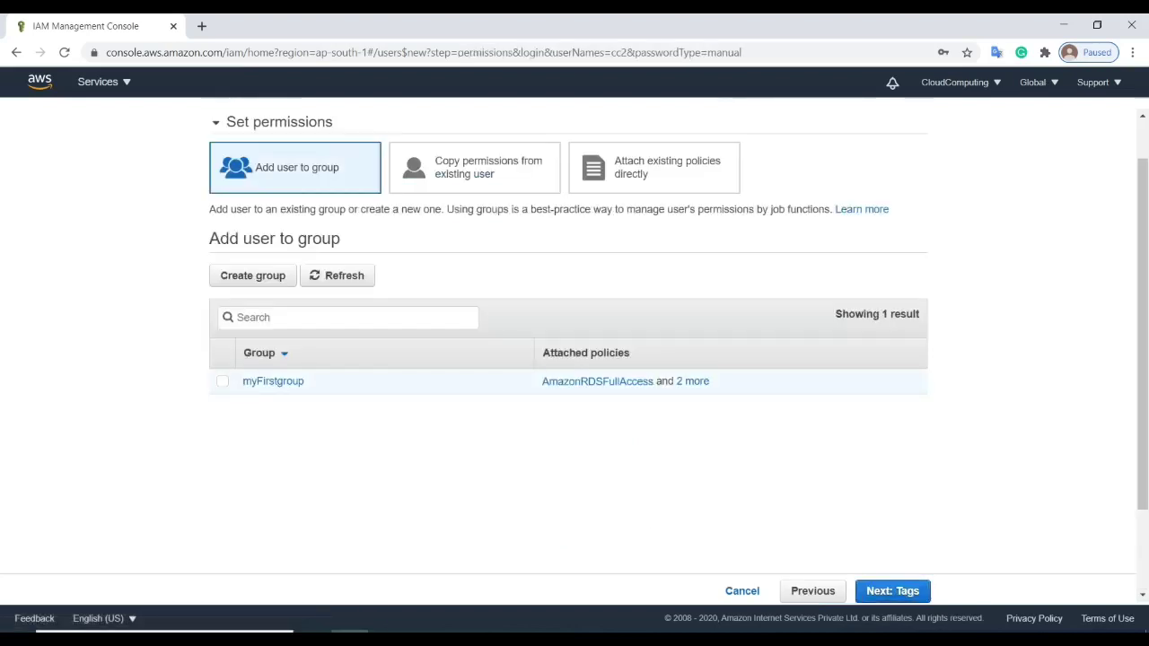
- Put cc2 in myFirstgroup, create the user, and return to the Users list
click(222, 381)
click(892, 590)
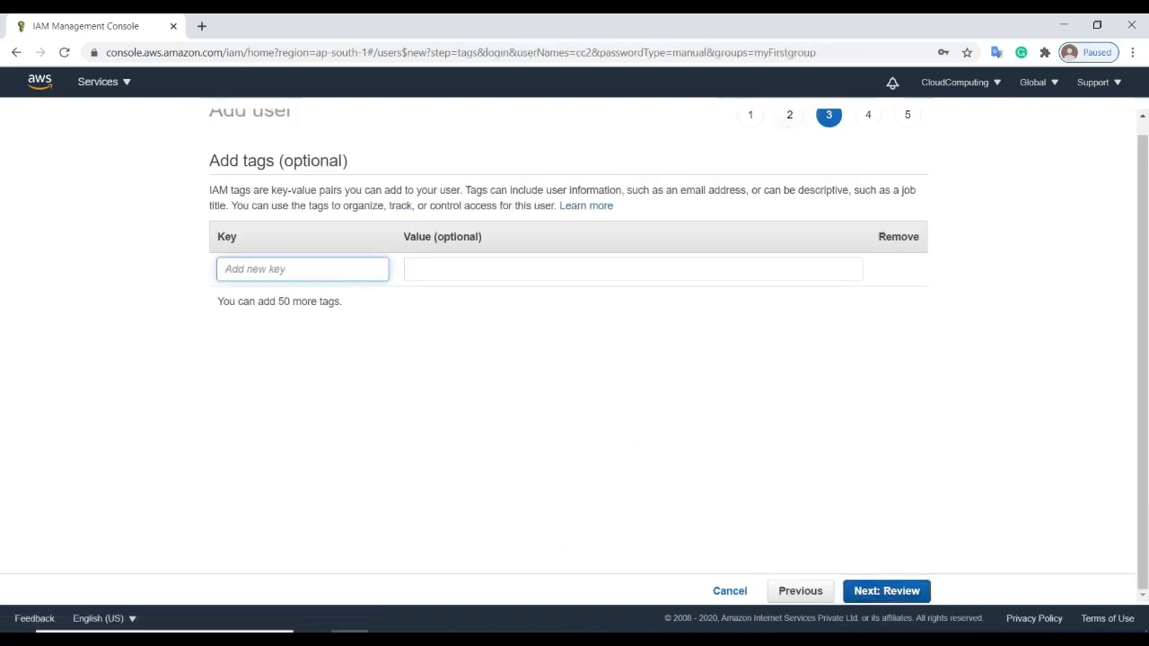
click(889, 591)
click(891, 591)
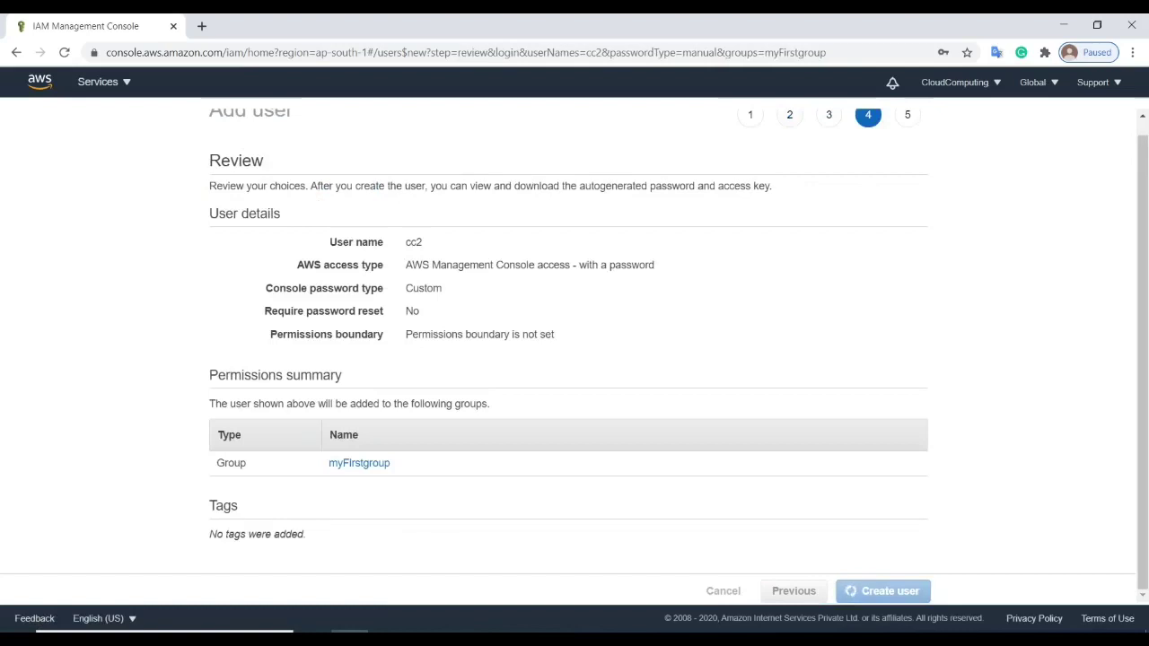
click(905, 591)
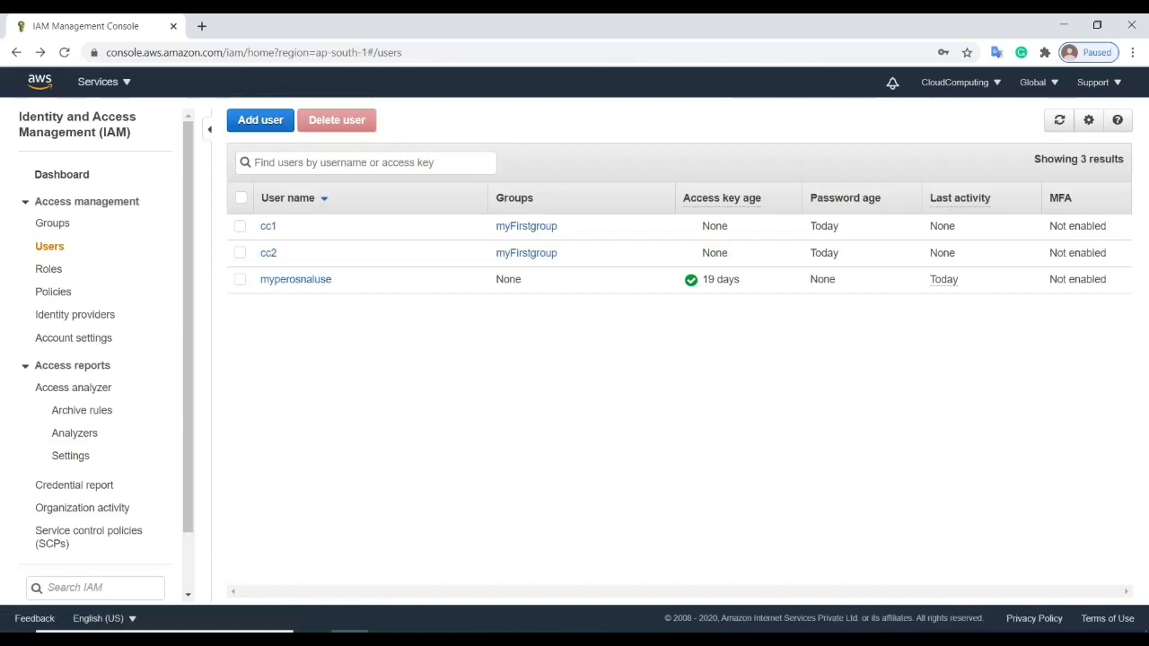
- Copy cc1's console sign-in link from Security credentials into a new Notepad note
click(240, 226)
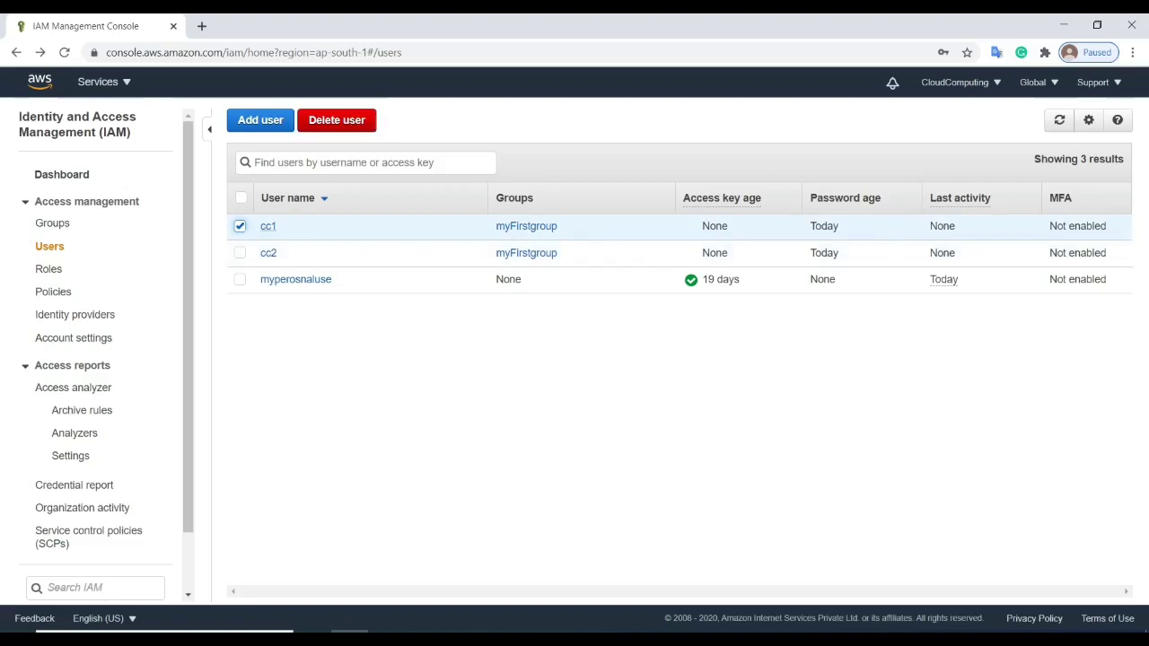
click(267, 226)
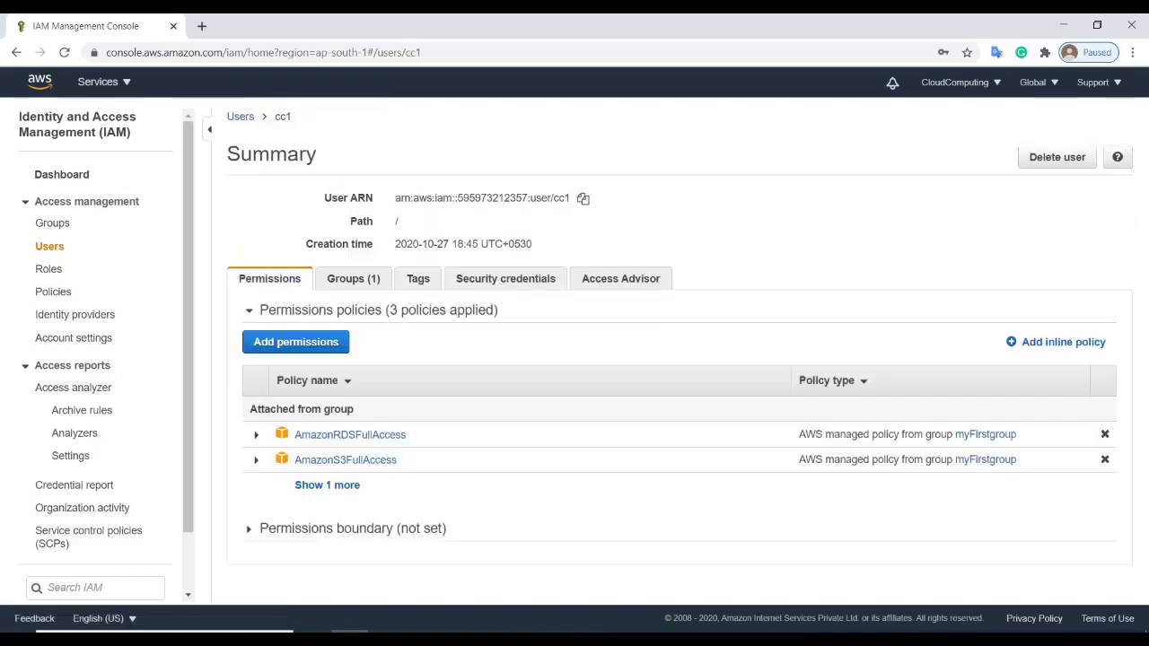
click(505, 279)
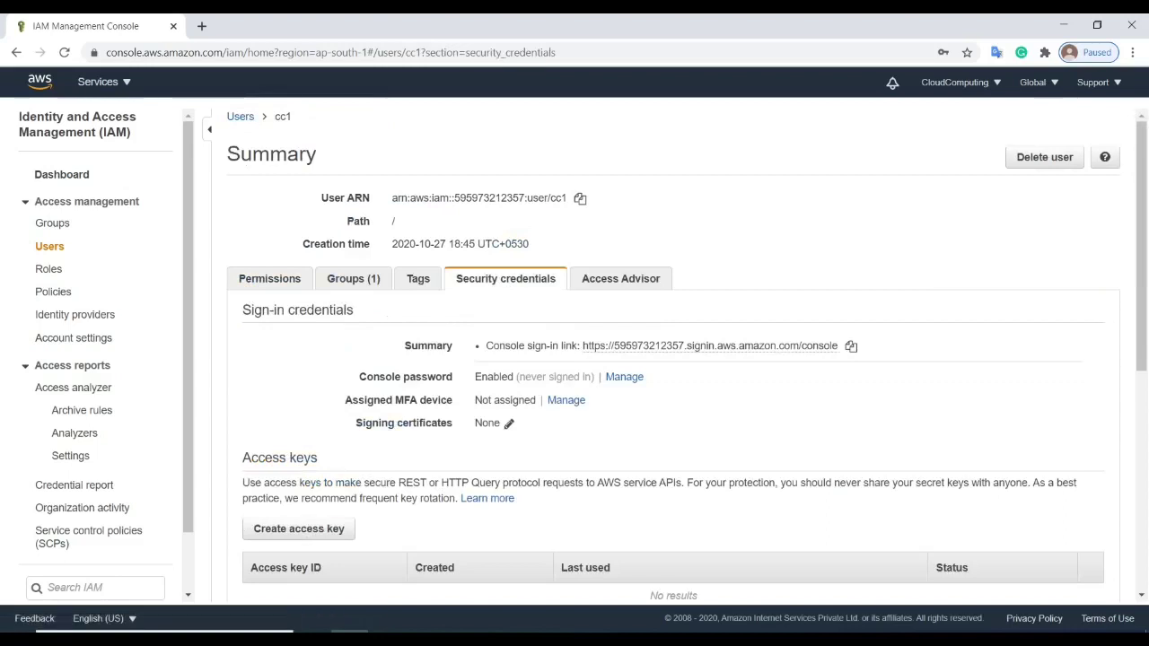
drag(583, 346, 839, 346)
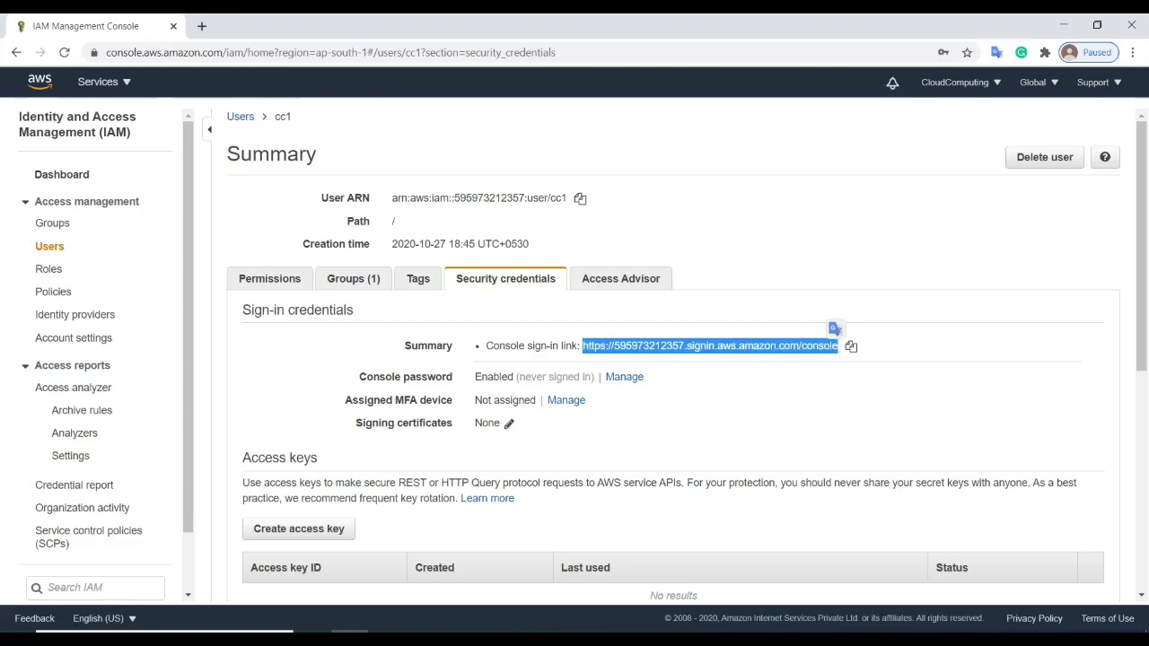
key(super)
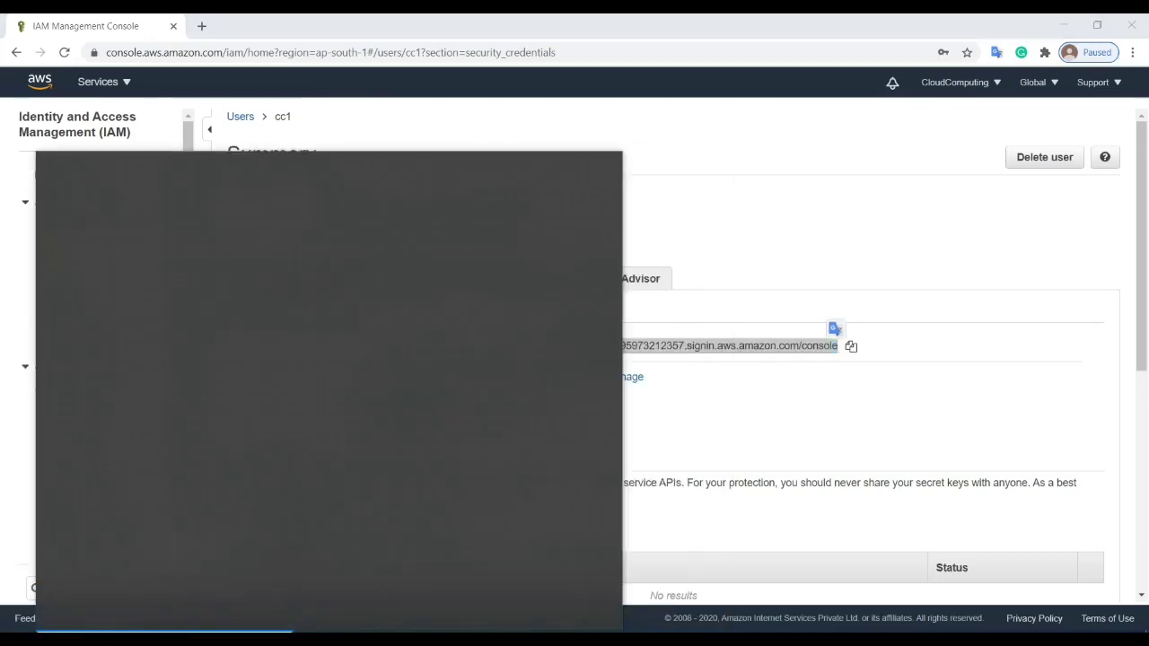
text(notepad)
key(Return)
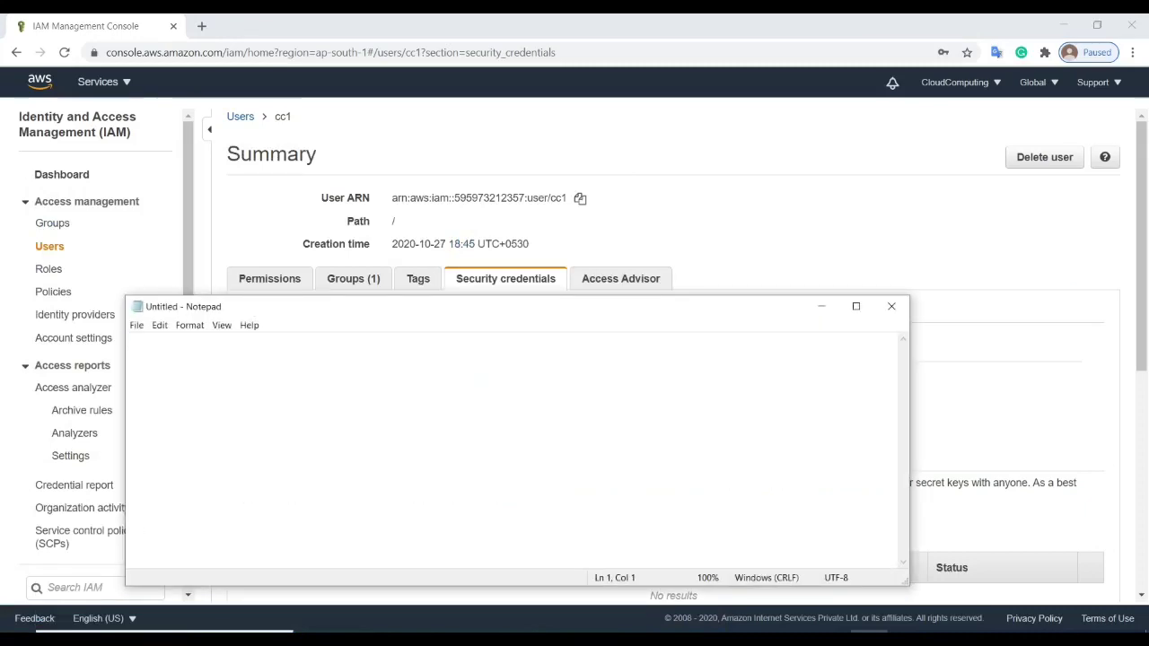
text(https://595973212357.signin.aws.amazon.com/console)
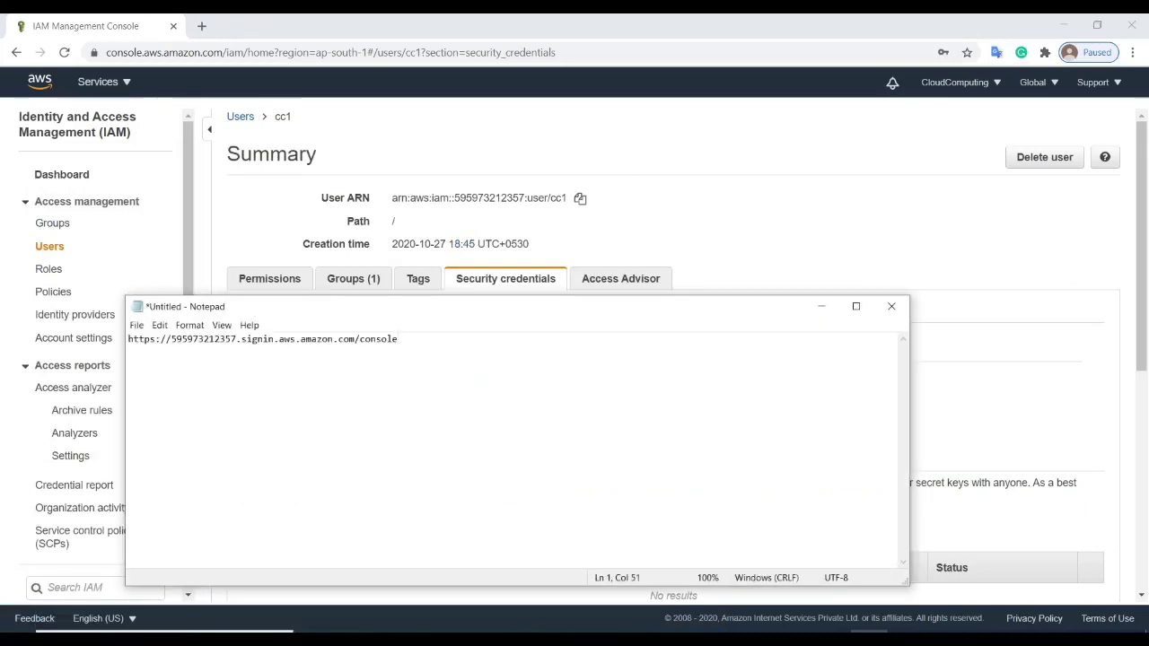
key(alt+Tab)
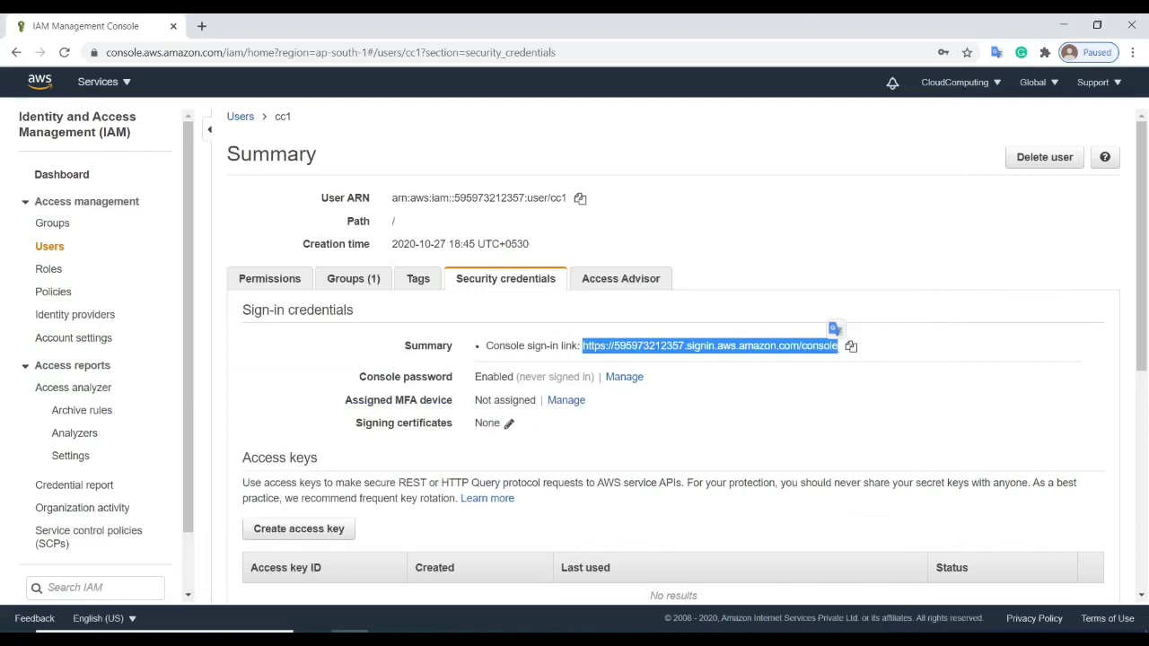
- Copy cc2's console sign-in link and paste it into the same Notepad note
click(240, 117)
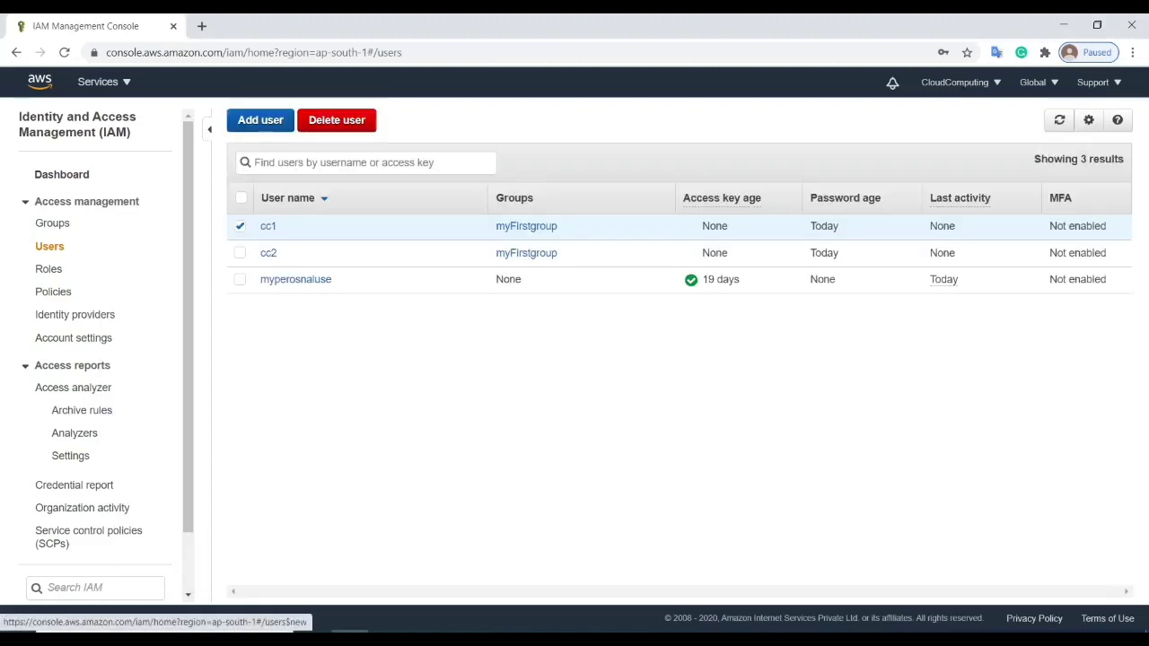
click(269, 254)
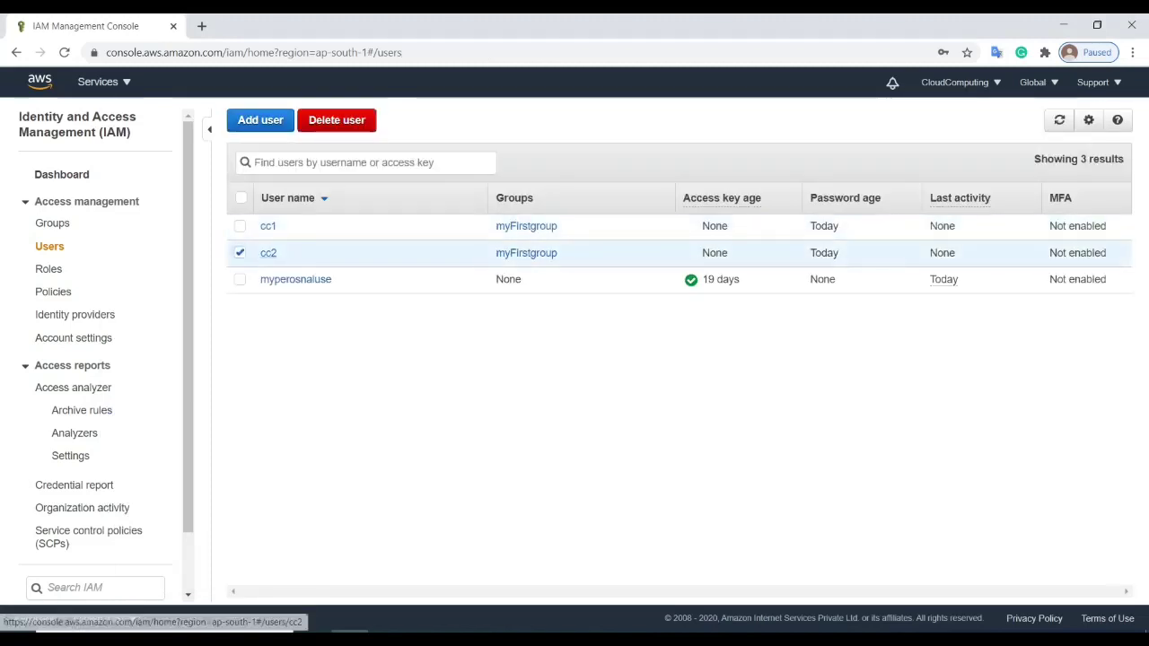
click(505, 278)
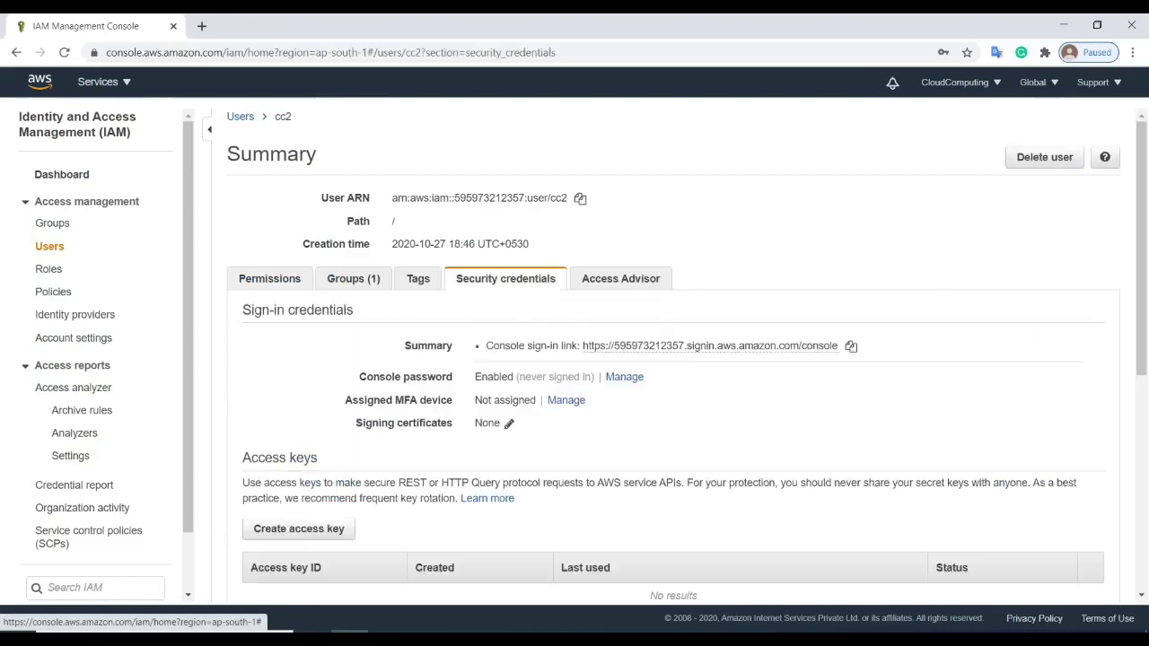
click(851, 347)
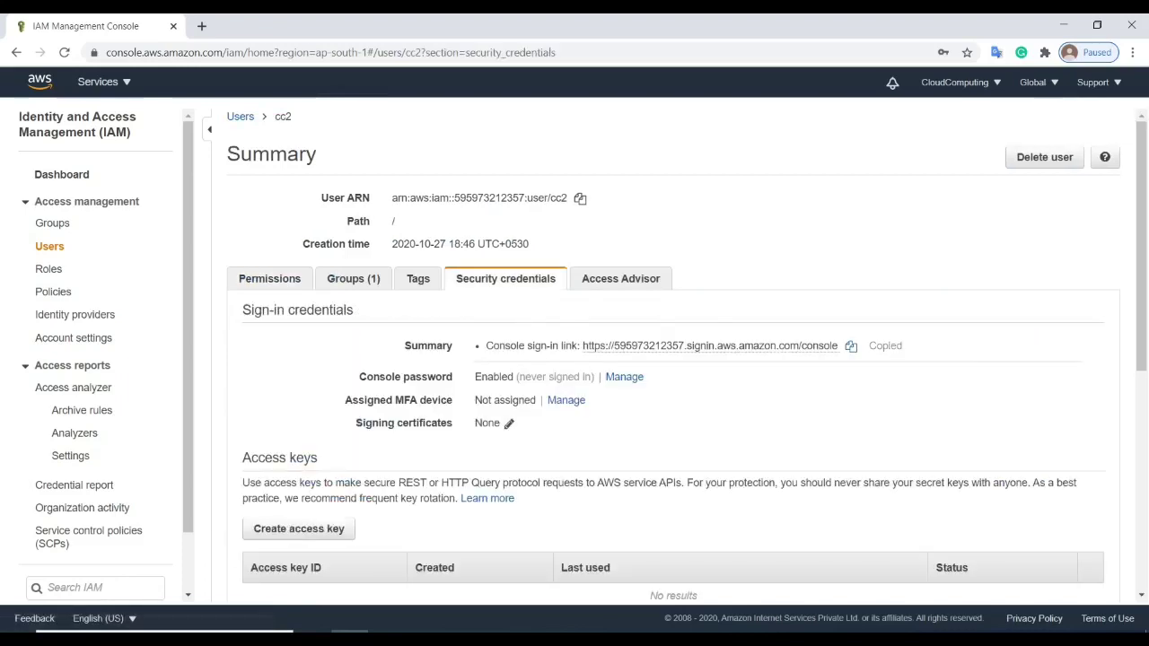
key(alt+Tab)
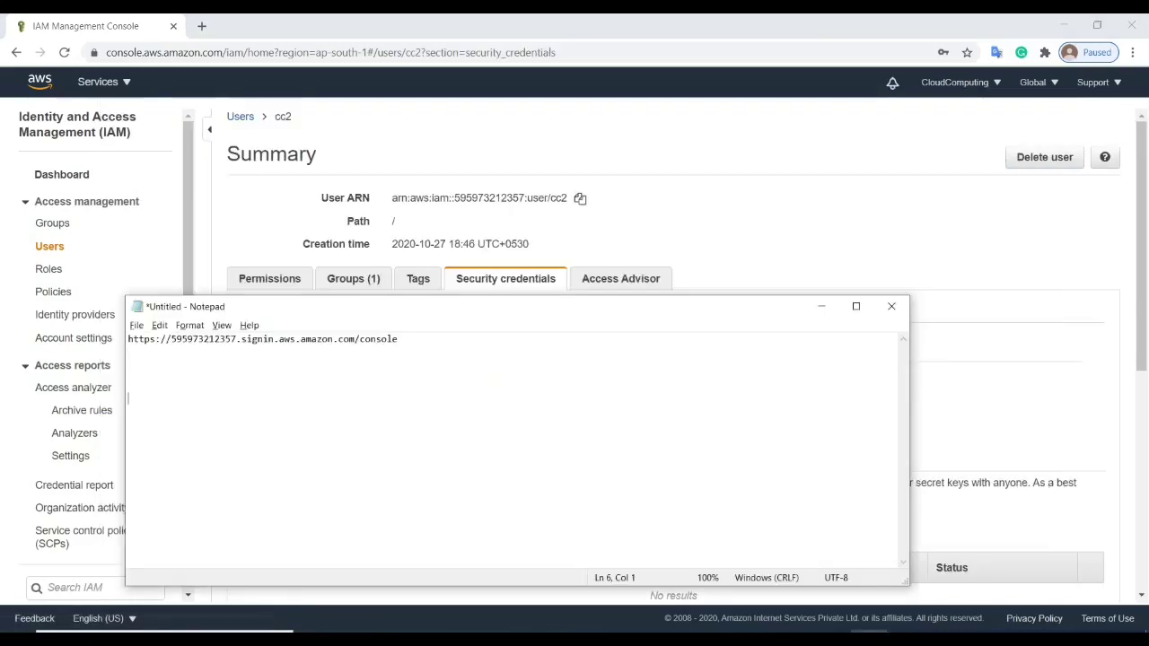
key(ctrl+v)
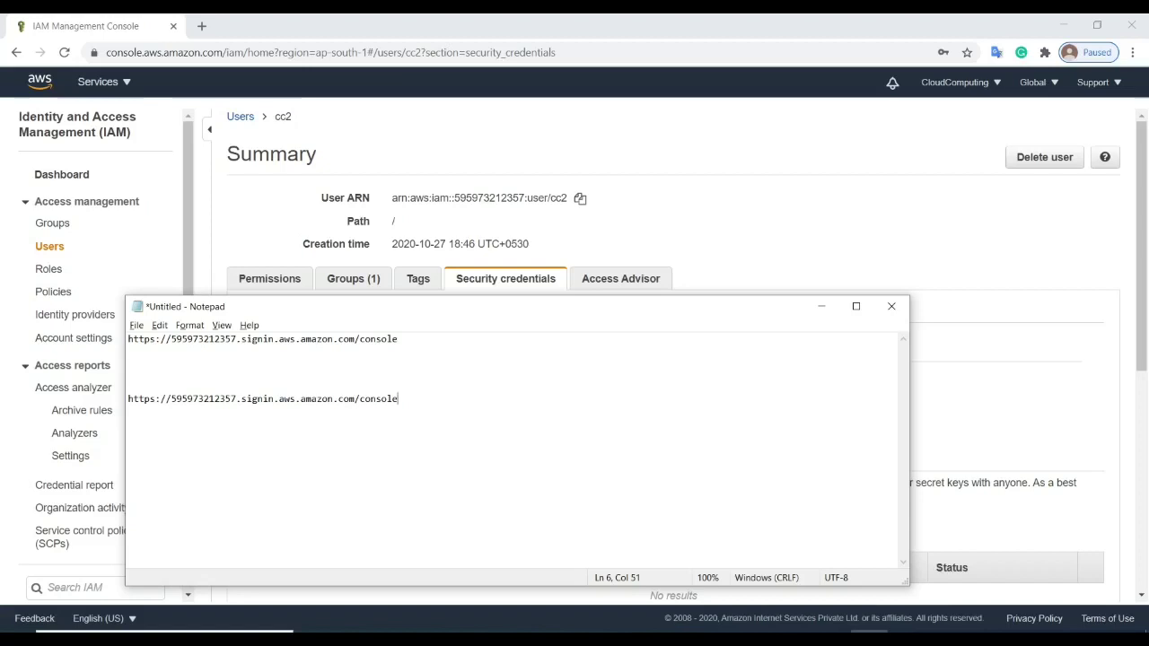
key(alt+Tab)
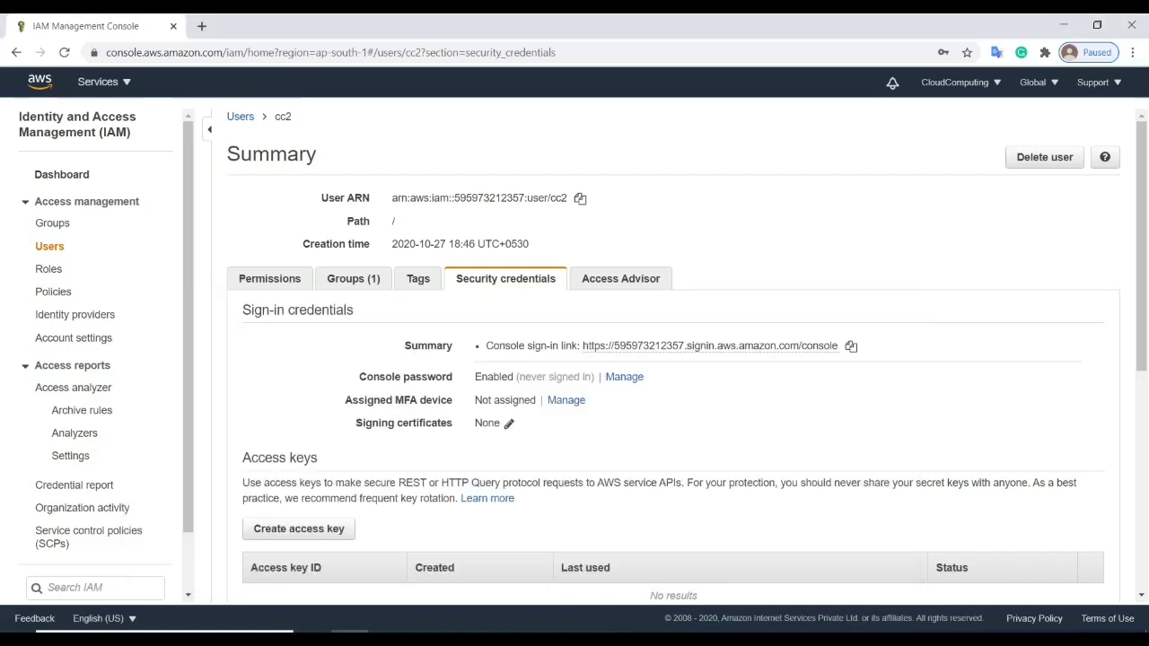
- Sign out of the root account and load the account's IAM sign-in URL
click(955, 82)
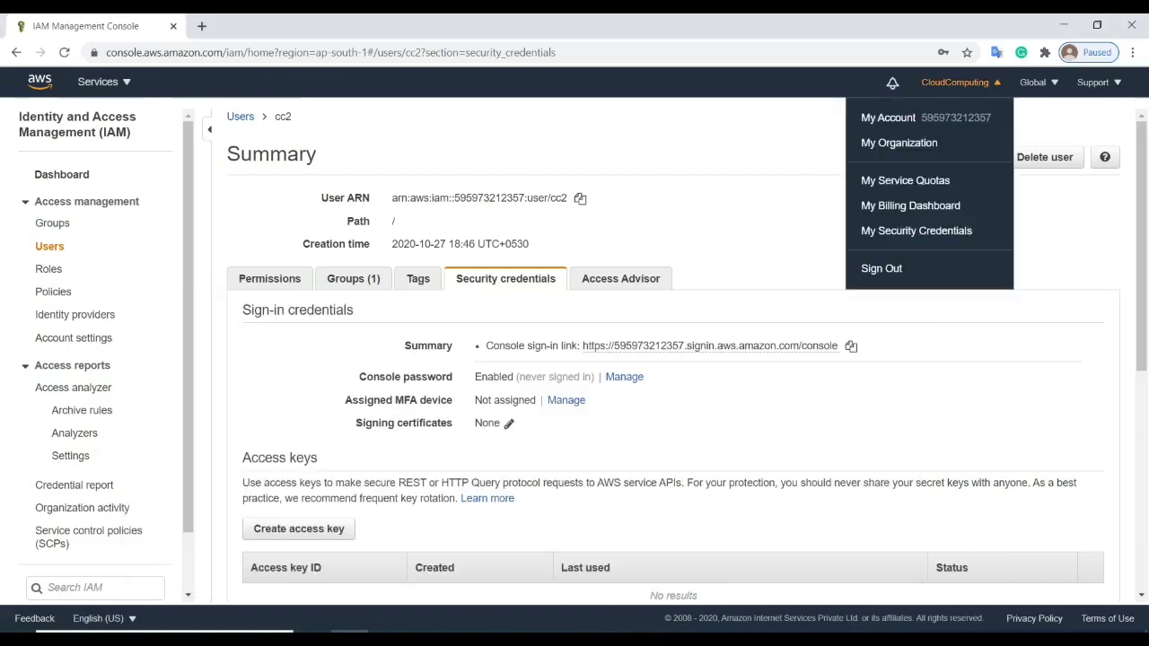
click(882, 270)
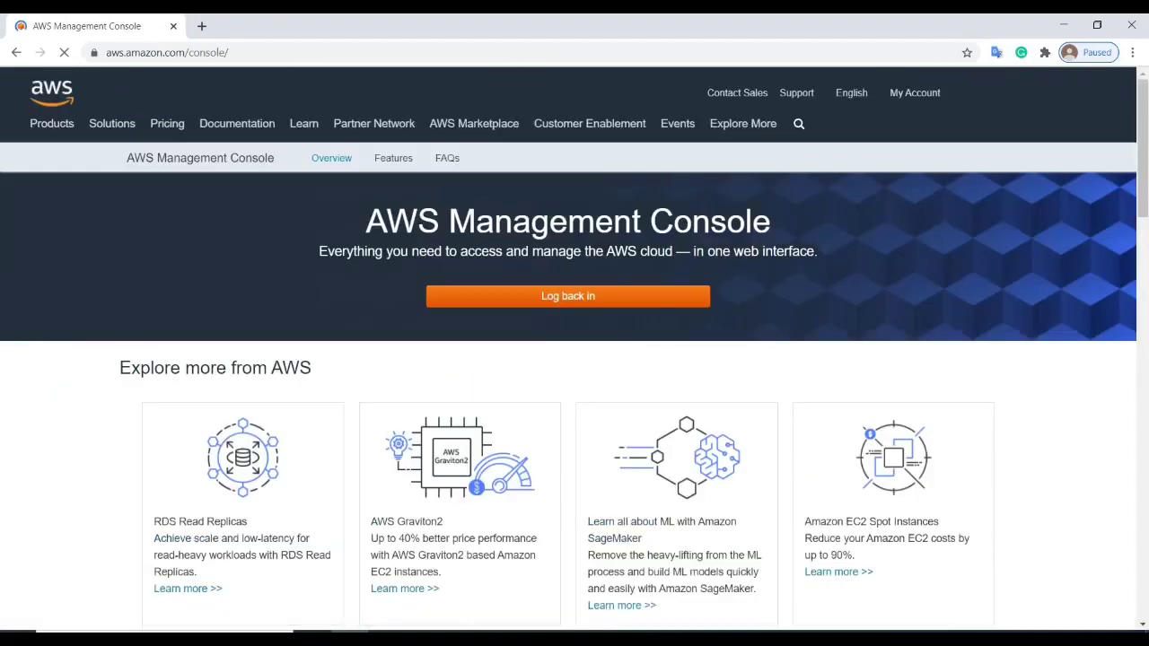
key(ctrl+l)
key(ctrl+v)
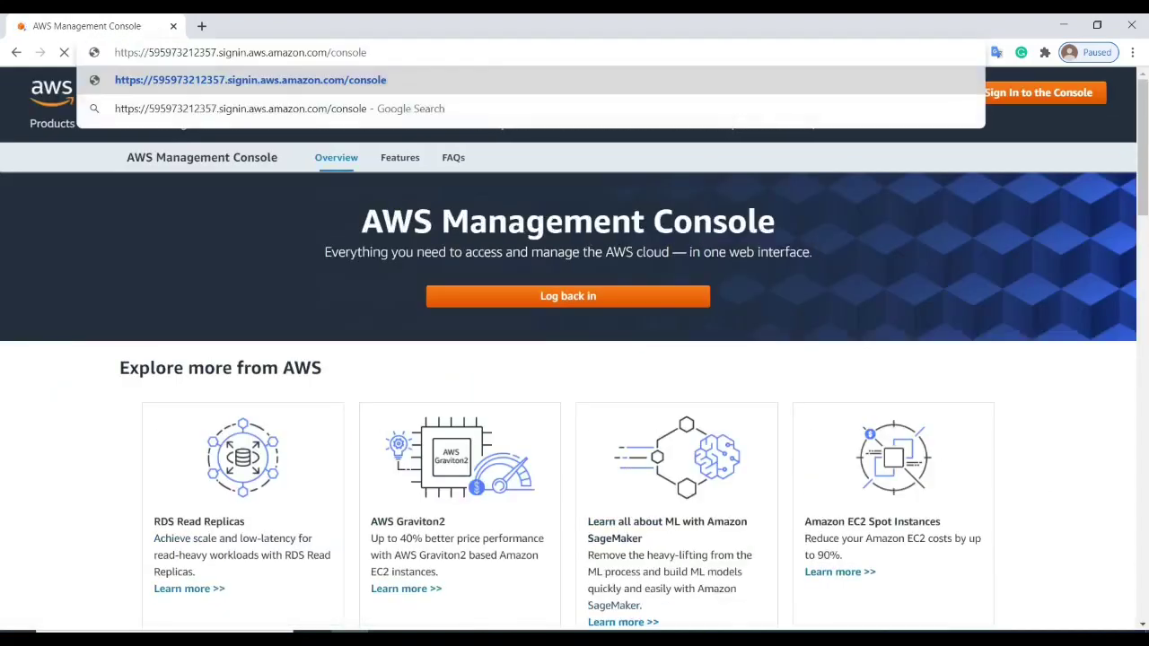
key(Return)
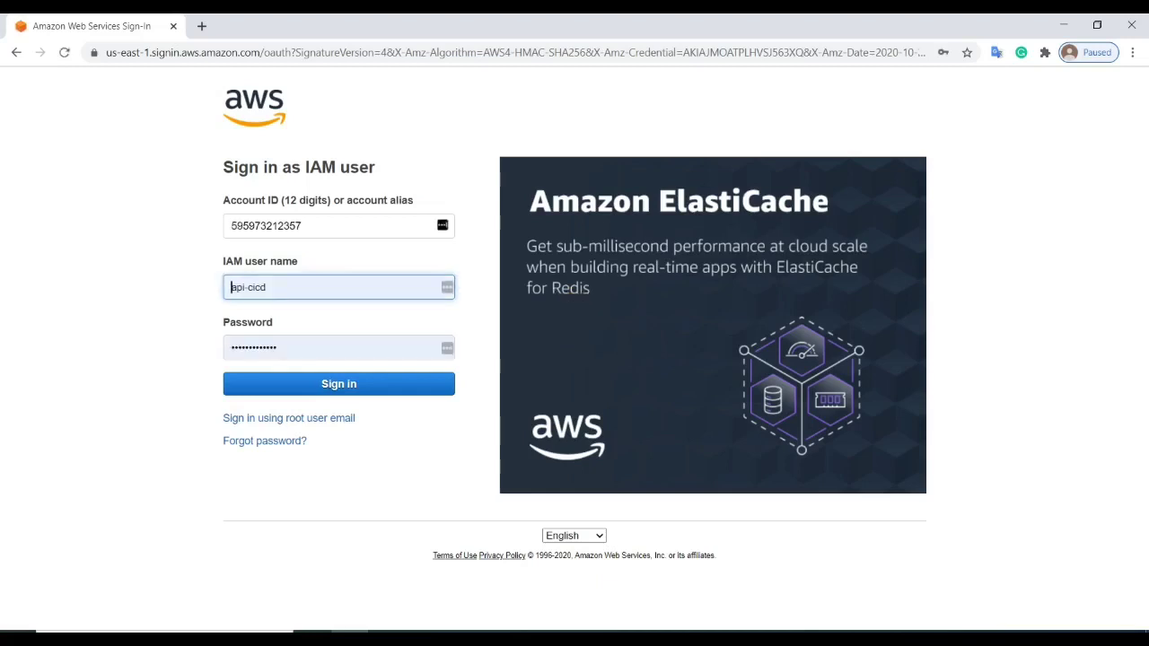
- Sign in as IAM user cc1 with its password
key(shift+Tab)
key(alt+Tab)
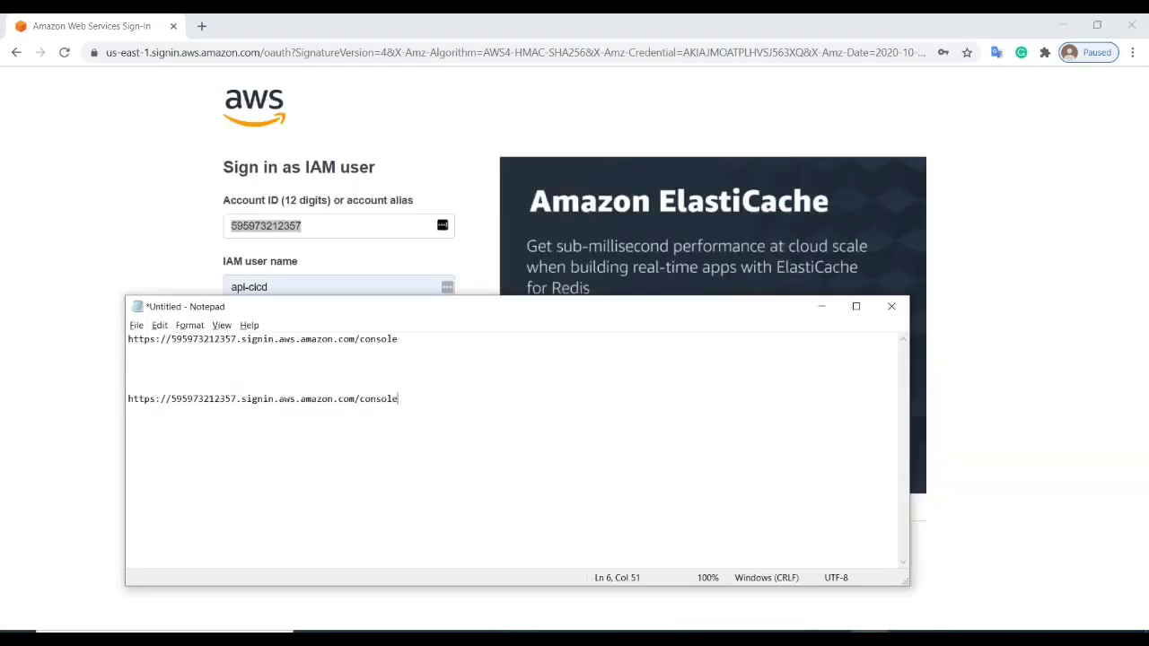
key(ctrl+Home)
key(shift+End)
key(alt+Tab)
click(258, 286)
double_click(258, 287)
click(257, 286)
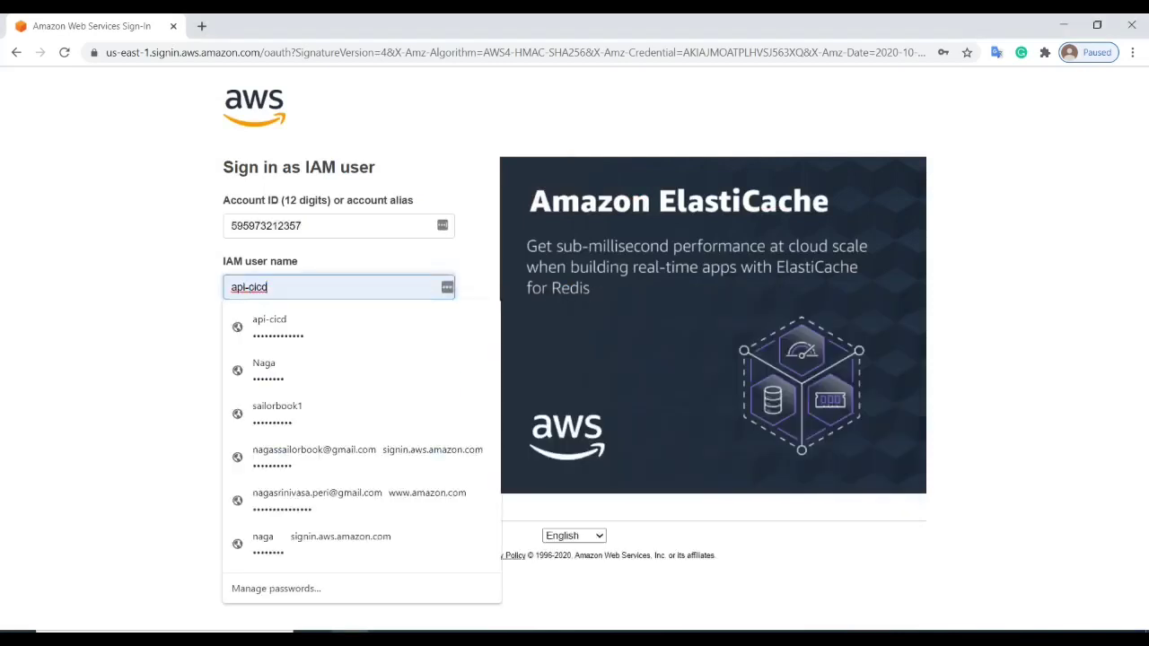
key(ctrl+a)
text(cc1)
key(Tab)
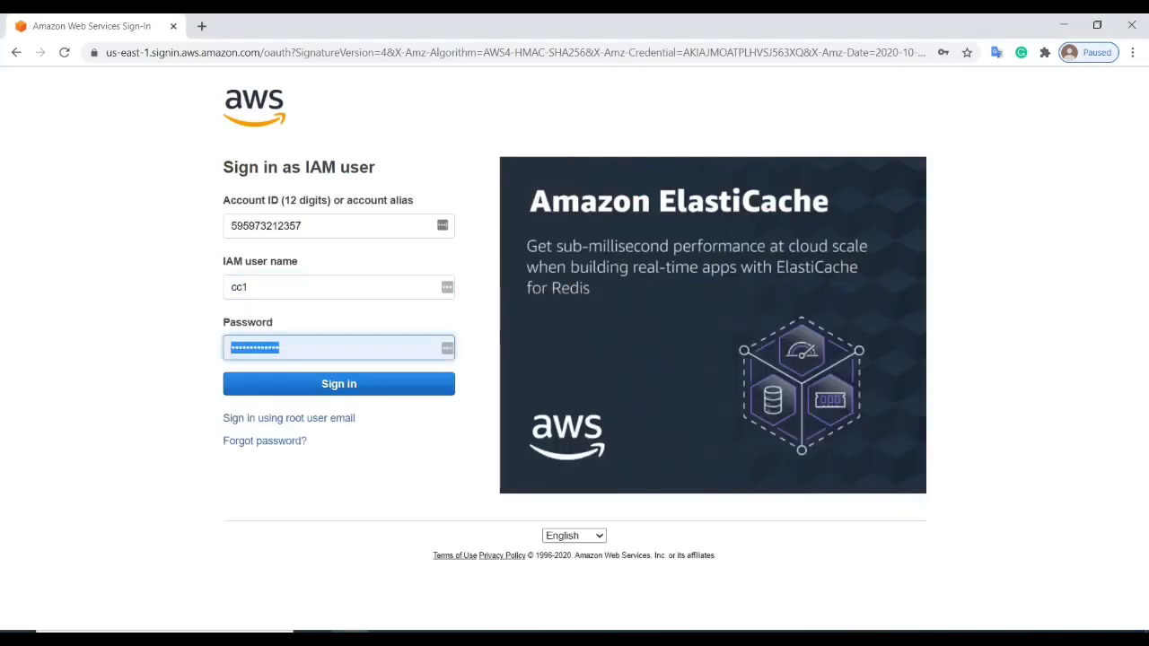
text(•••)
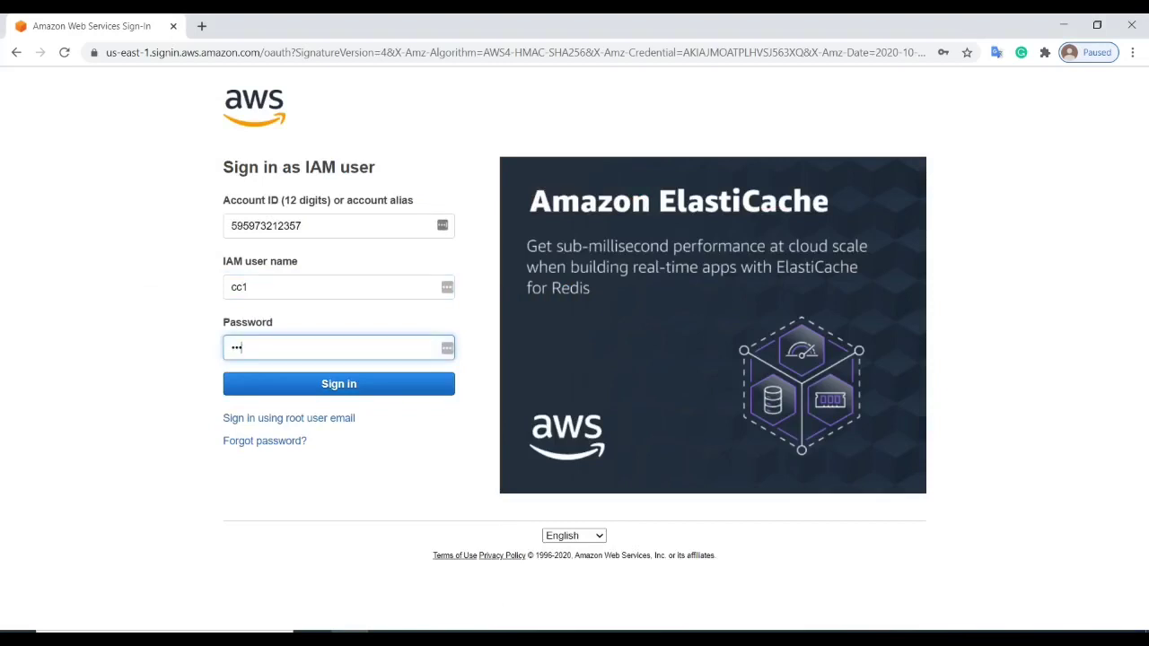
text(•••••)
key(Return)
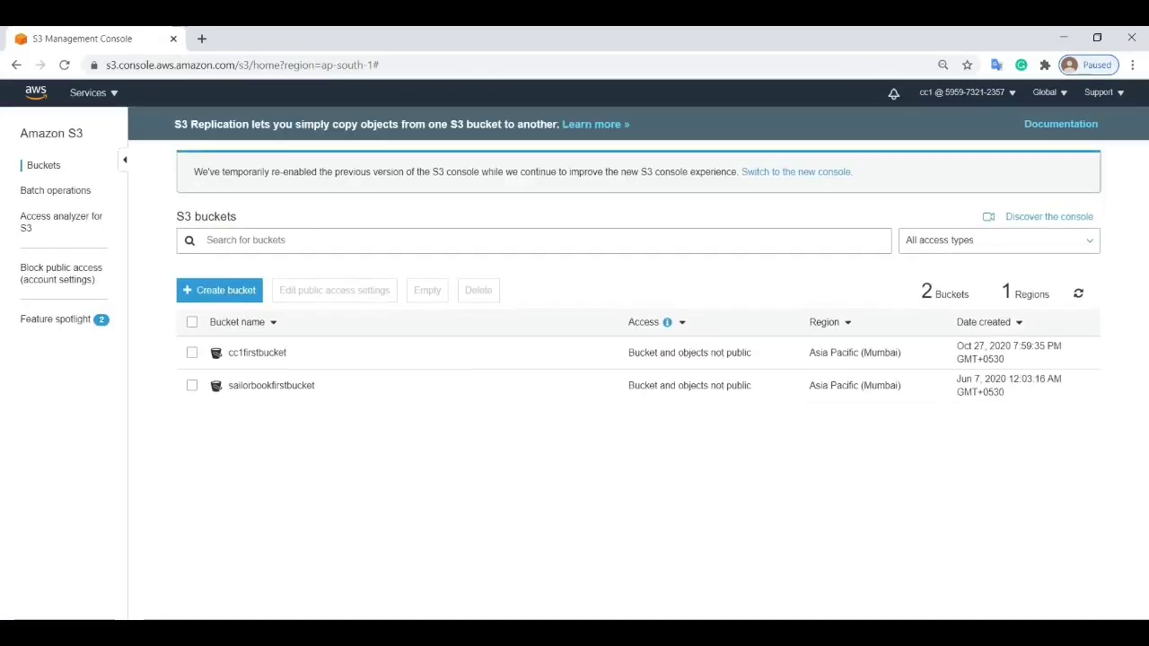
- Delete the cc1firstbucket bucket, confirming with its pasted name
click(191, 353)
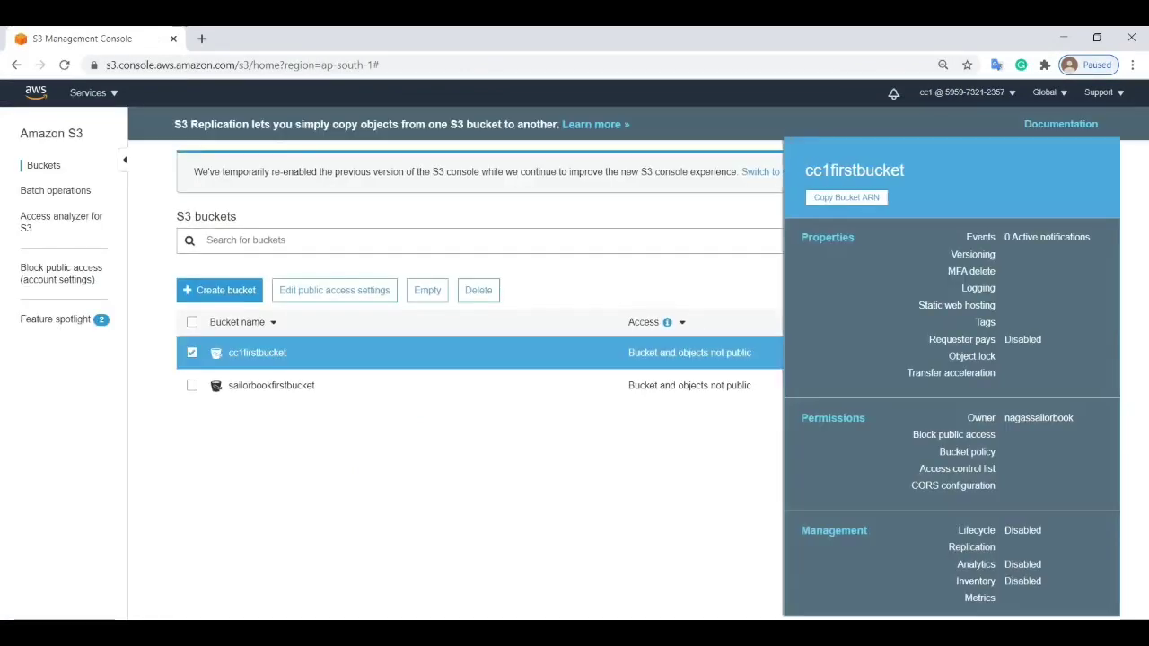
click(479, 290)
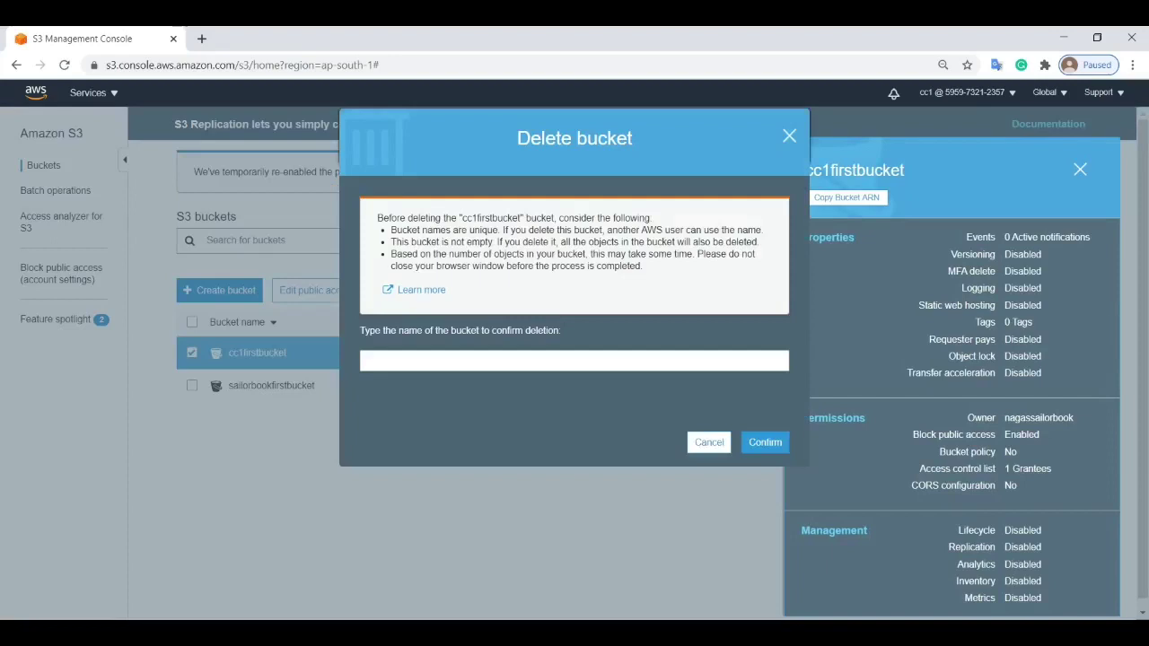
drag(462, 218, 521, 218)
click(503, 360)
key(ctrl+v)
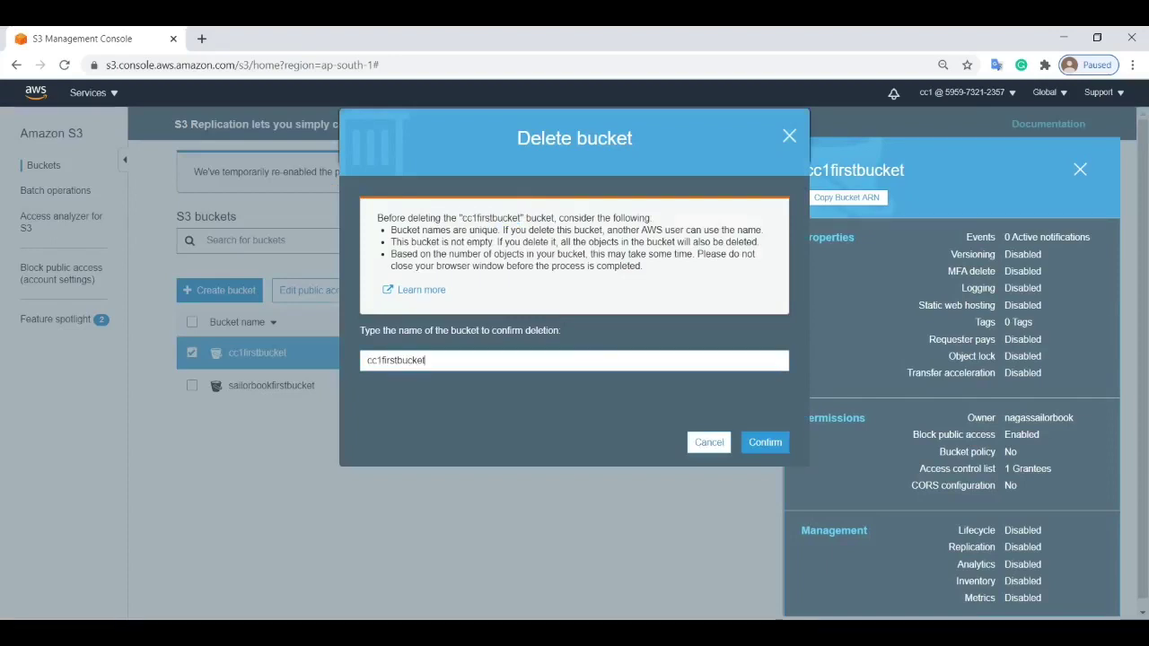
click(765, 442)
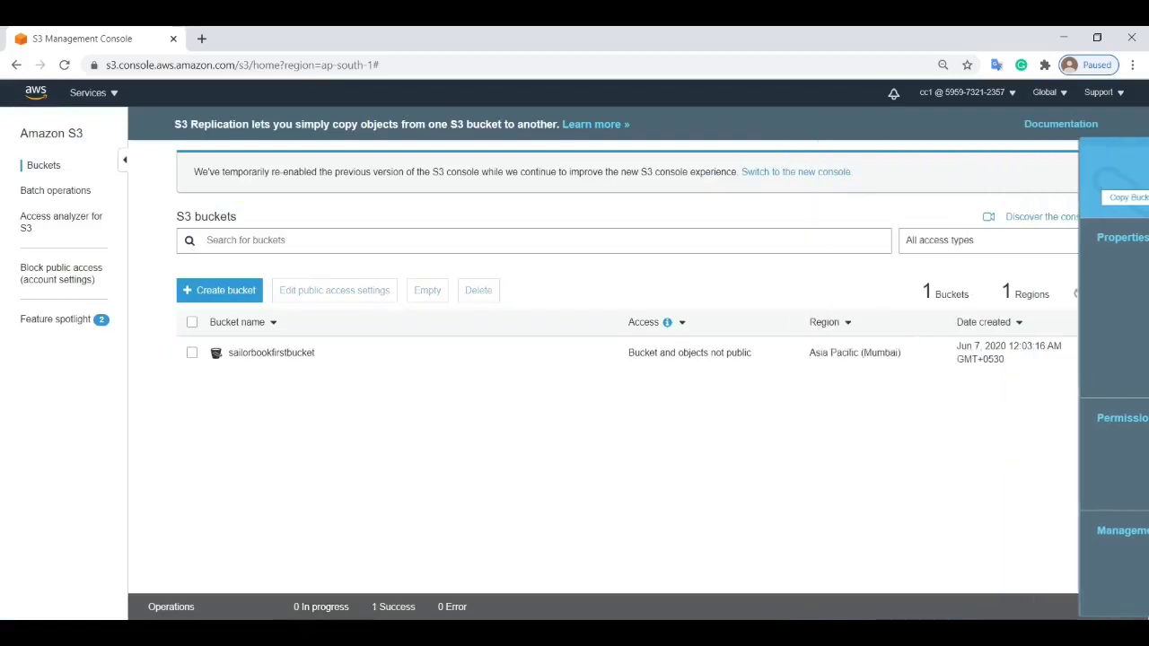
- Create a new bucket named cc1firstbucket in Asia Pacific (Mumbai)
click(219, 290)
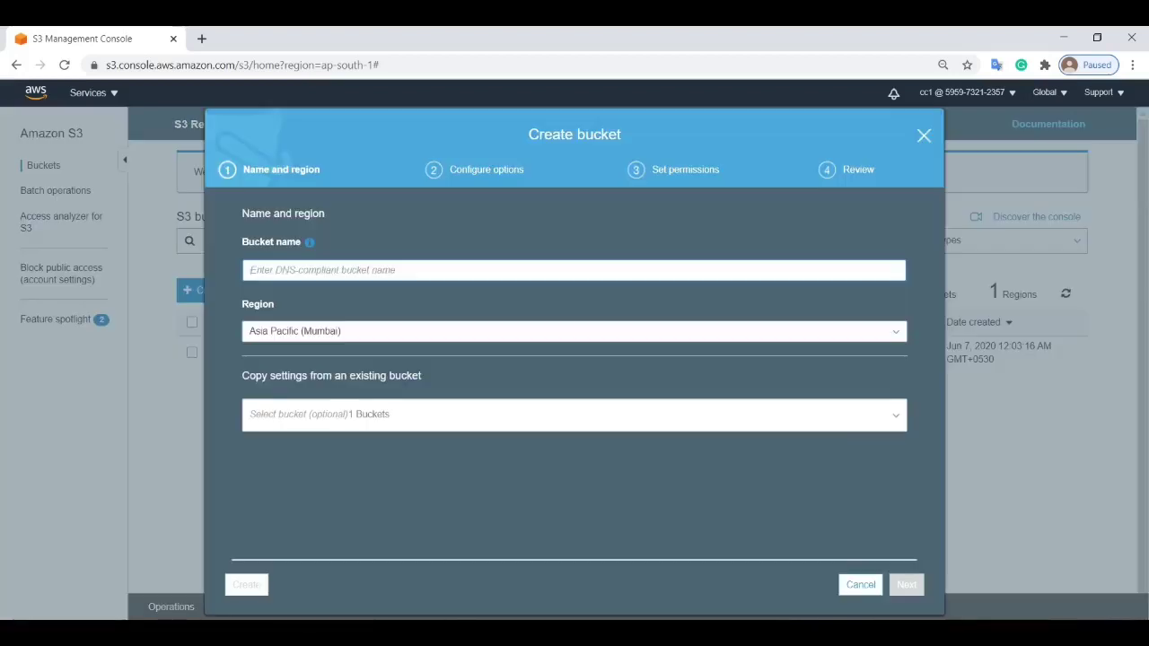
key(ctrl+v)
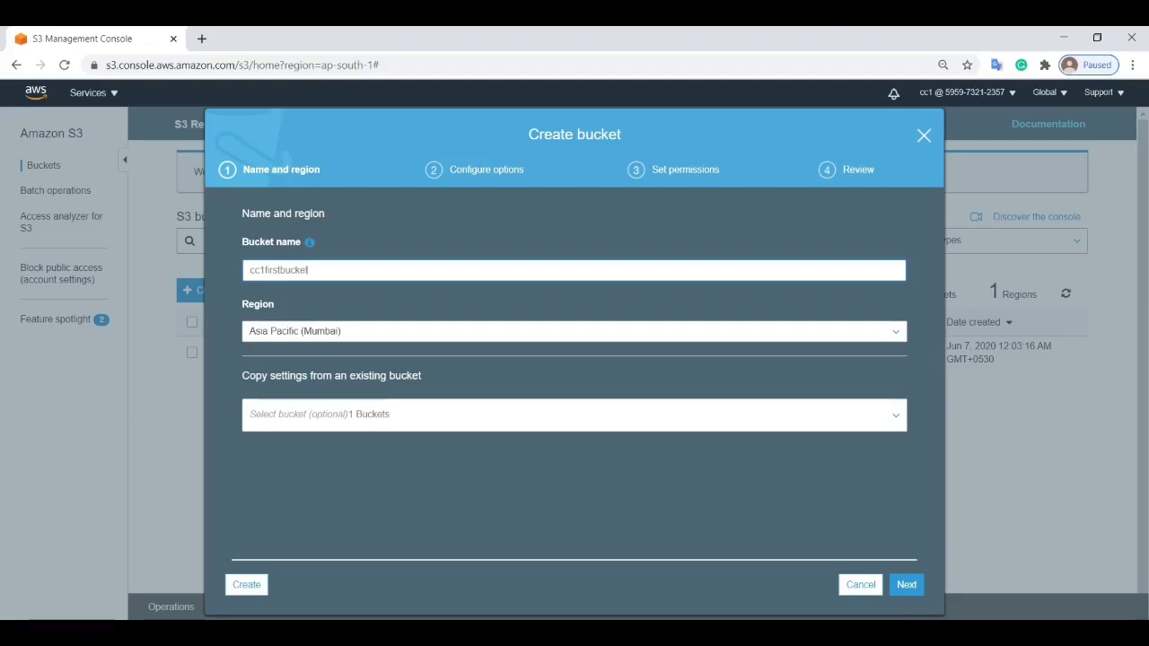
click(246, 584)
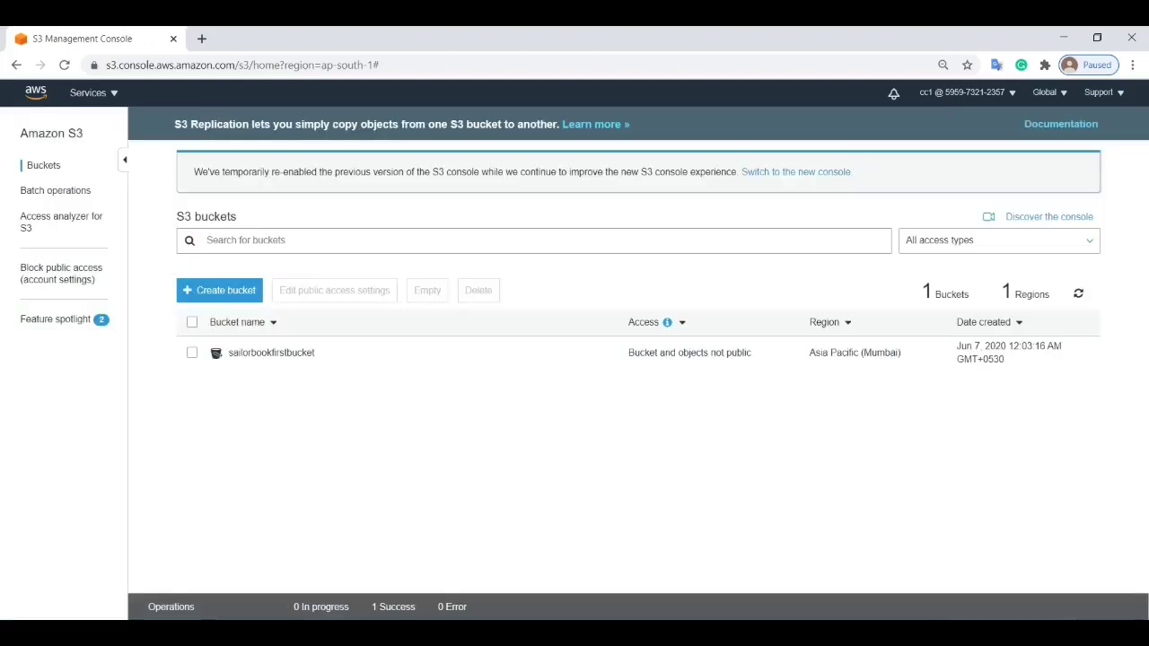
- Add new_user_credentials.csv to cc1firstbucket, then go back to the Amazon S3 bucket list
click(257, 353)
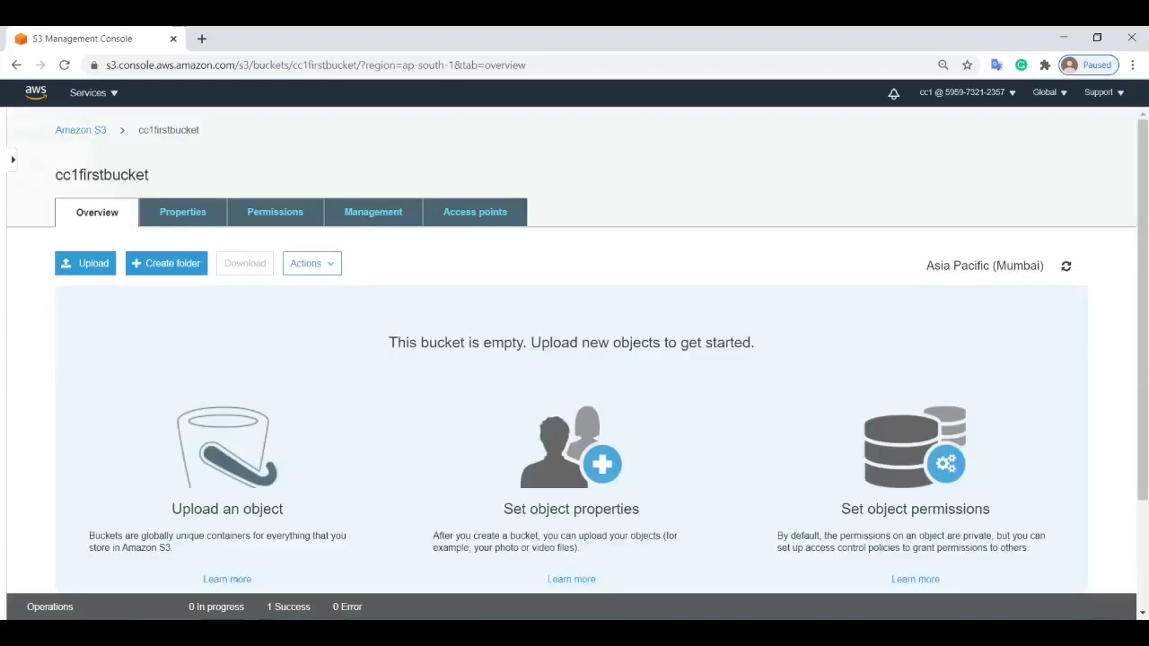
click(85, 263)
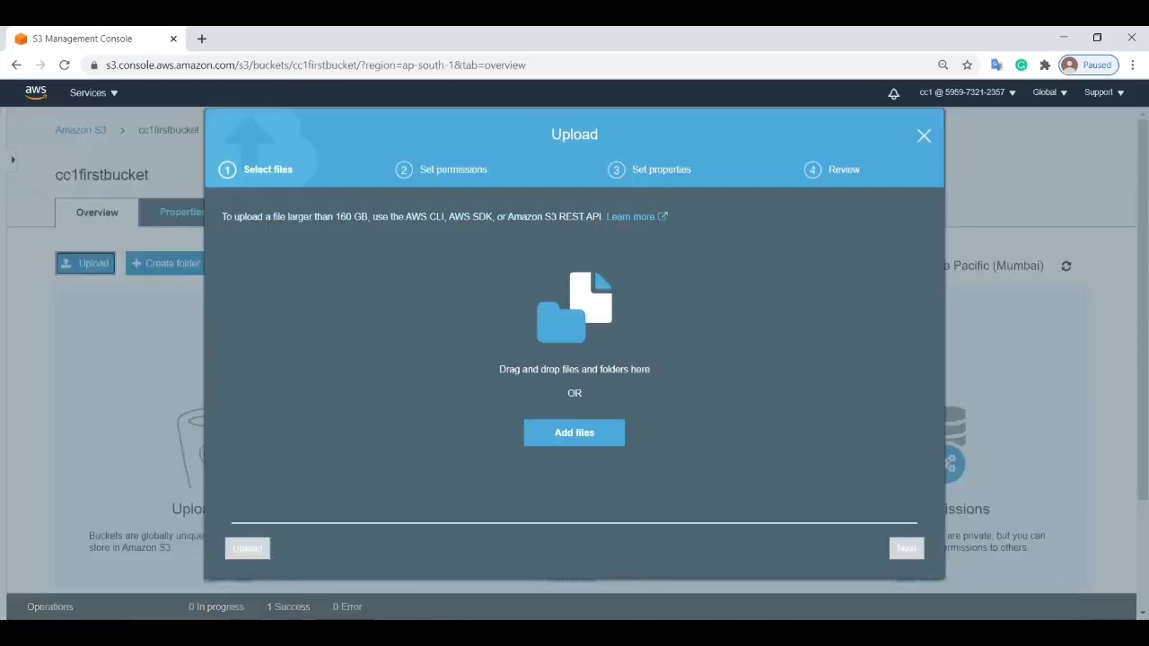
click(575, 433)
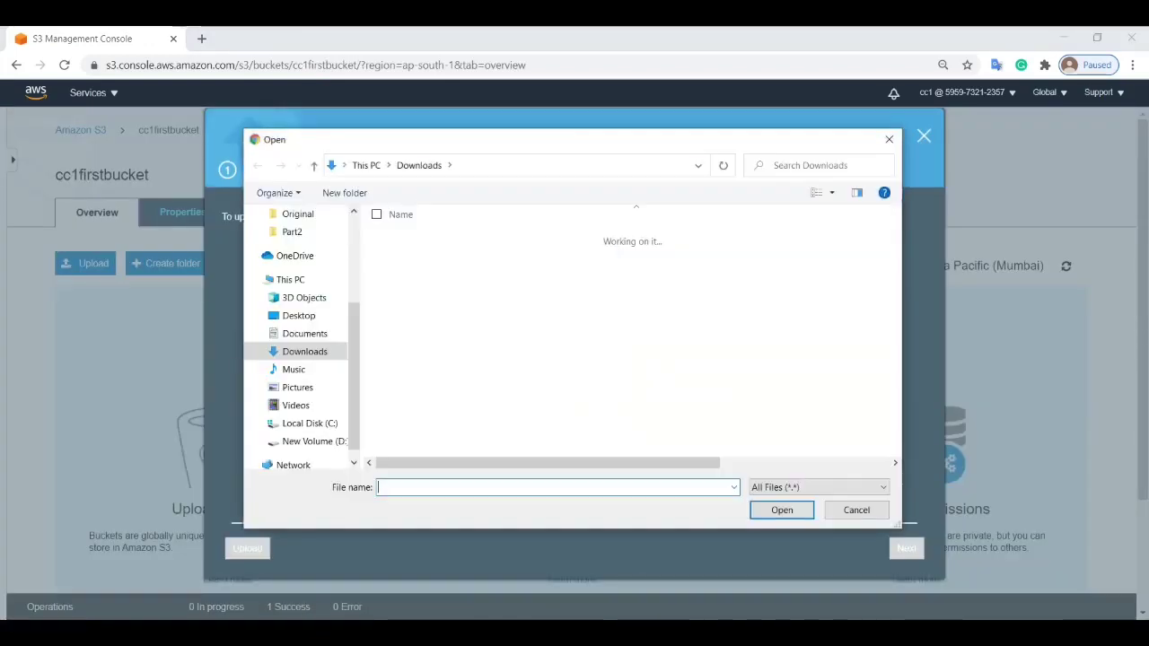
double_click(450, 272)
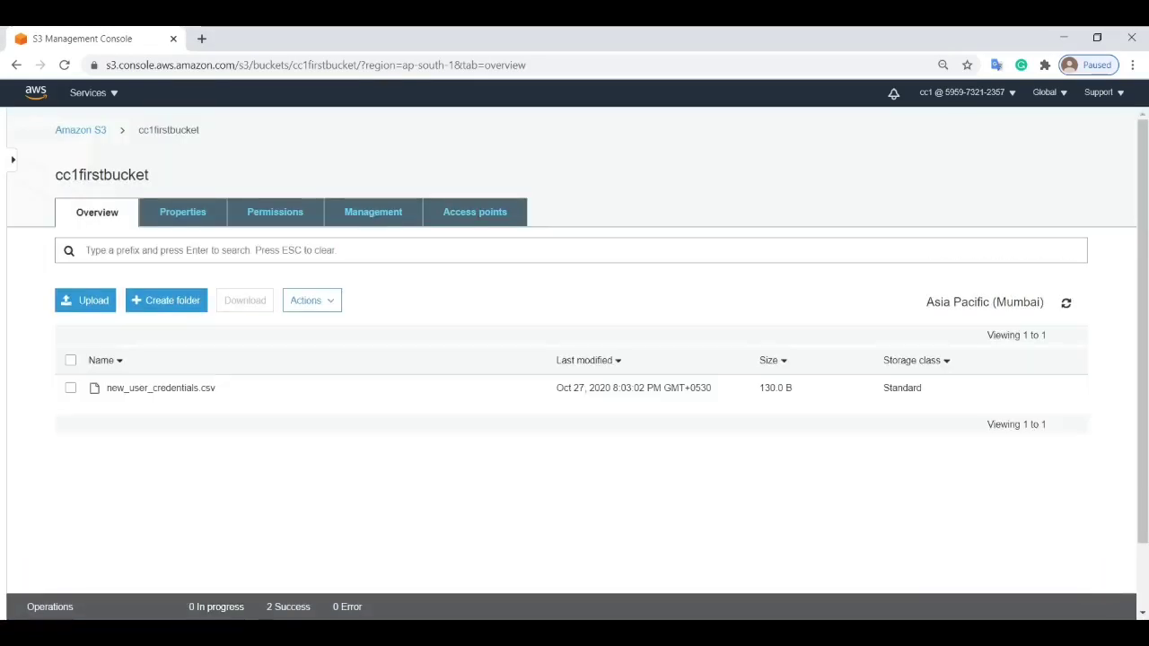
click(79, 129)
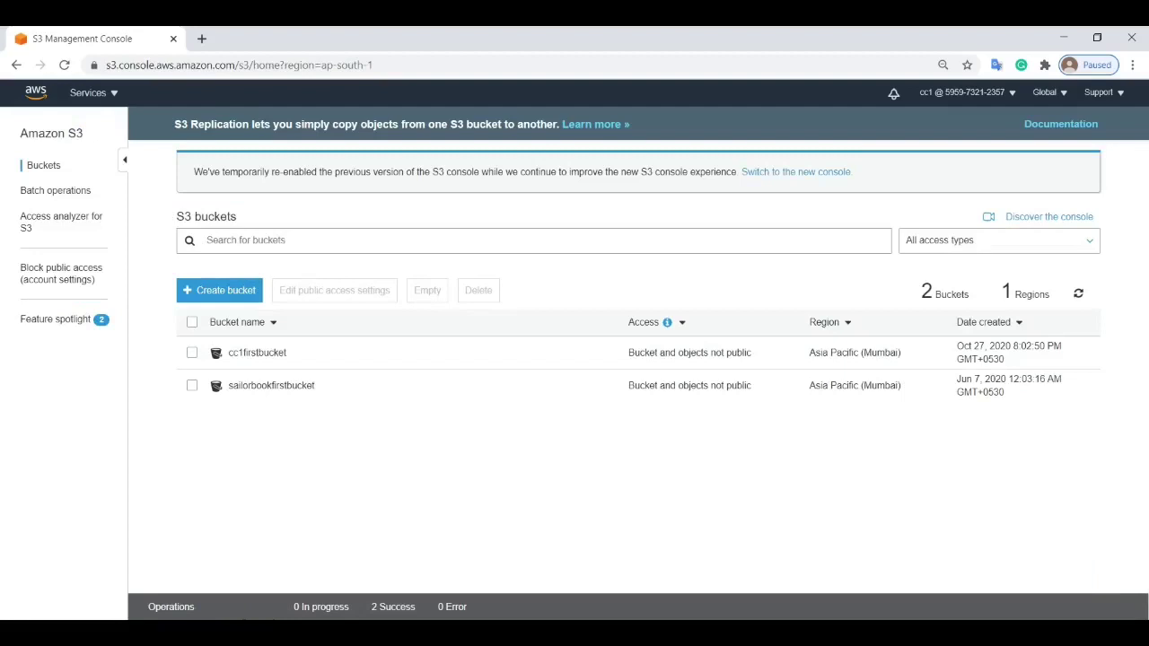
- Open Lambda as cc1, note the lambda:GetAccountSettings authorization error, and sign out
click(36, 93)
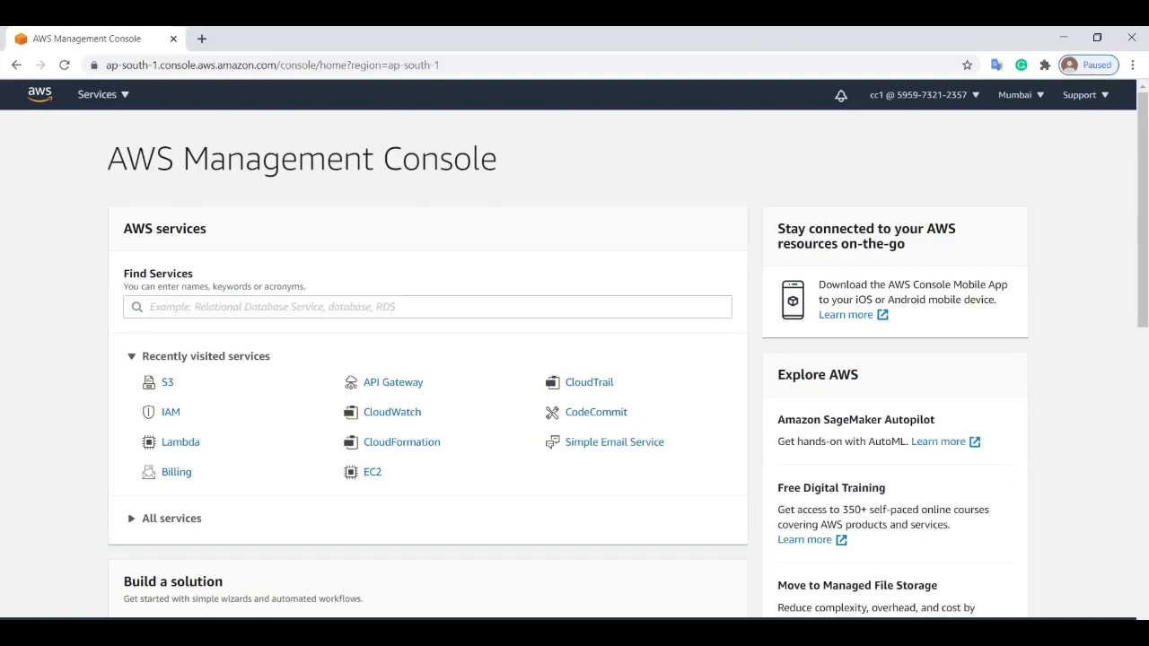
key(alt+Tab)
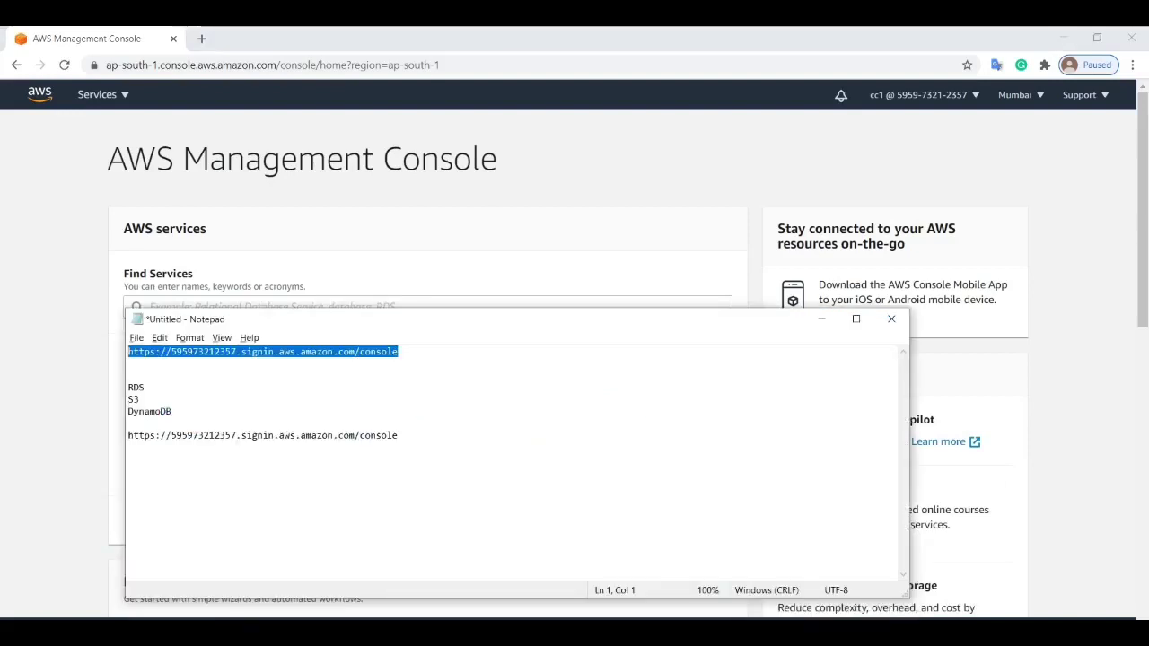
key(alt+Tab)
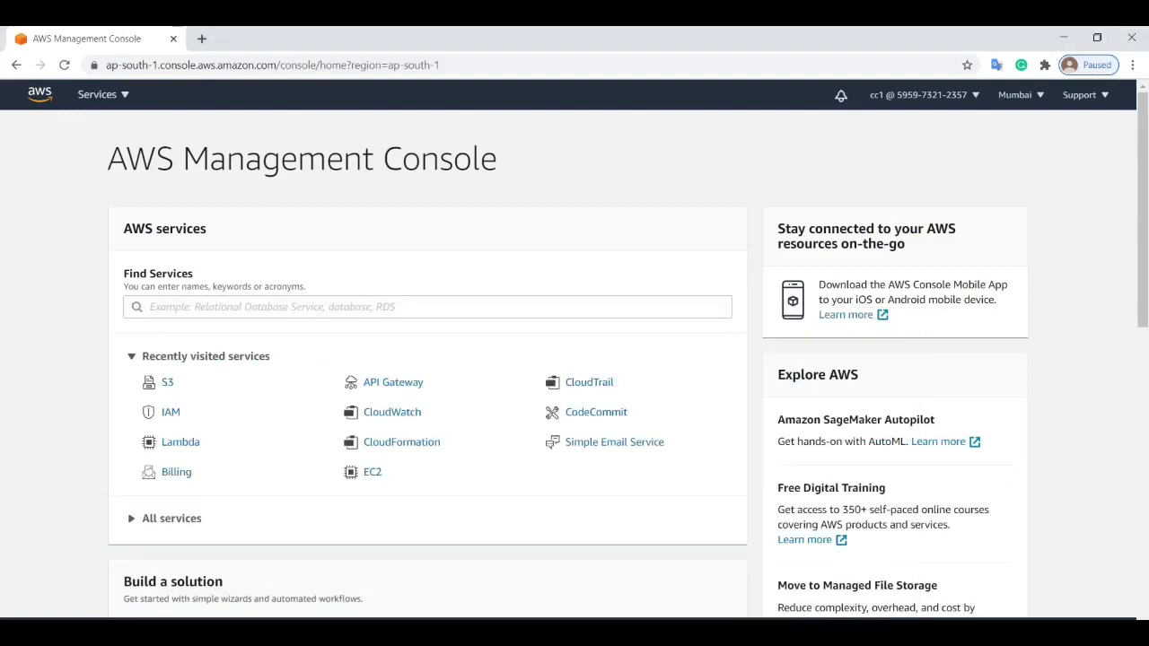
click(181, 442)
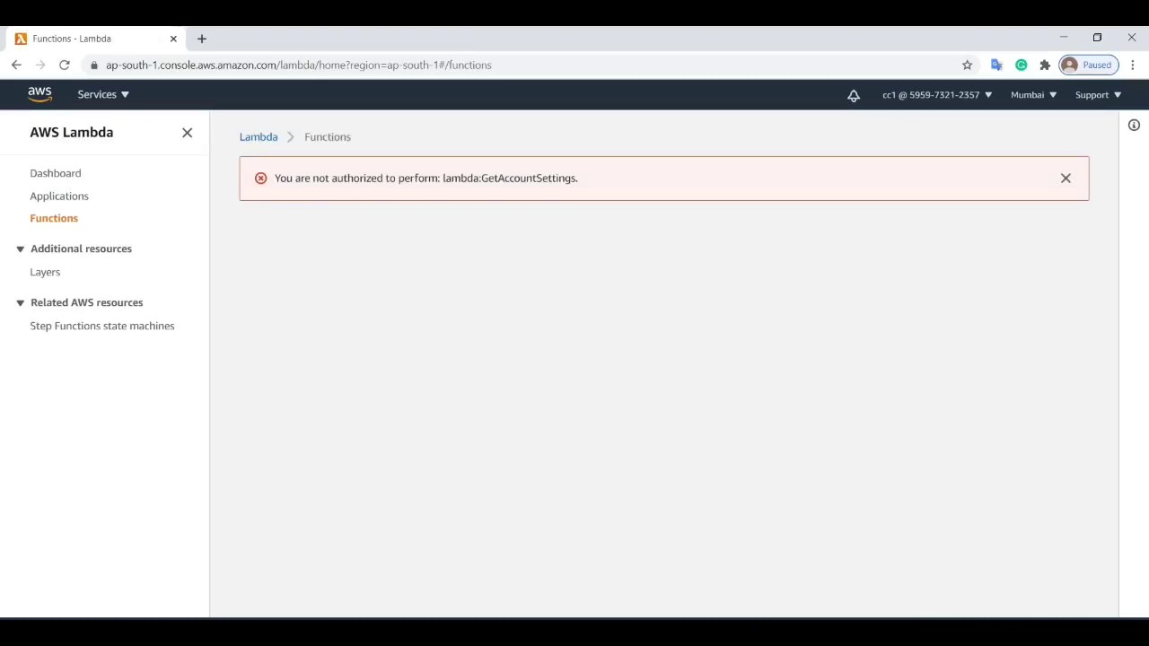
click(934, 94)
click(844, 345)
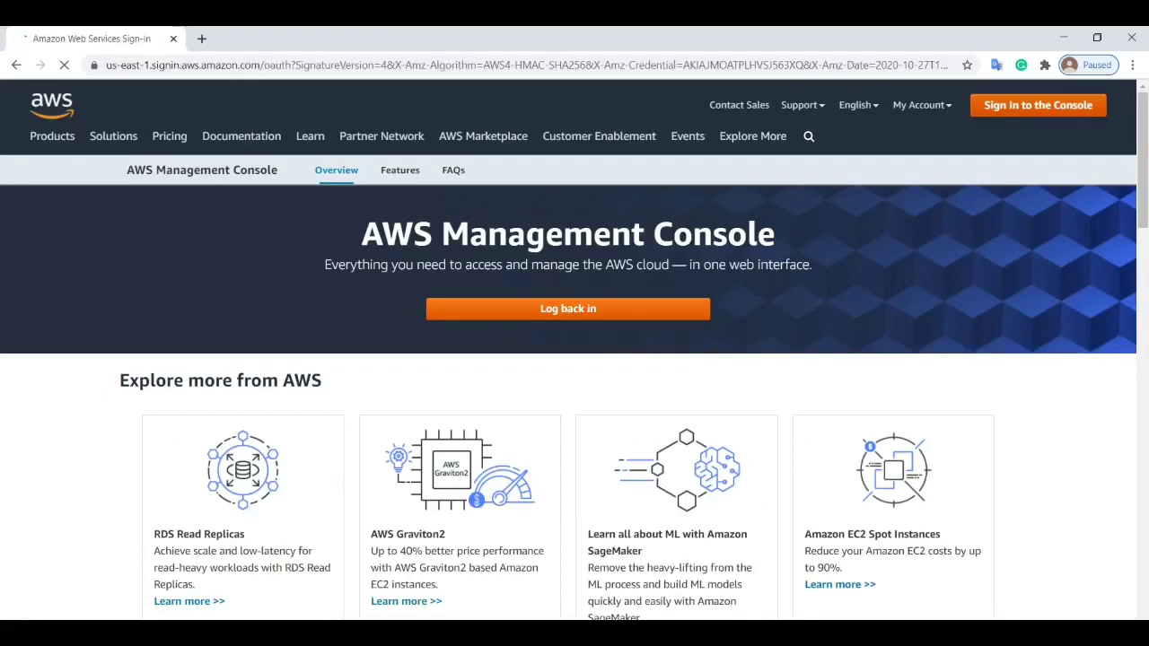
- Sign in as IAM user cc2 with its password and open S3, which lists 2 buckets
key(Down)
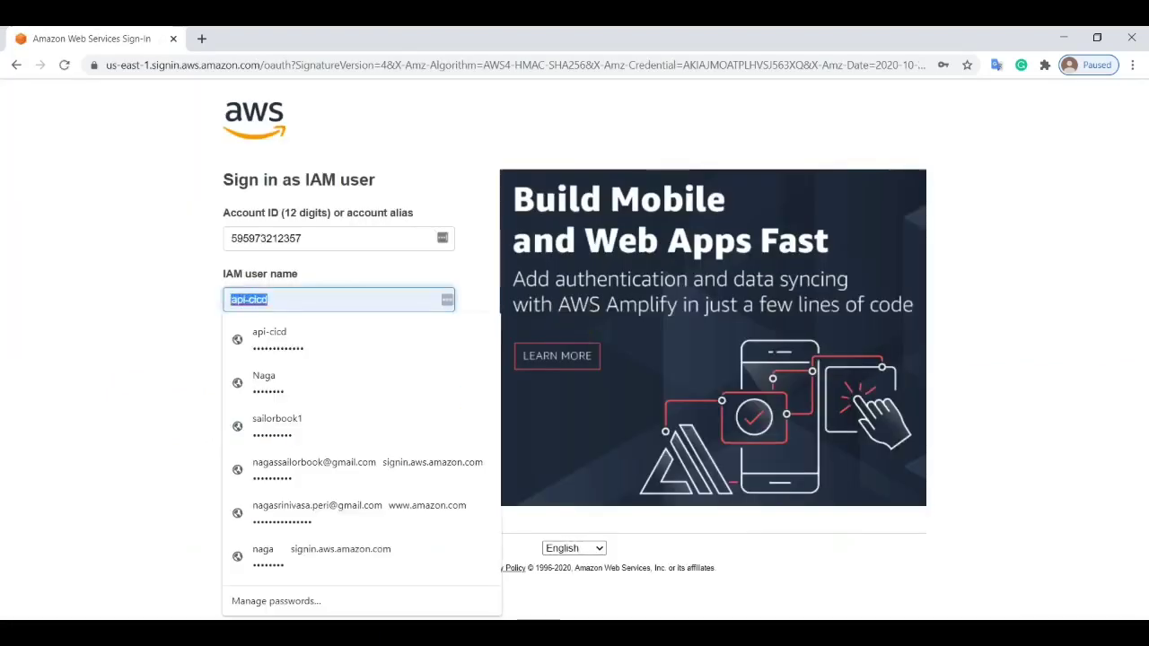
text(cc2)
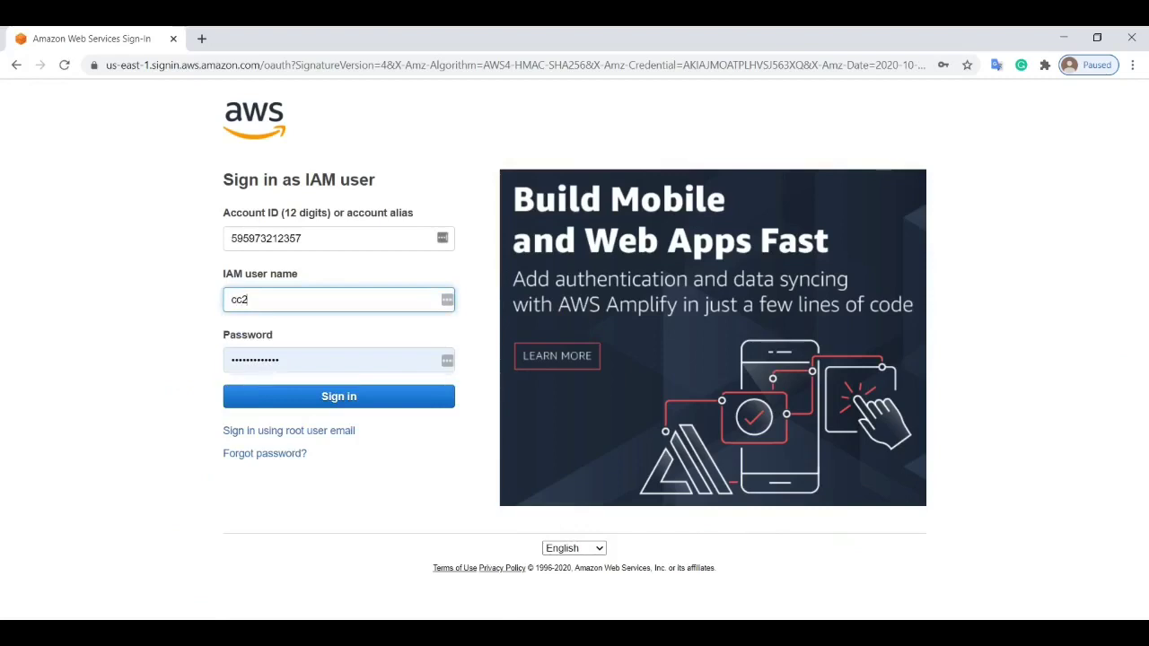
key(Tab)
text(•••)
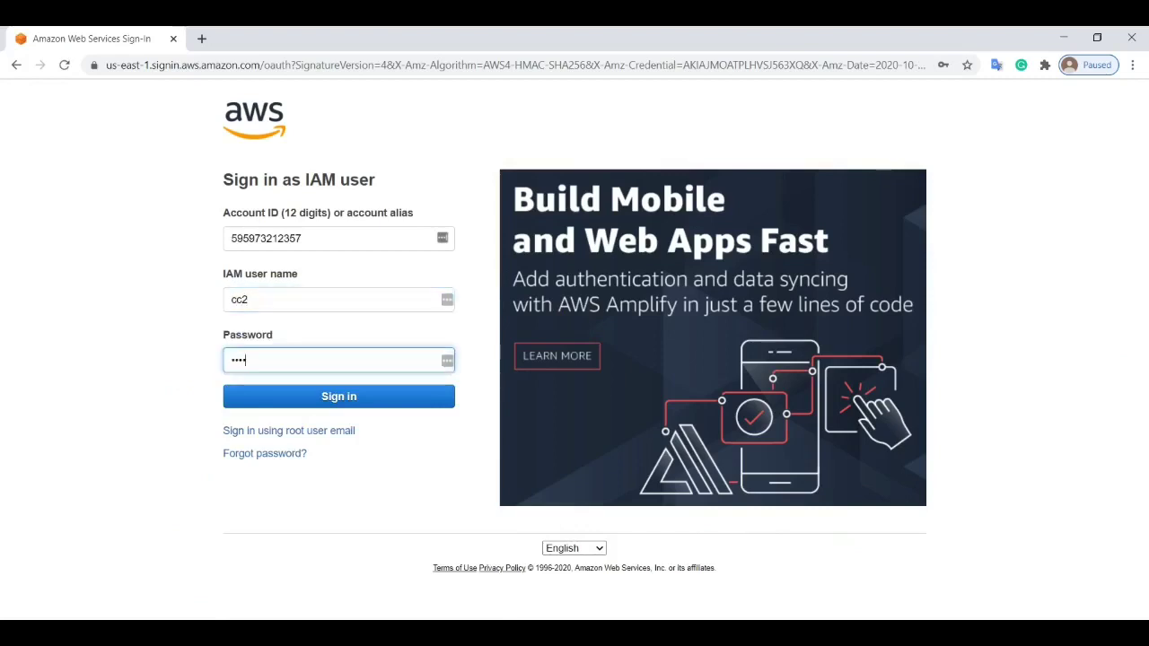
text(•••)
key(Return)
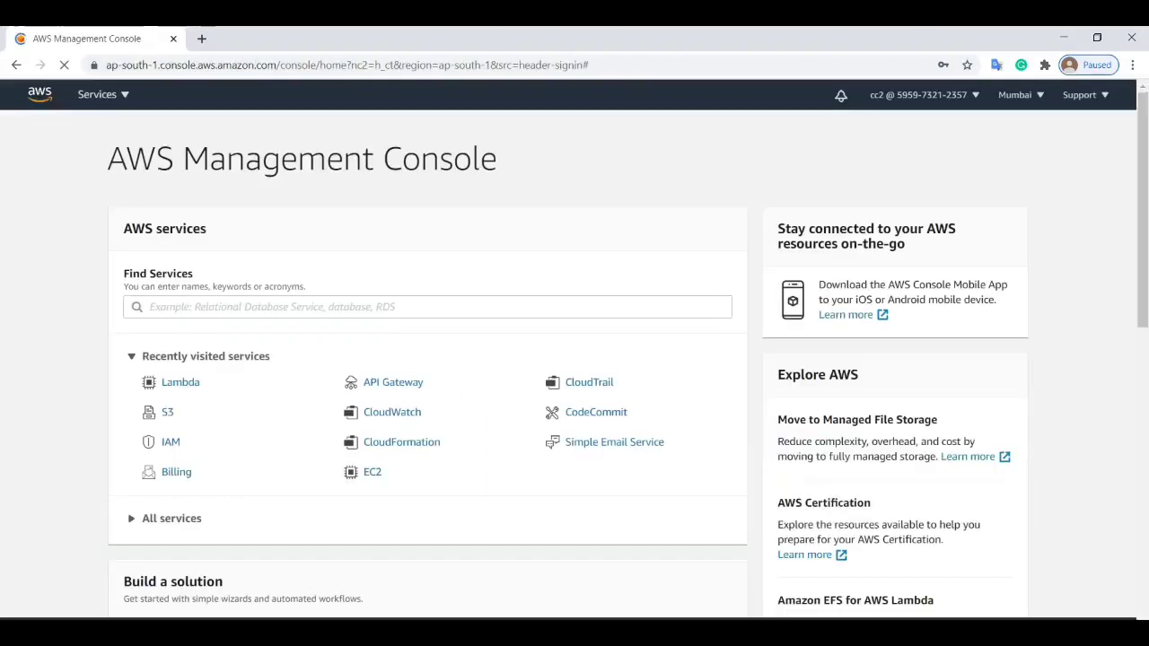
click(167, 412)
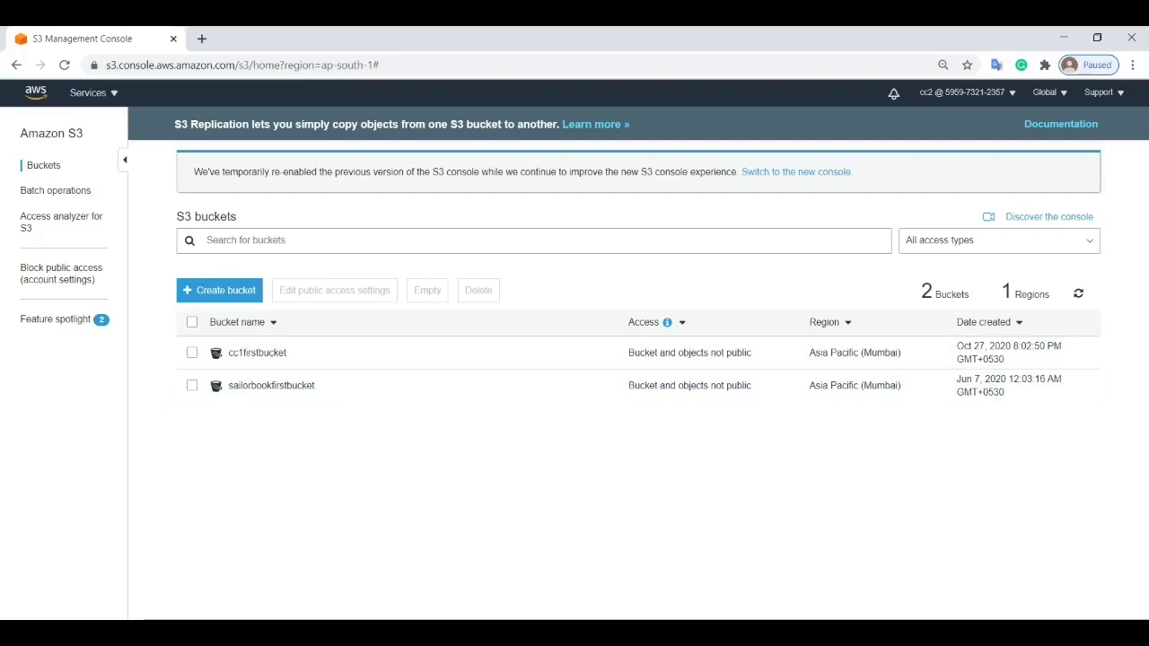
- Create a new bucket named cc2firstbucket
click(219, 290)
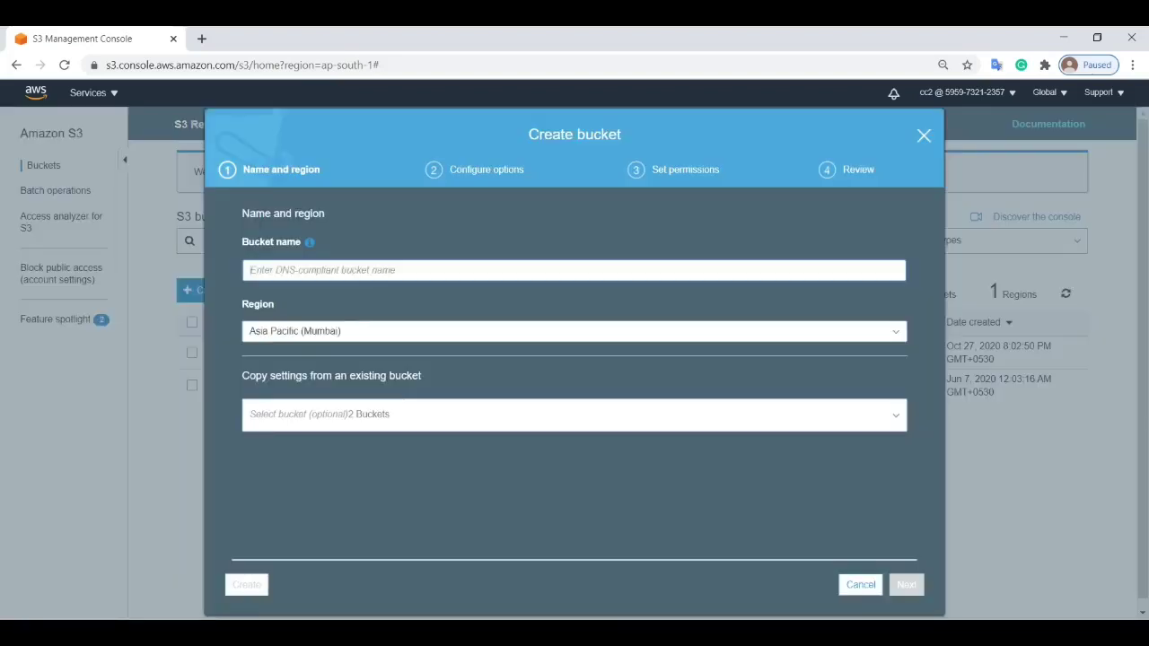
text(cc1firstbucket)
key(BackSpace)
text(2)
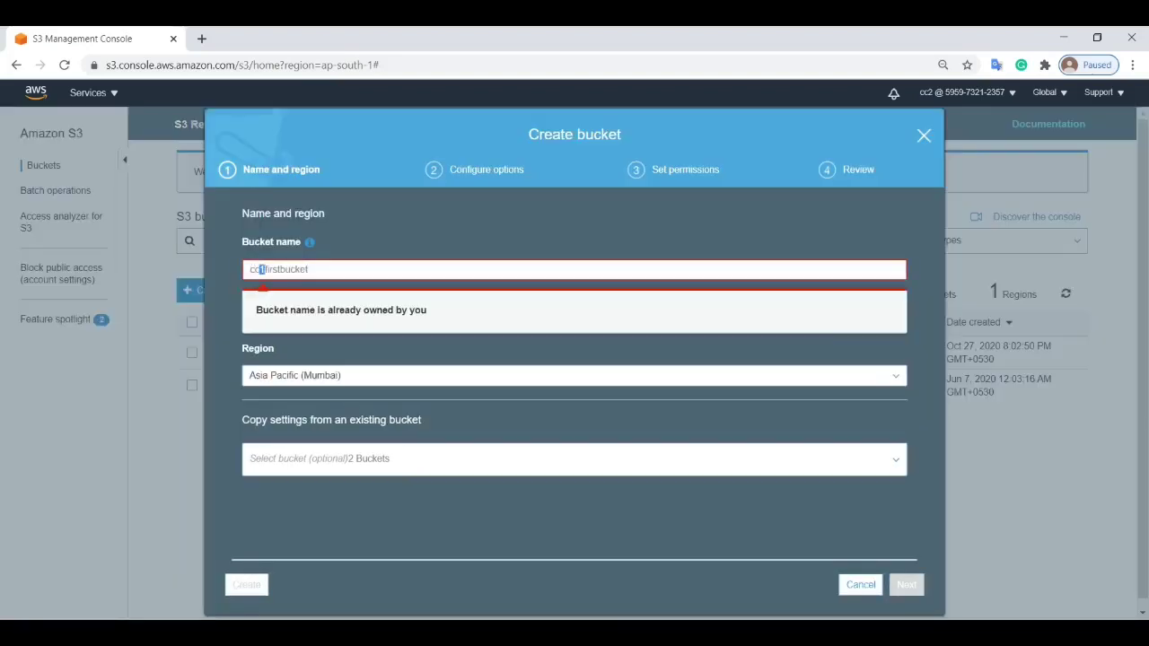
key(BackSpace)
text(1)
key(BackSpace)
text(2)
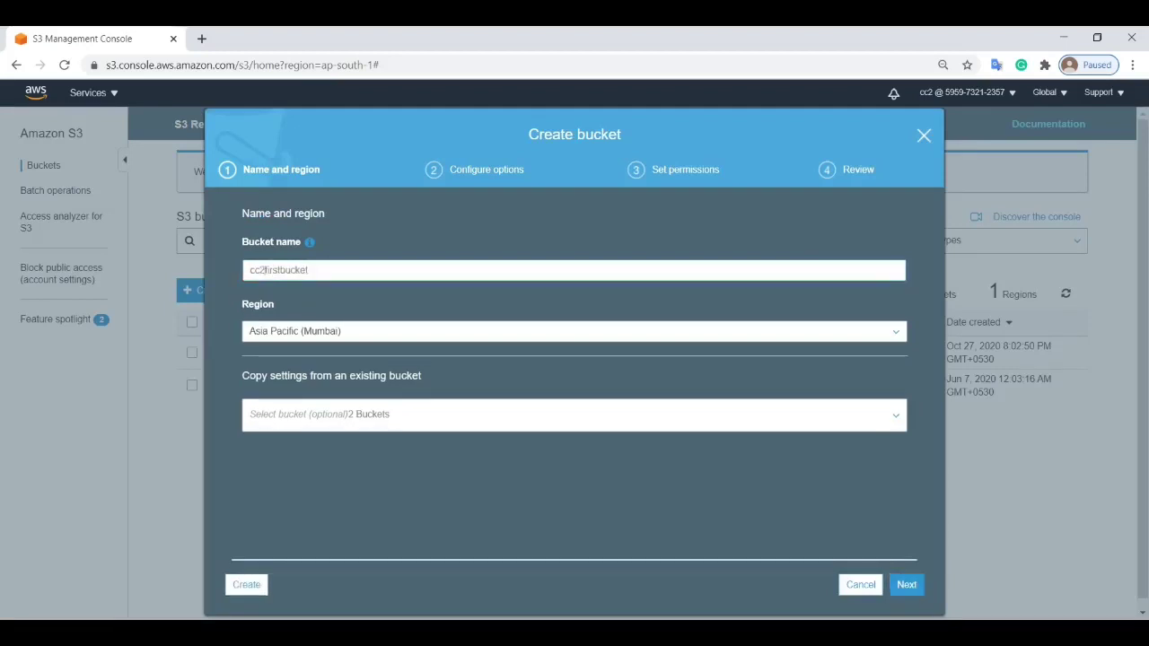
click(246, 584)
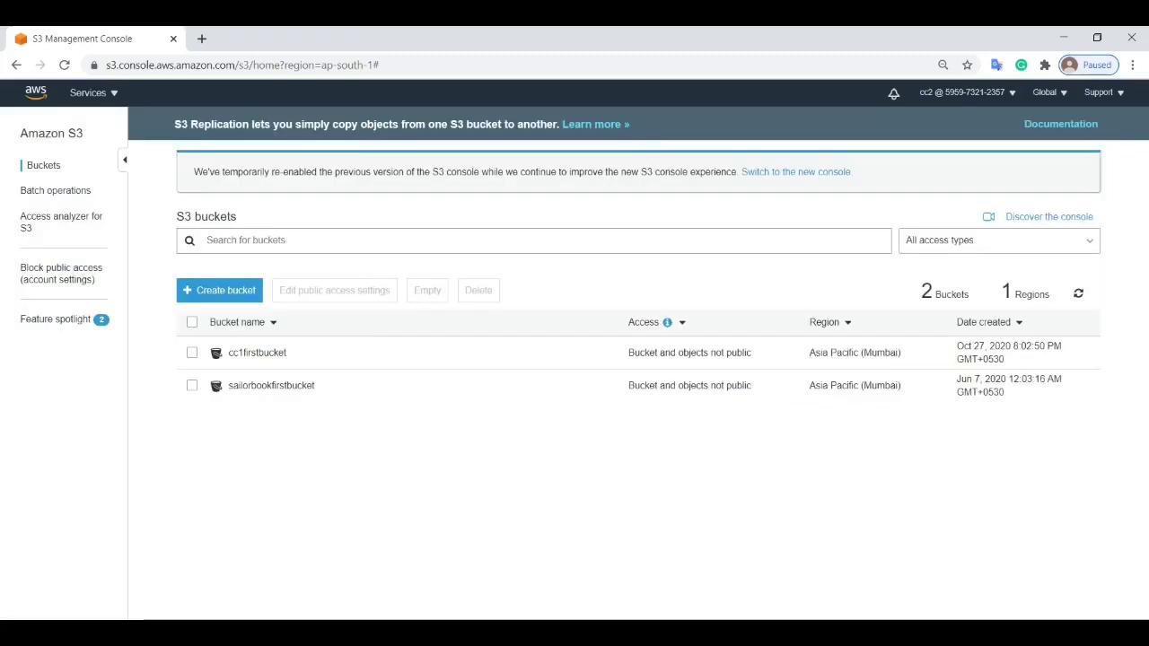
- Upload new_user_credentials.csv into cc2firstbucket and return to the bucket list
click(257, 386)
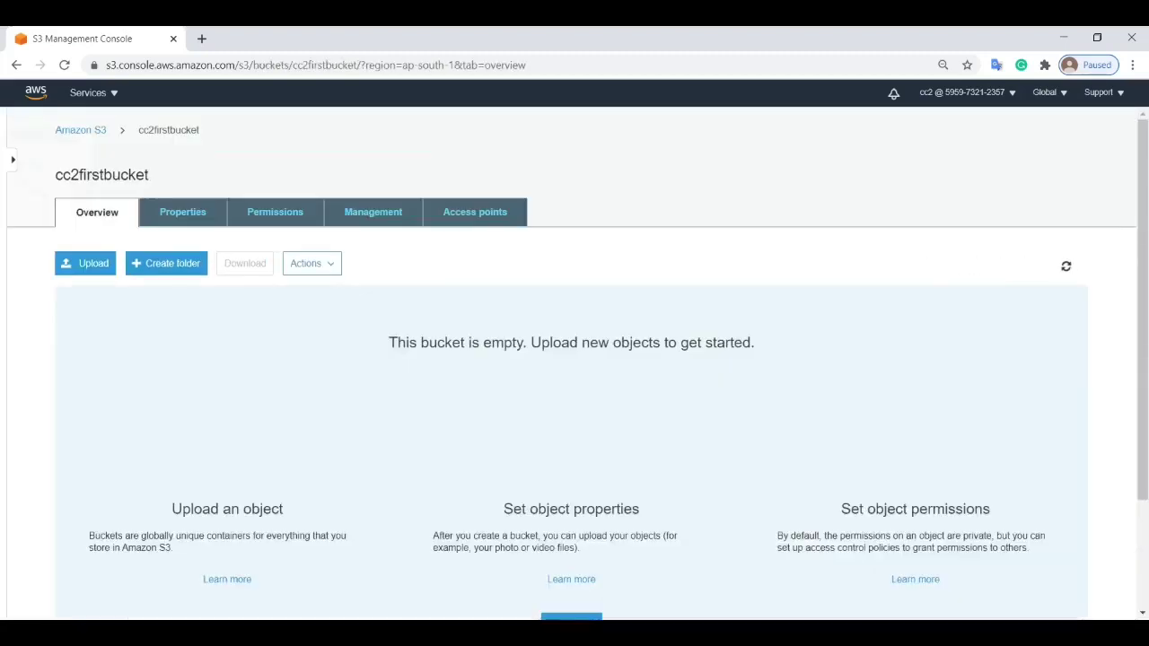
click(86, 263)
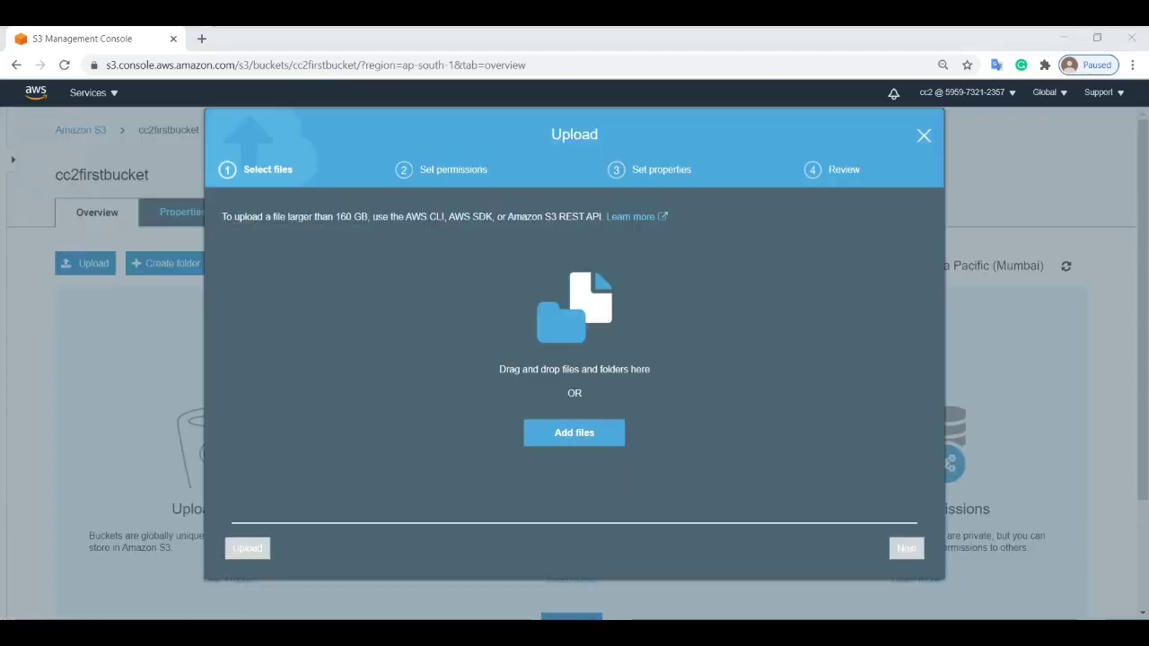
click(575, 433)
double_click(431, 266)
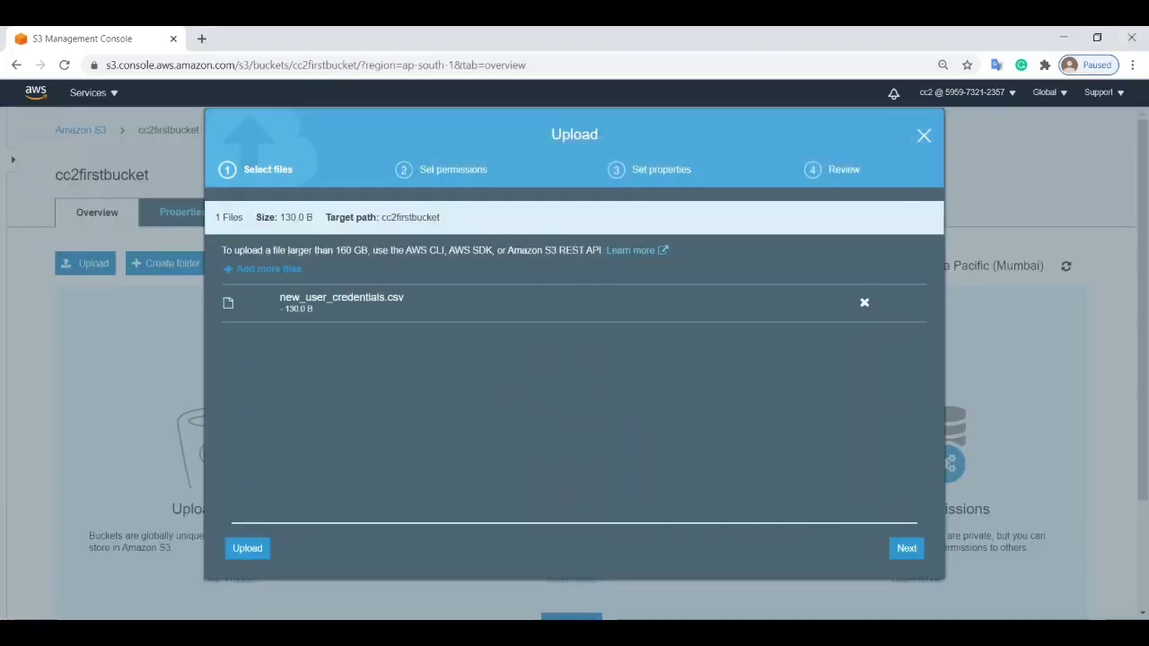
click(246, 548)
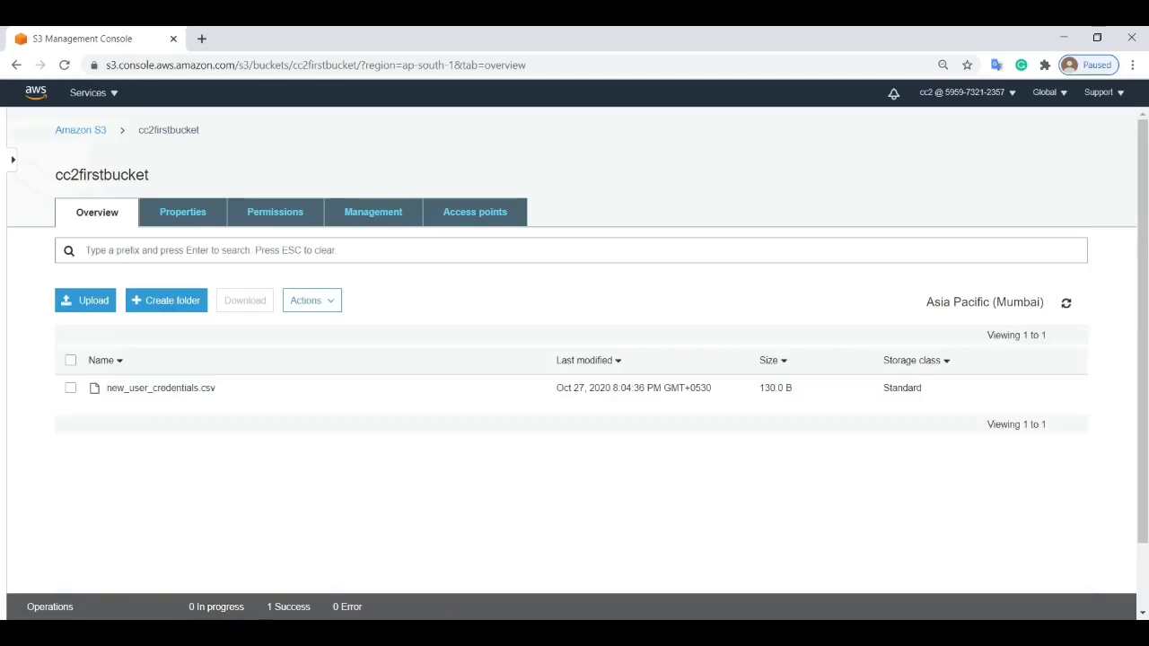
click(80, 129)
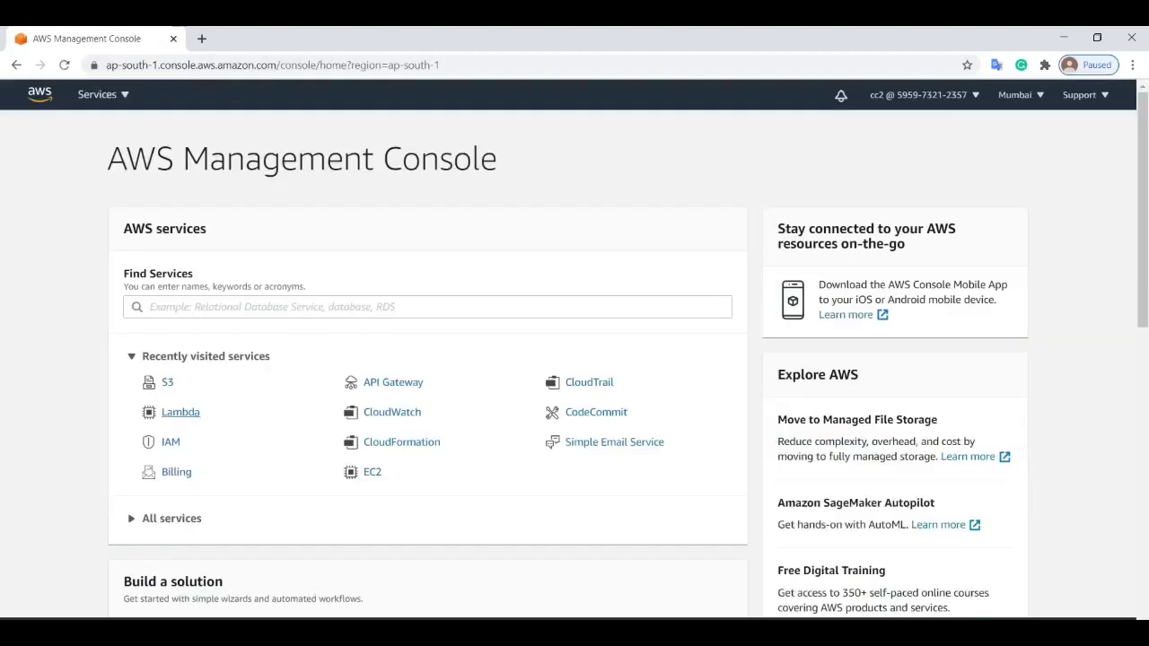
- Open Lambda as cc2, see the lambda:GetAccountSettings denial, and review the group's allowed services in the notes
click(180, 412)
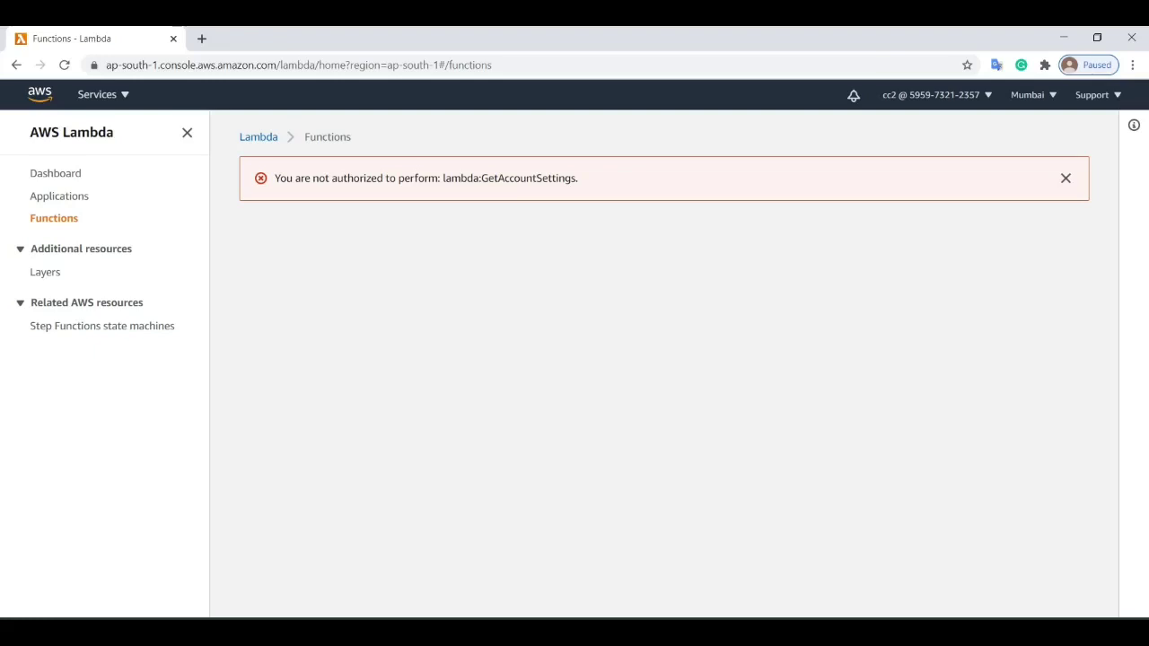
click(797, 575)
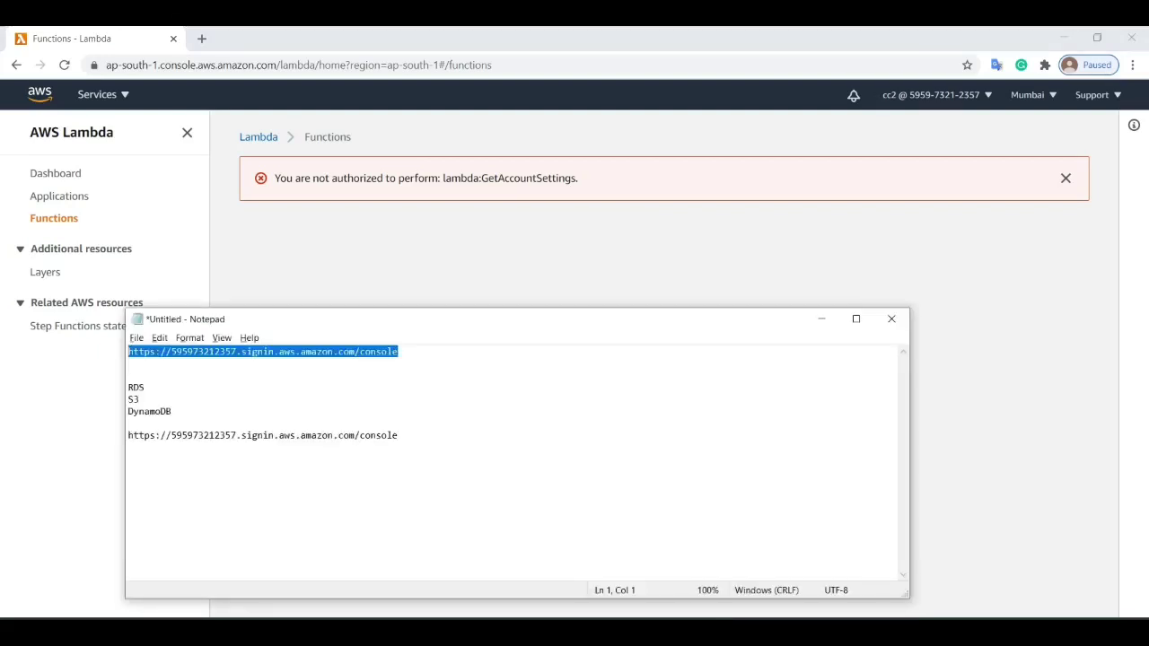
key(Down)
key(Down)
key(Down)
key(shift+End)
key(Down)
key(Home)
key(shift+End)
key(Down)
key(Home)
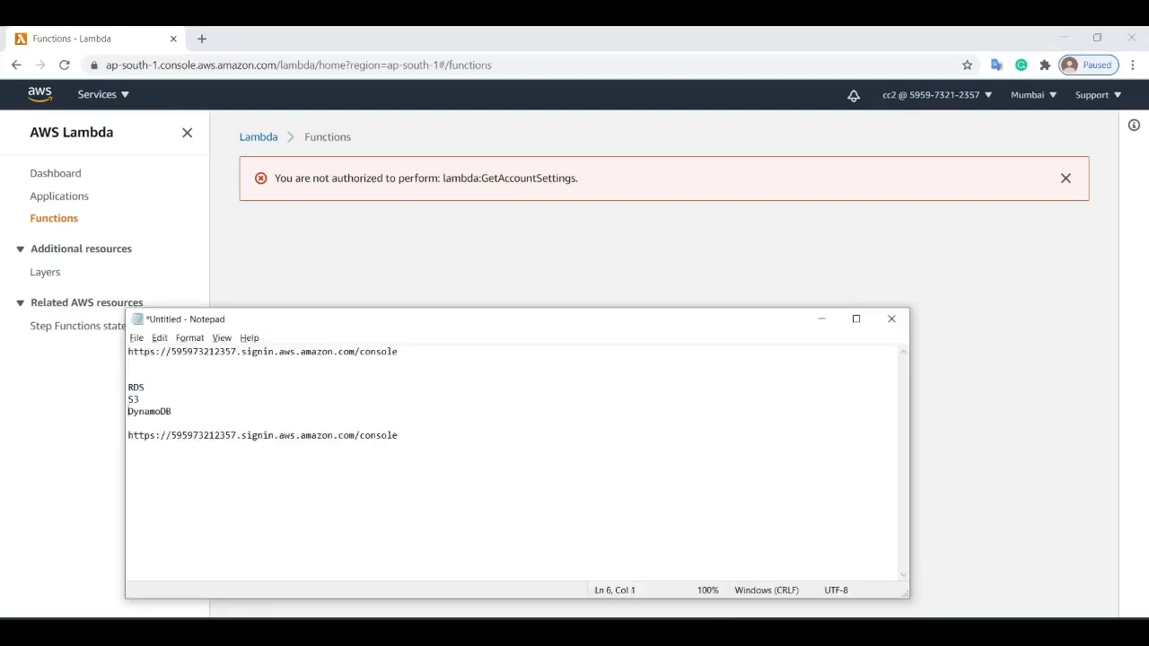
key(shift+End)
key(alt+Tab)
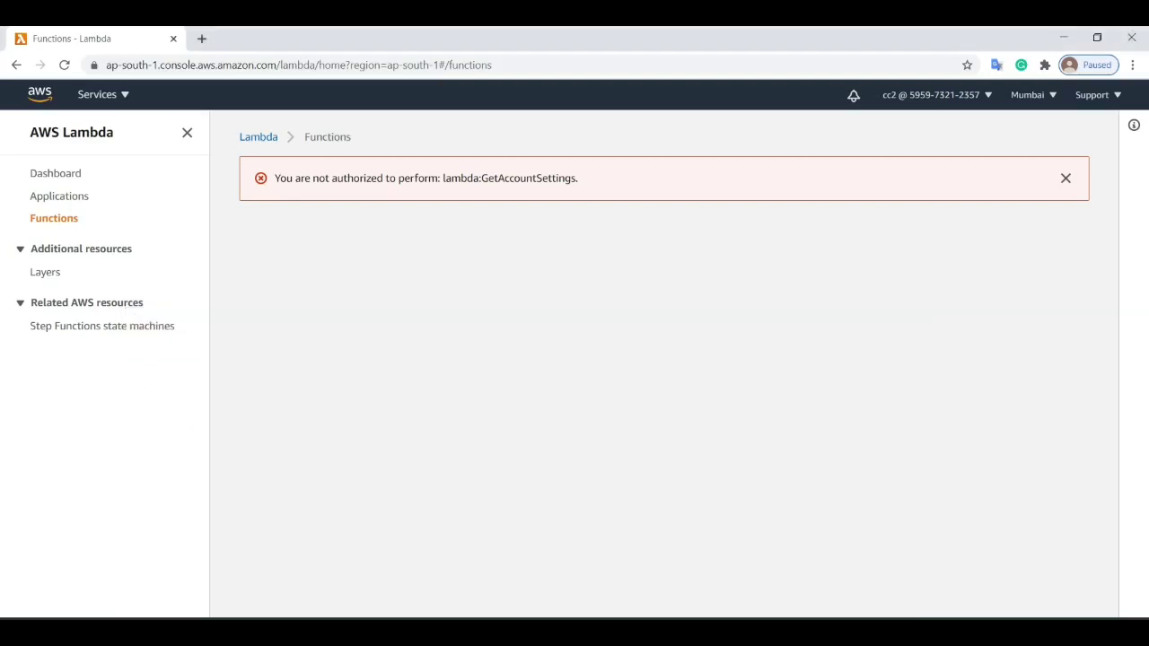
click(931, 94)
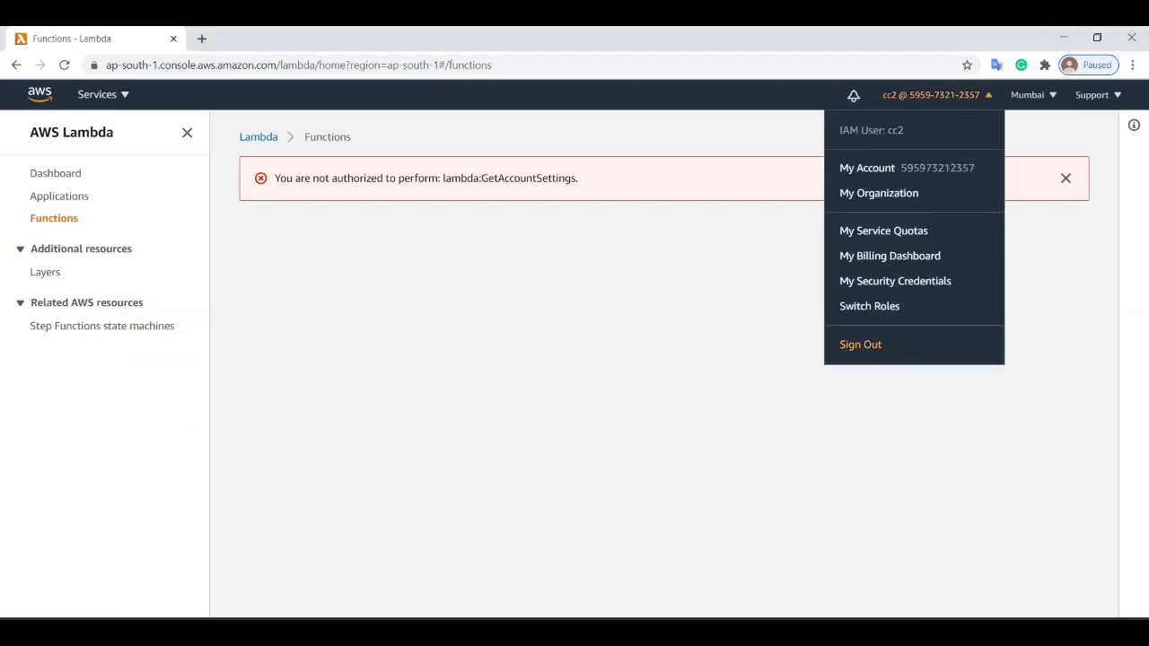
- Sign out of cc2 and sign back in as root with the password and MFA code
click(861, 344)
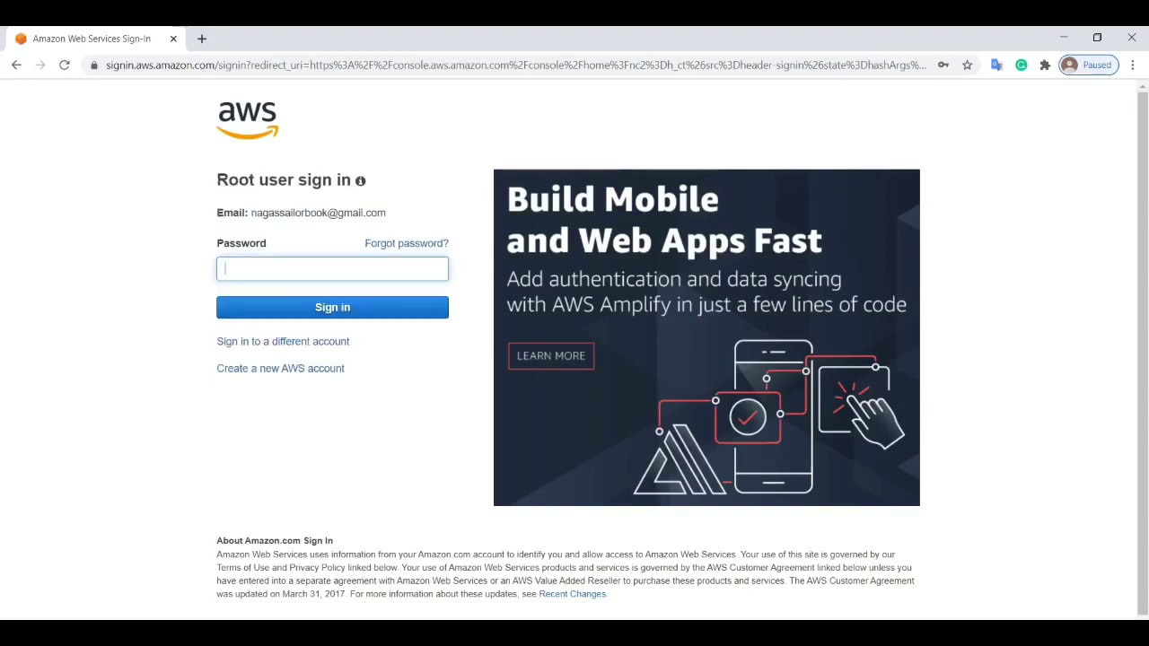
text(•••••••••)
key(Return)
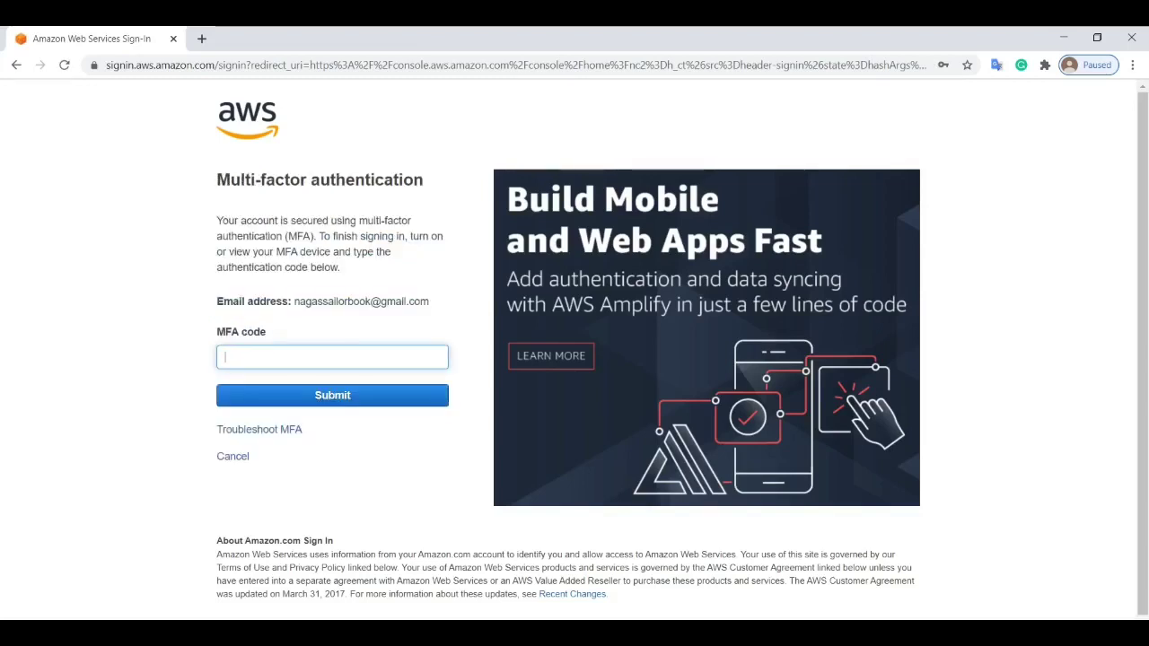
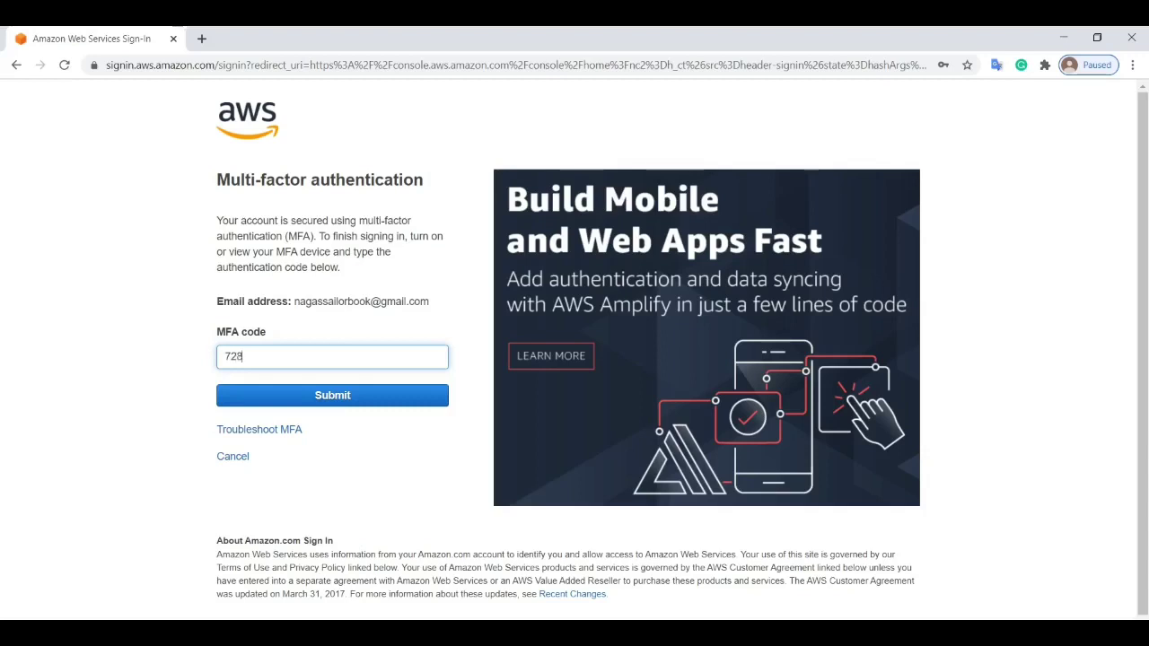
key(Return)
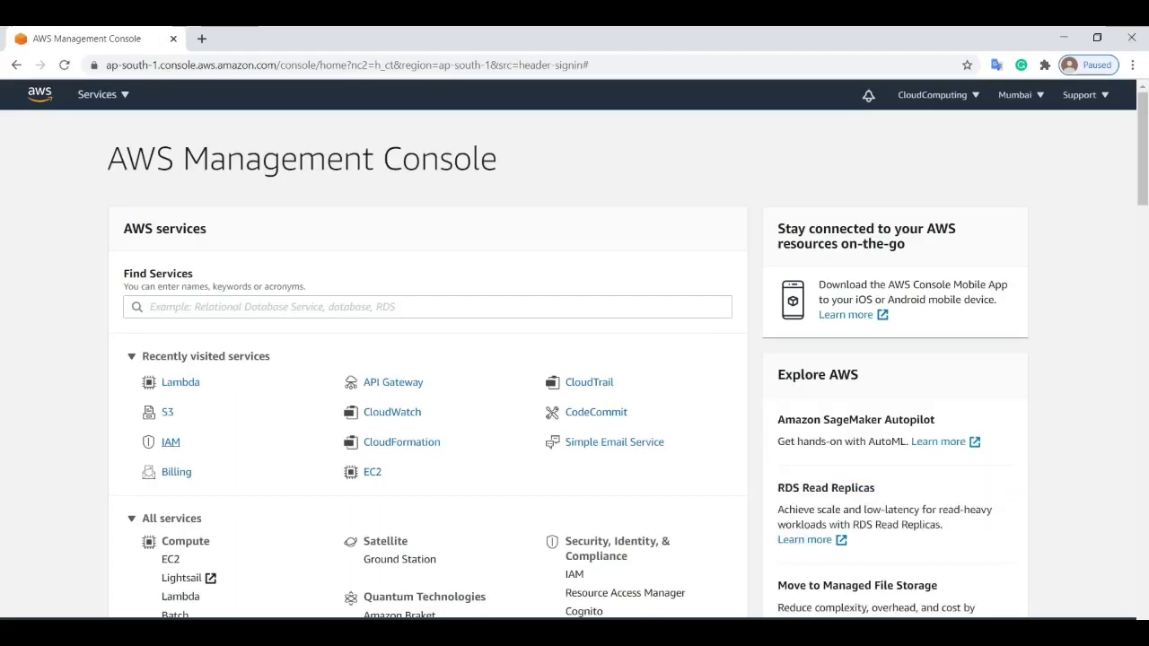
- Attach the AWSLambdaFullAccess policy to myFirstgroup in IAM Groups
click(170, 441)
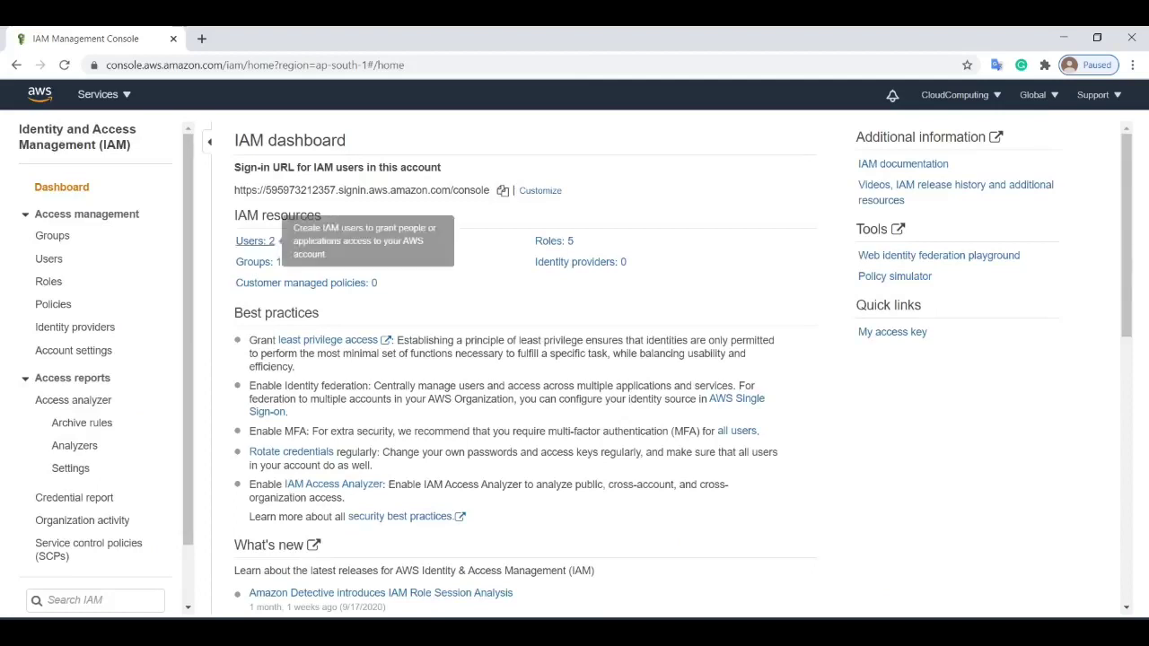
click(257, 262)
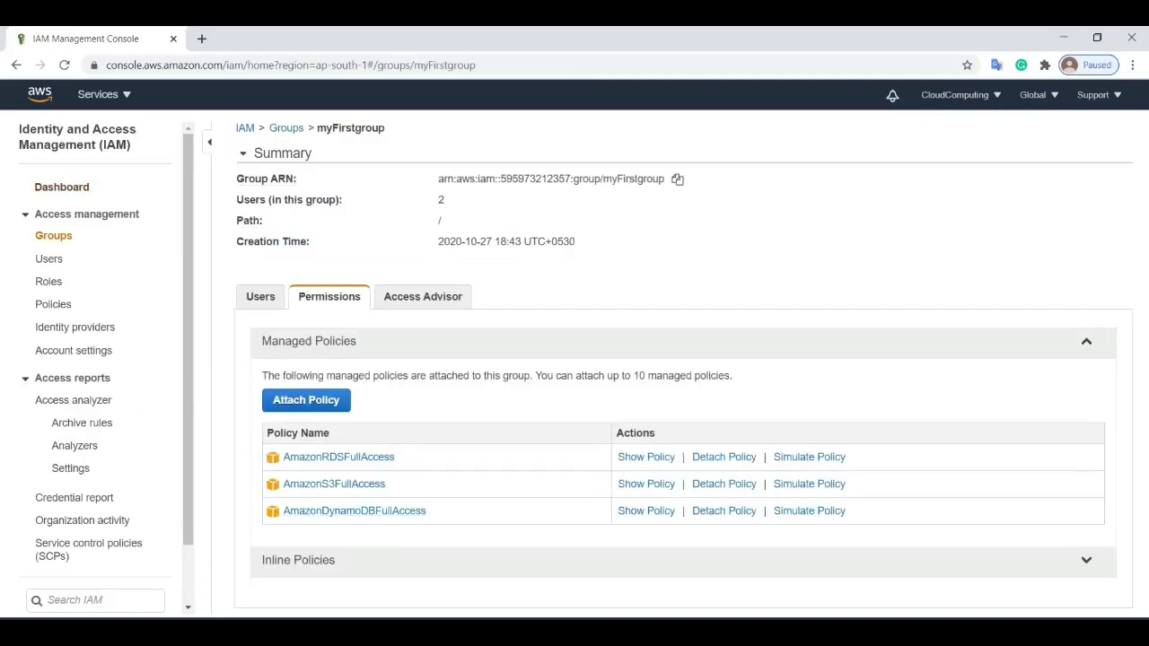
click(306, 399)
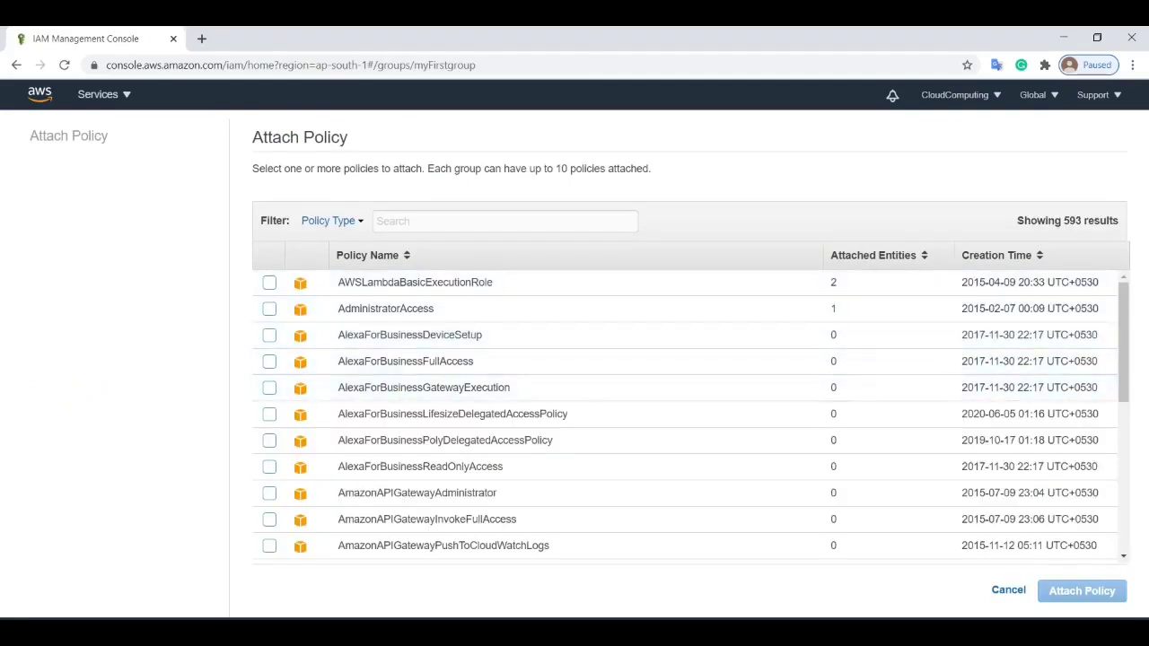
text(lambda)
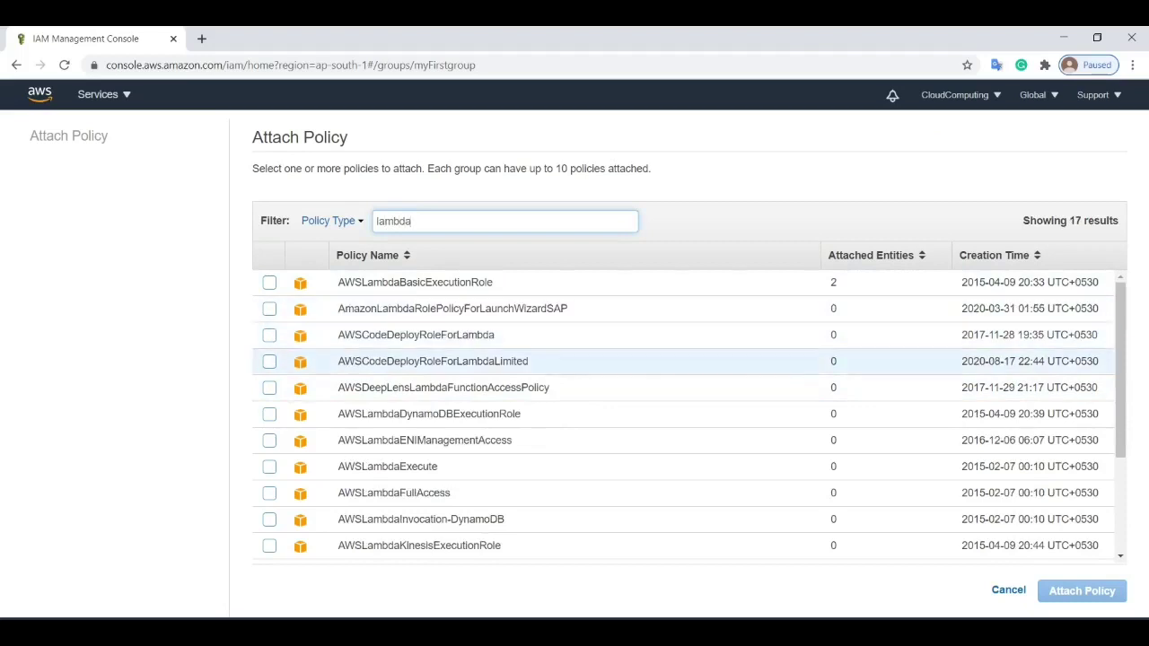
click(270, 493)
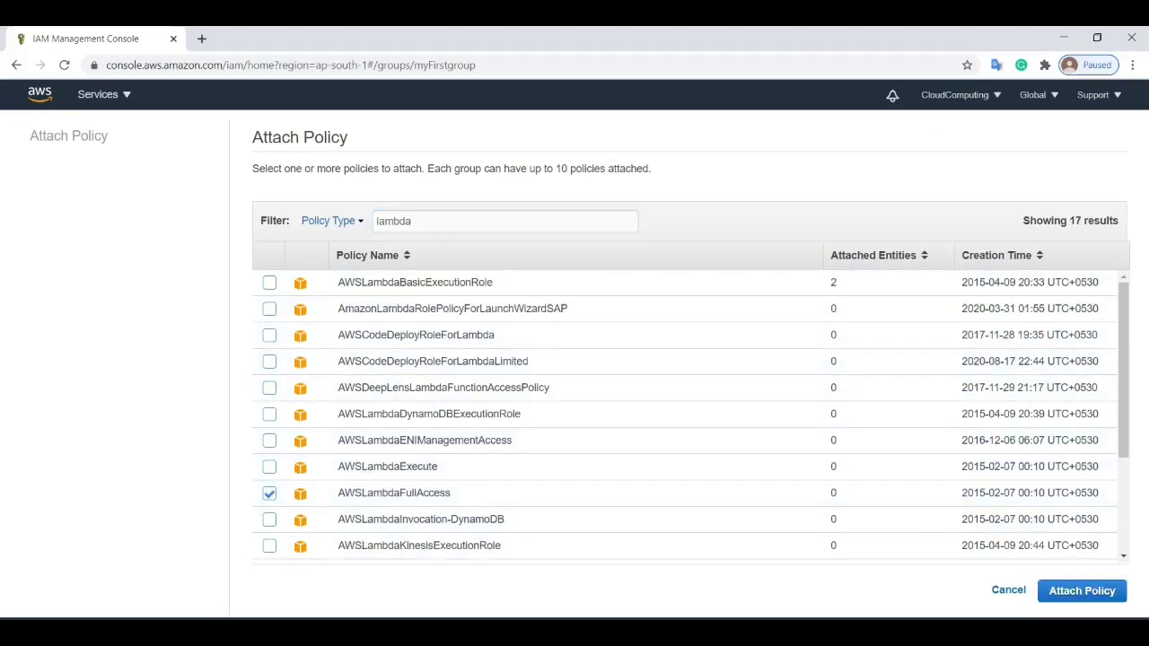
click(1082, 591)
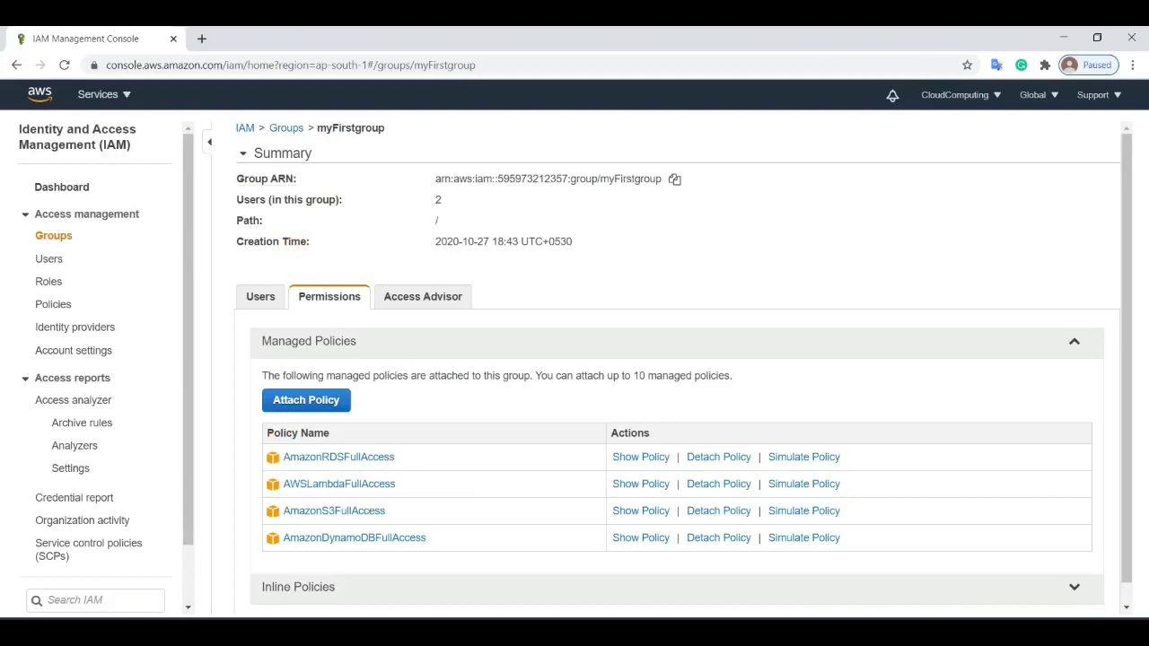
click(286, 129)
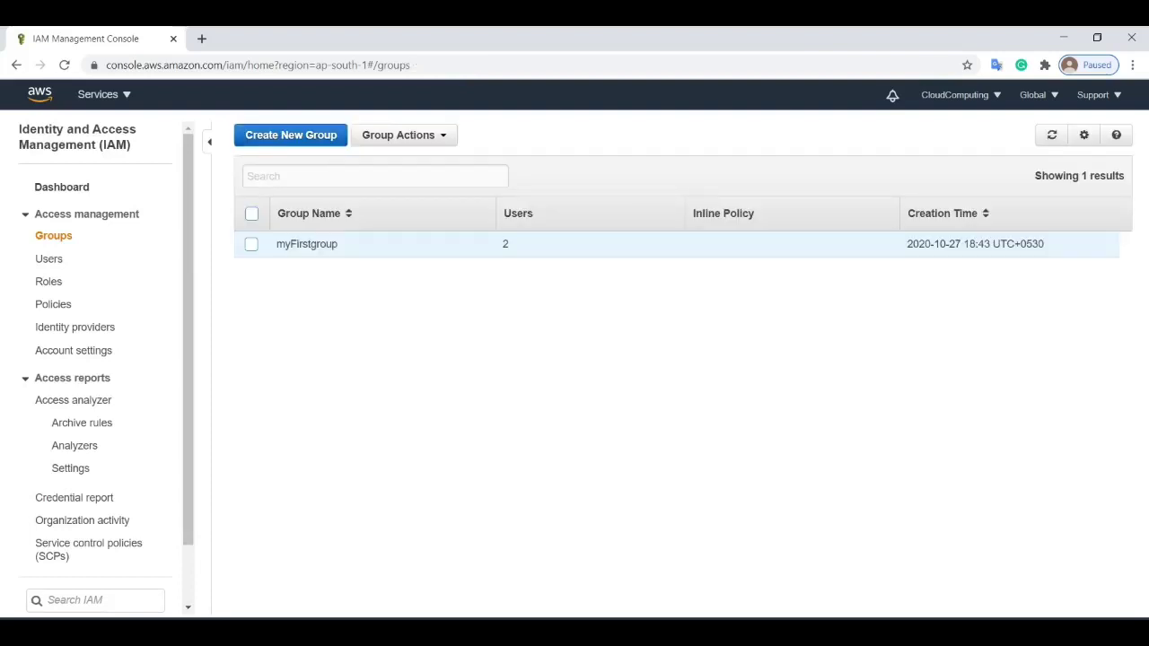
- Create group mySecondGroup with the DynamoDB, RDS and S3 full-access policies
click(289, 133)
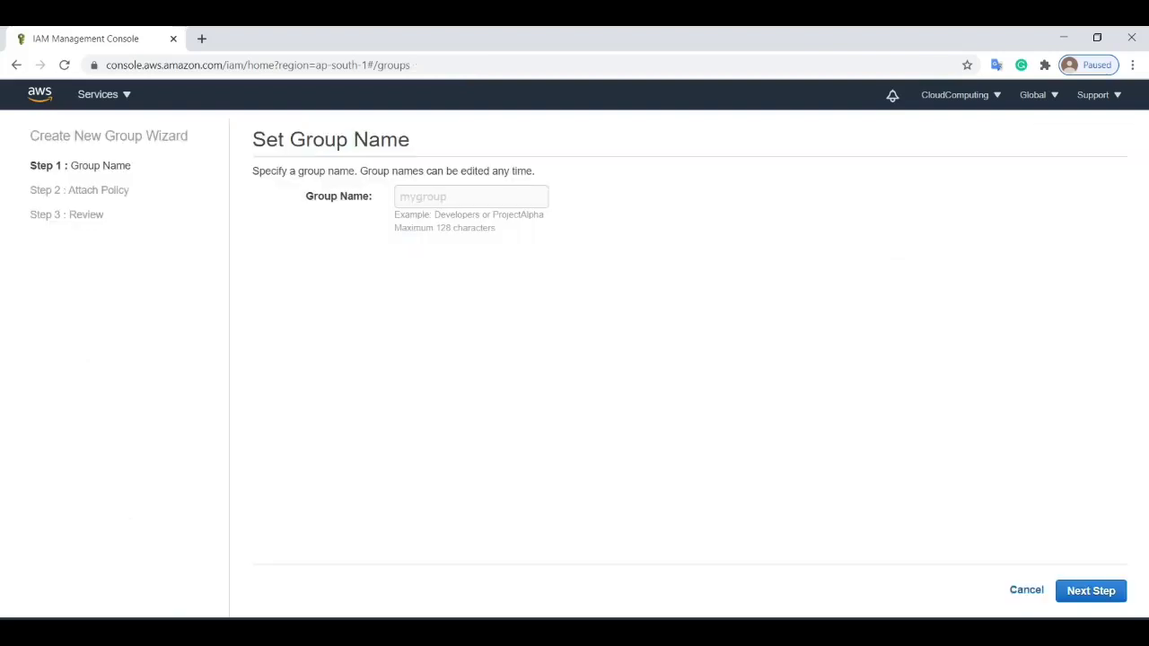
click(401, 196)
text(my)
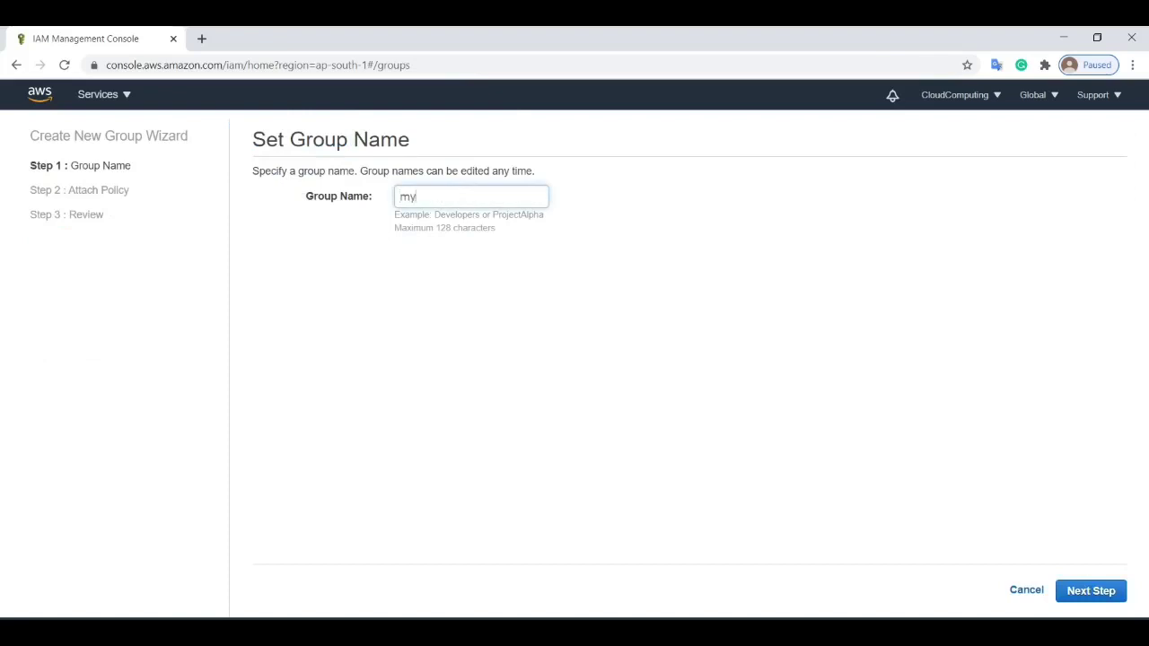
text(SecondGroup)
key(Return)
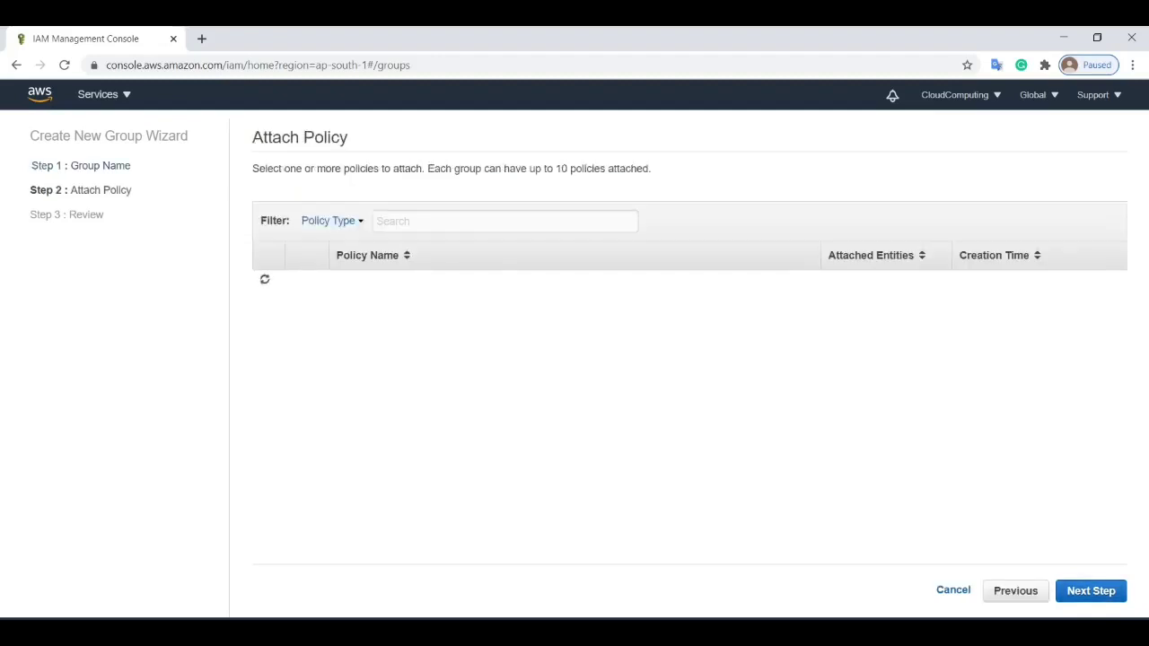
click(269, 335)
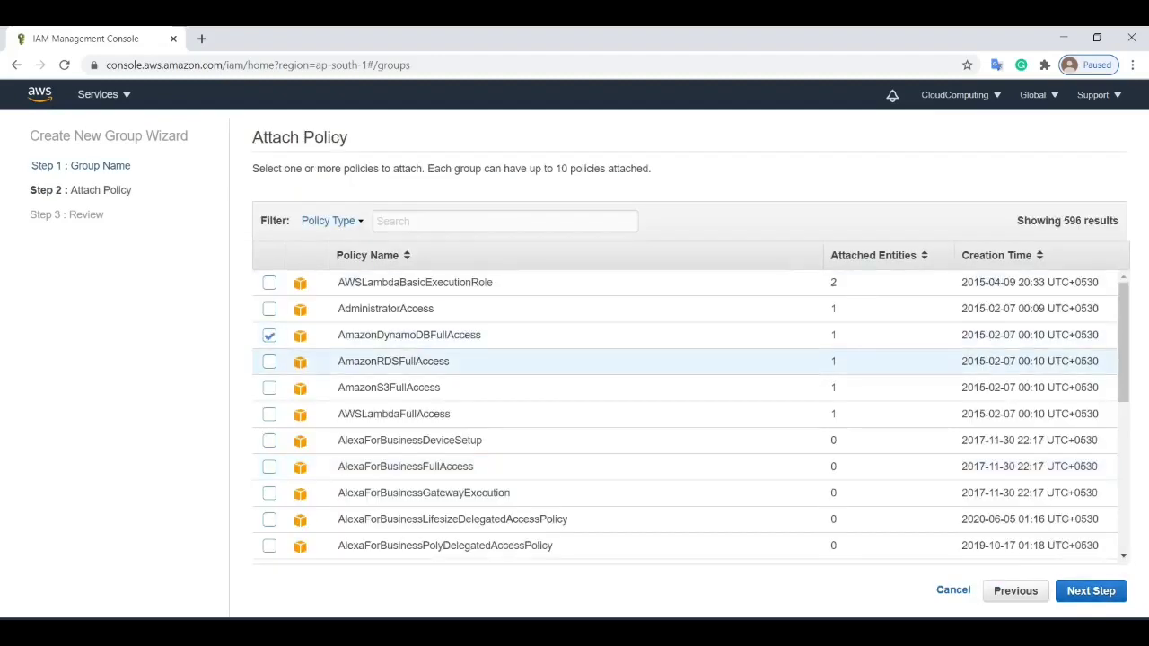
click(269, 388)
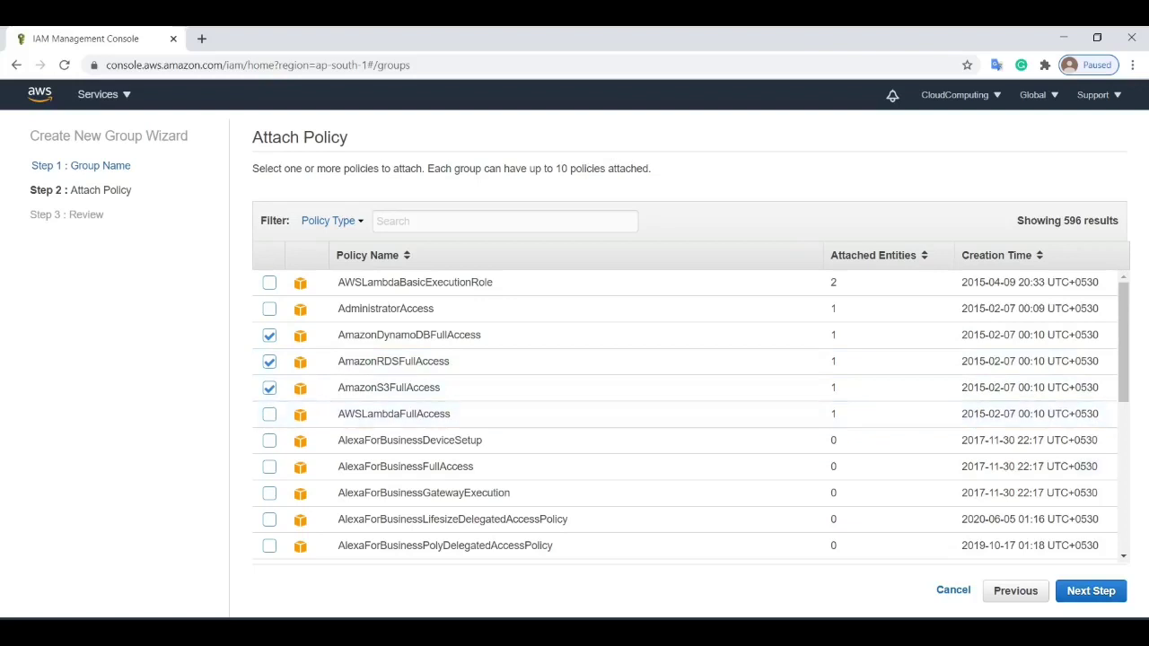
click(1091, 591)
click(1080, 591)
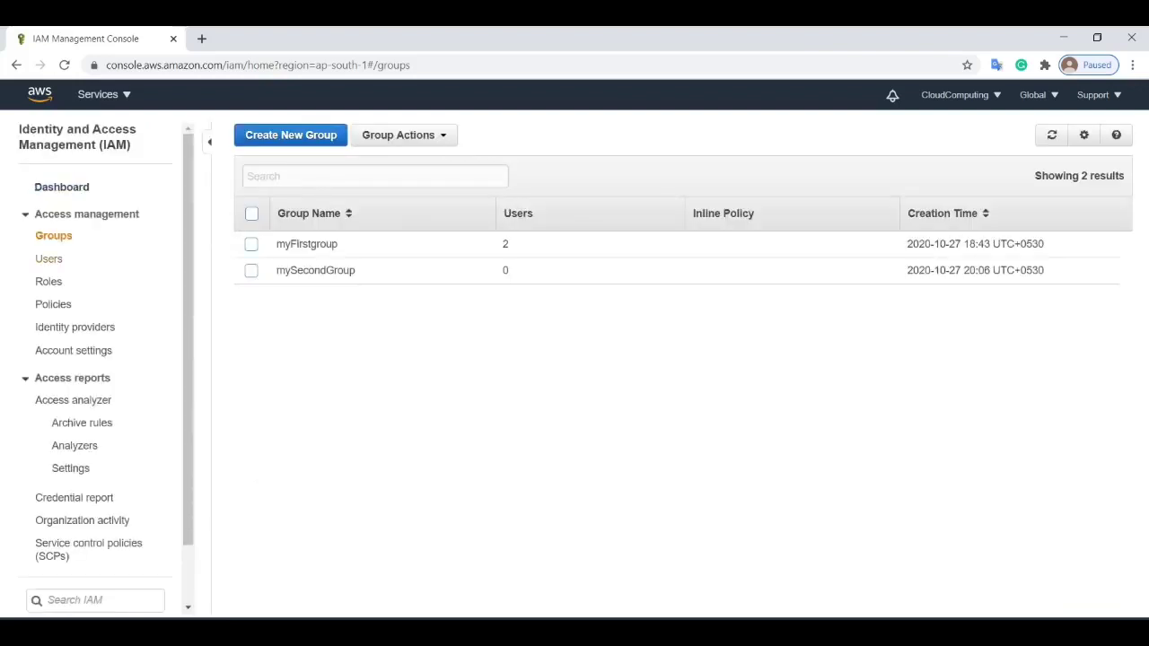
- Remove user cc2 from myFirstgroup
click(48, 258)
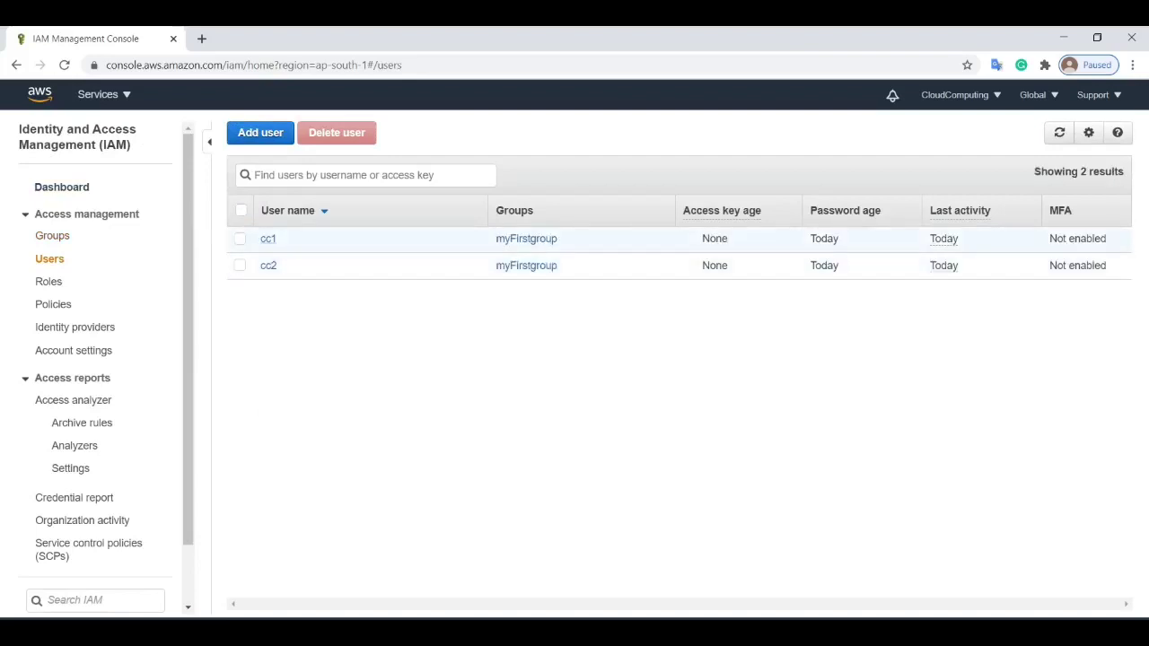
click(269, 237)
click(240, 128)
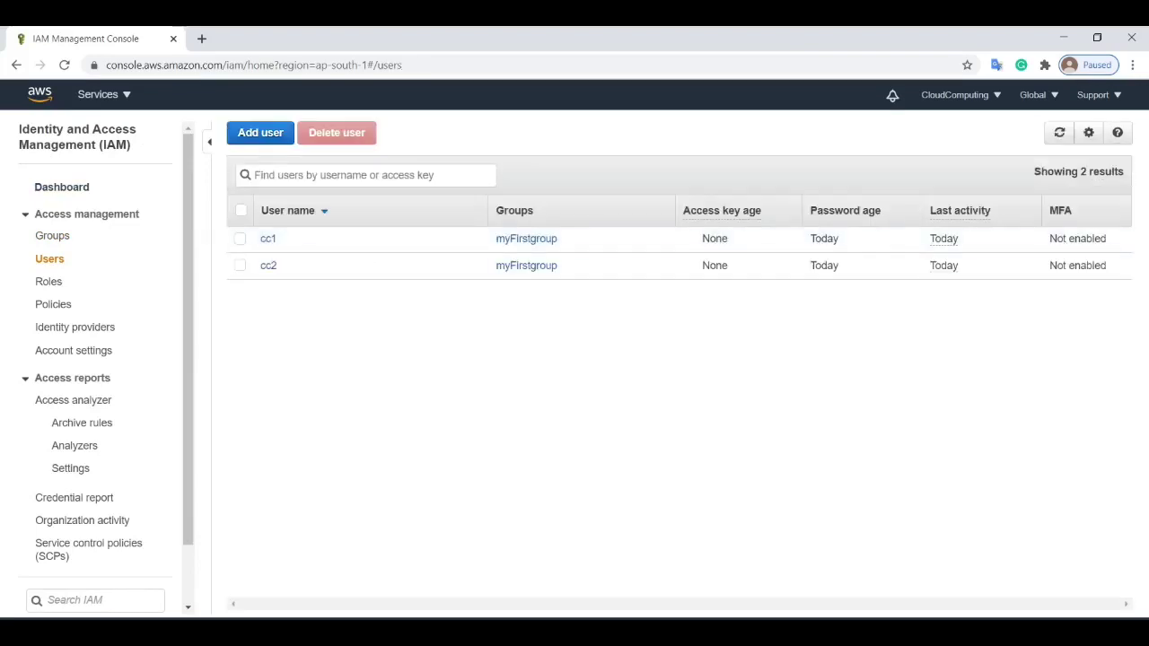
click(269, 265)
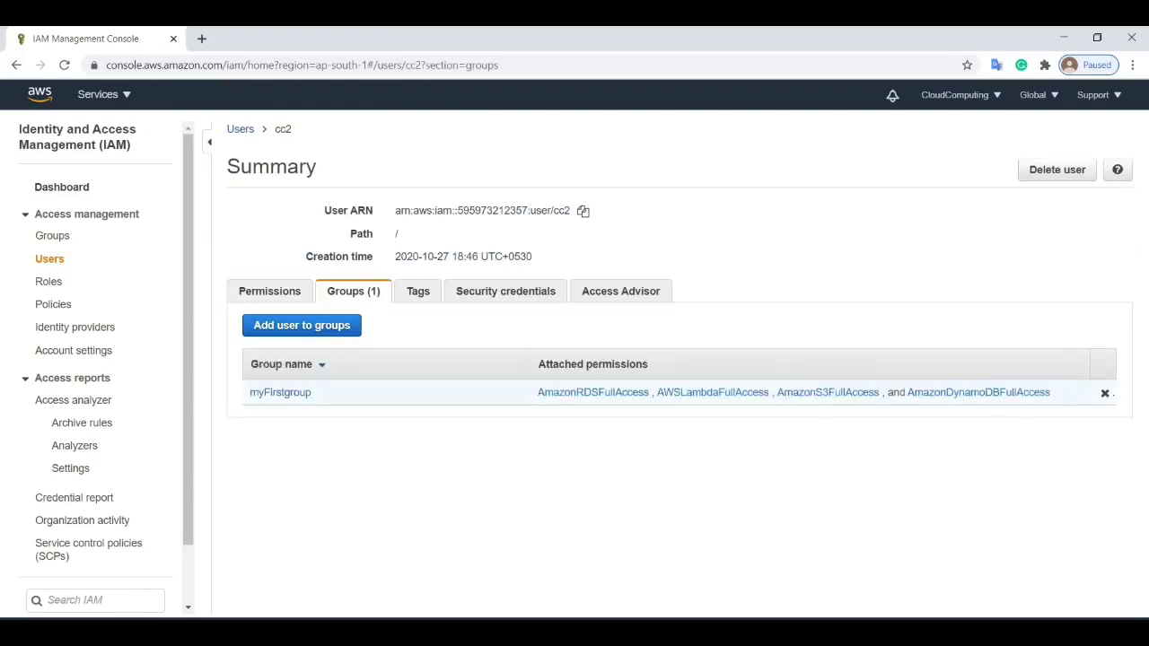
click(1105, 393)
click(719, 261)
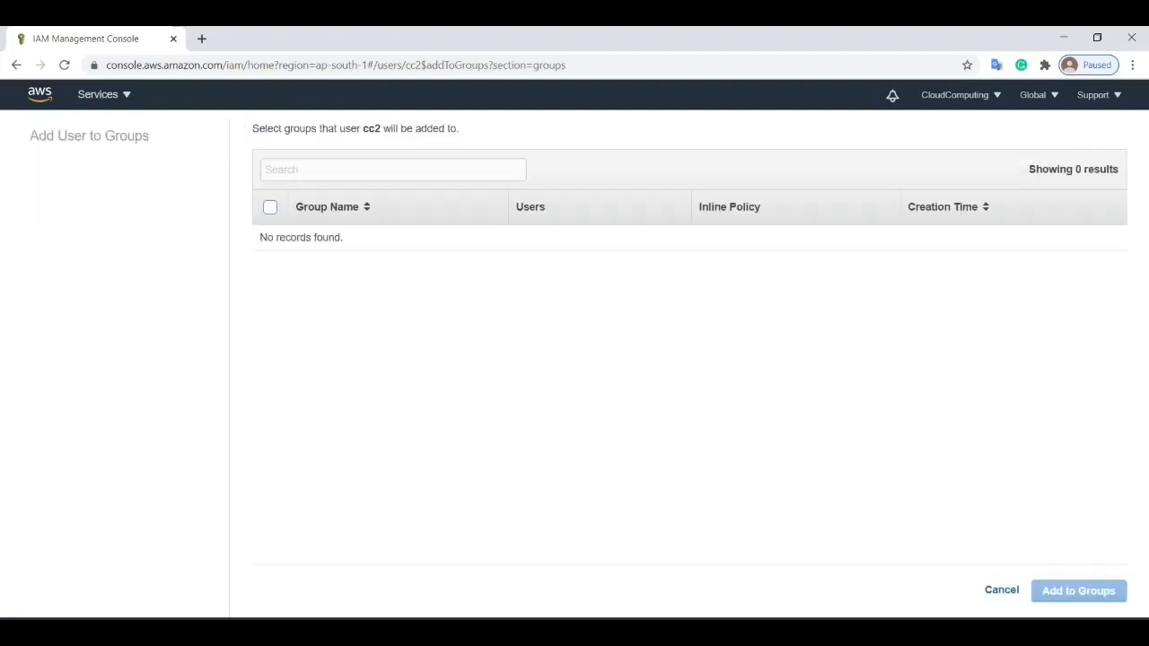
- Add cc2 to mySecondGroup and open myFirstgroup's details to verify
click(269, 263)
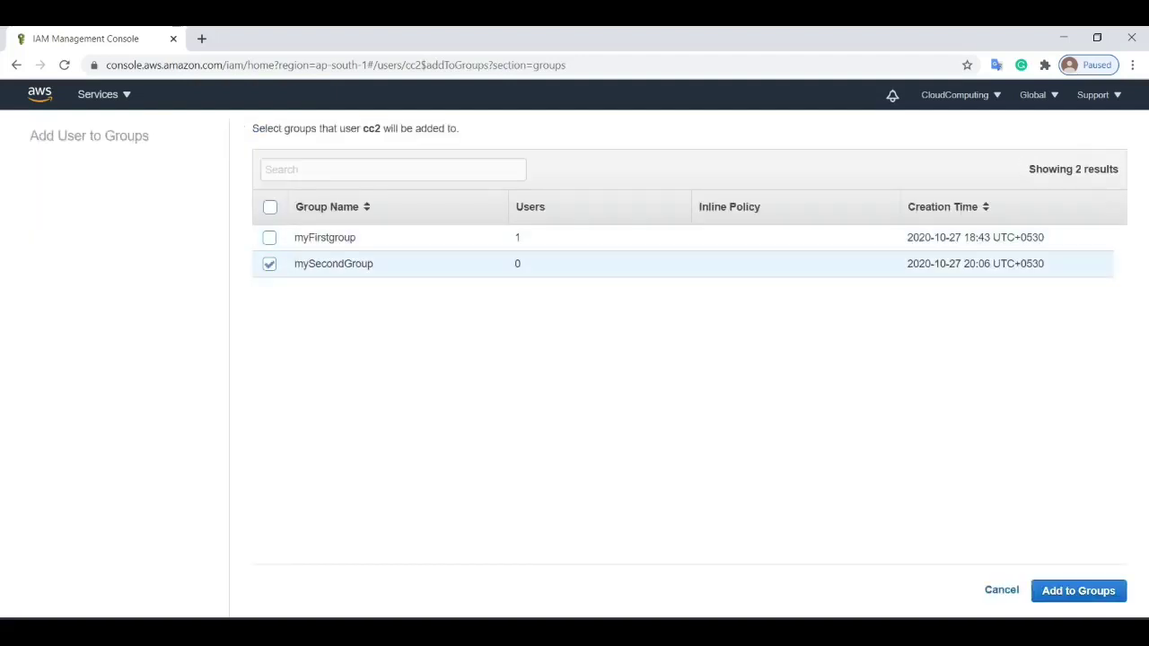
click(1079, 591)
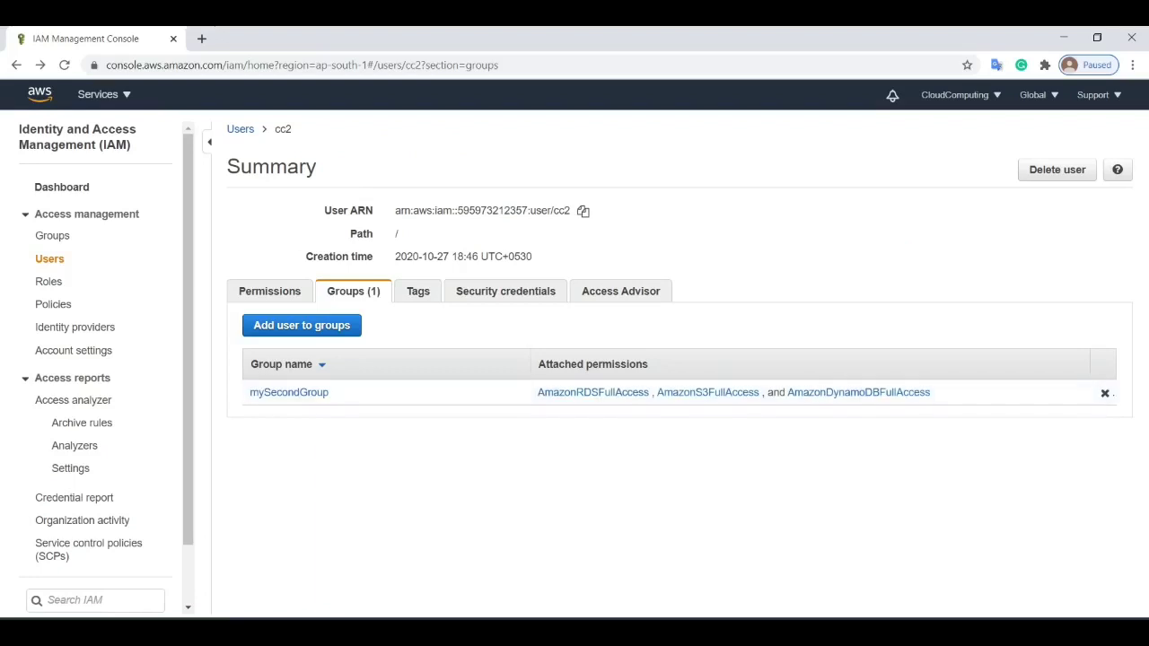
click(240, 129)
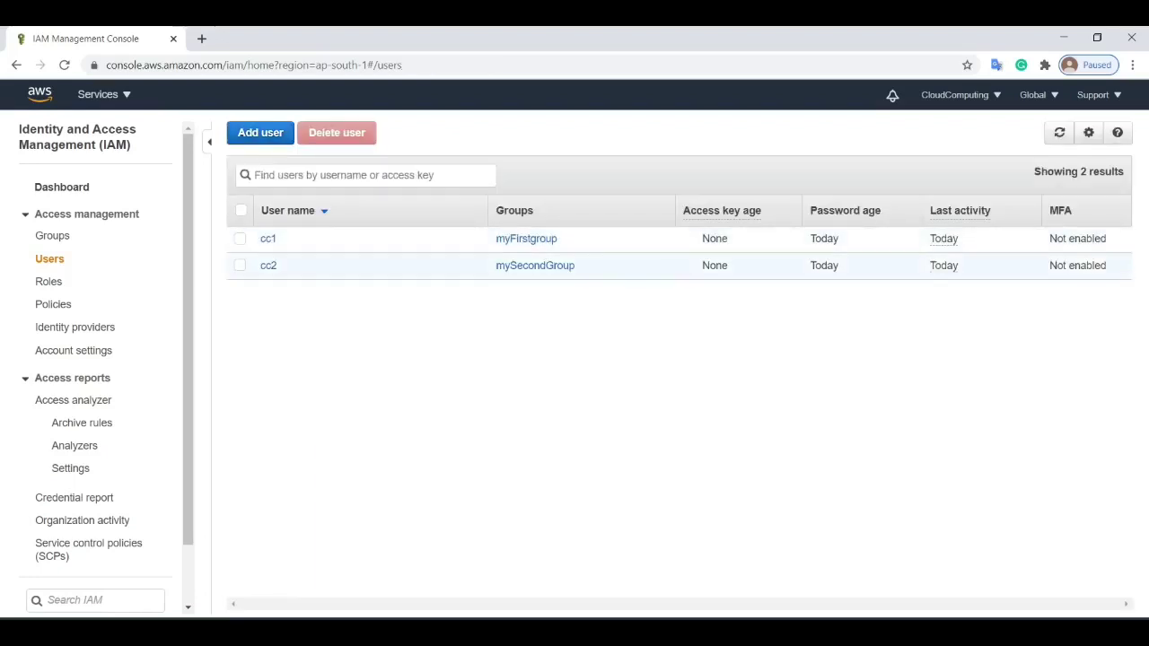
click(527, 238)
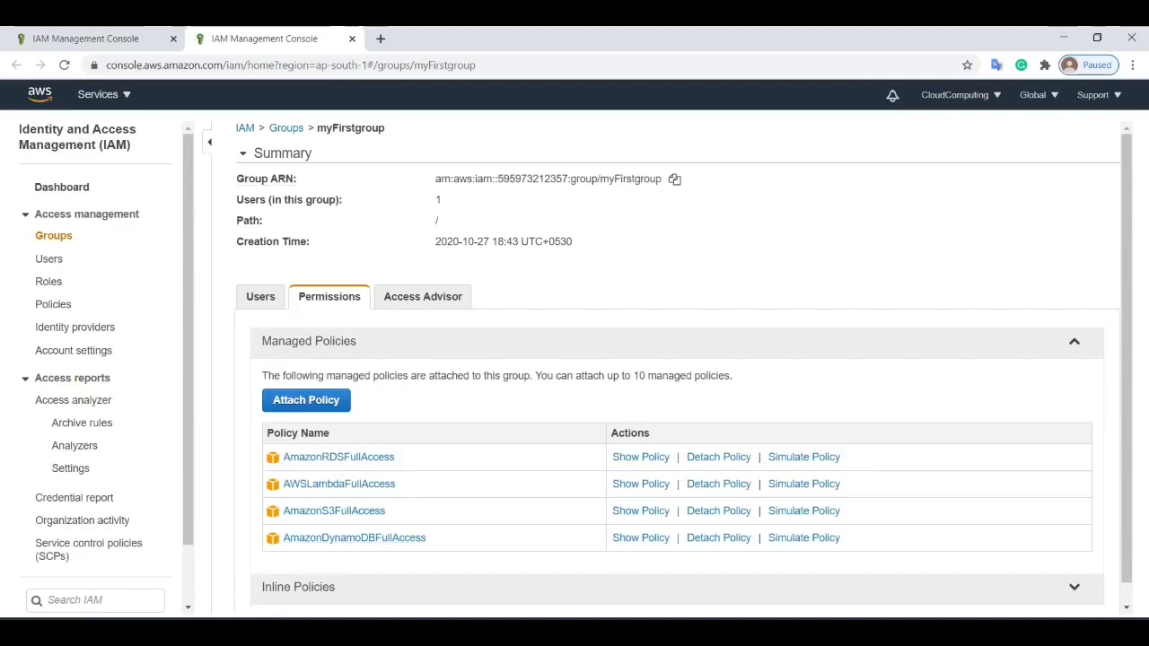
- Return to the IAM groups list and sign the root user out of the console
click(286, 127)
click(956, 94)
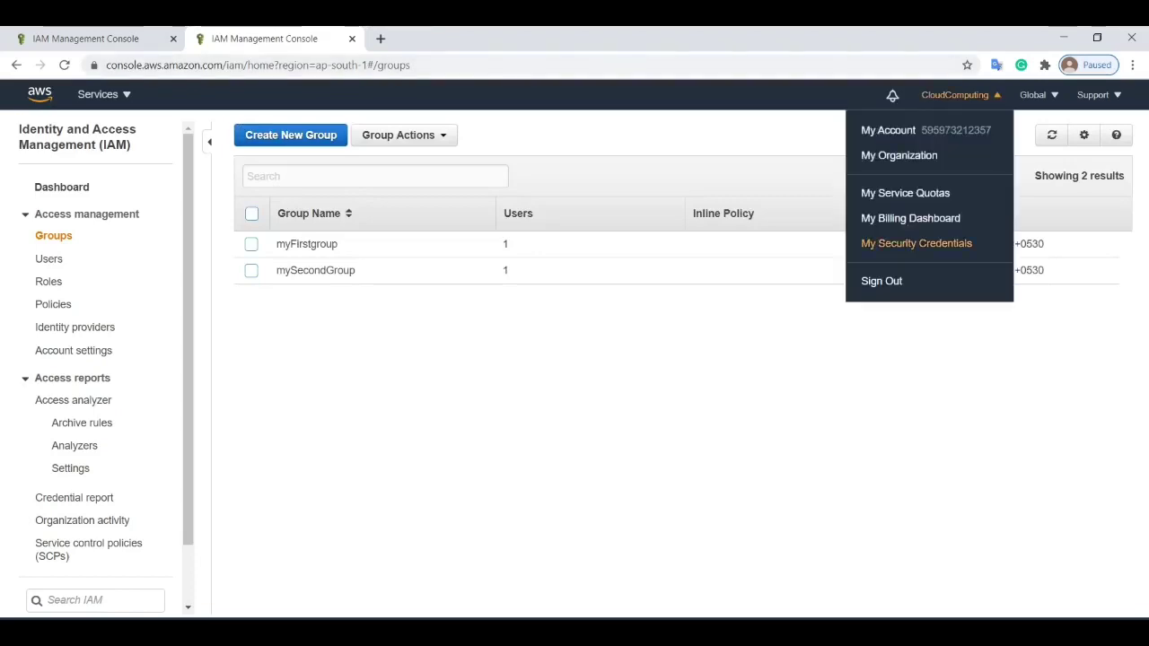
click(882, 282)
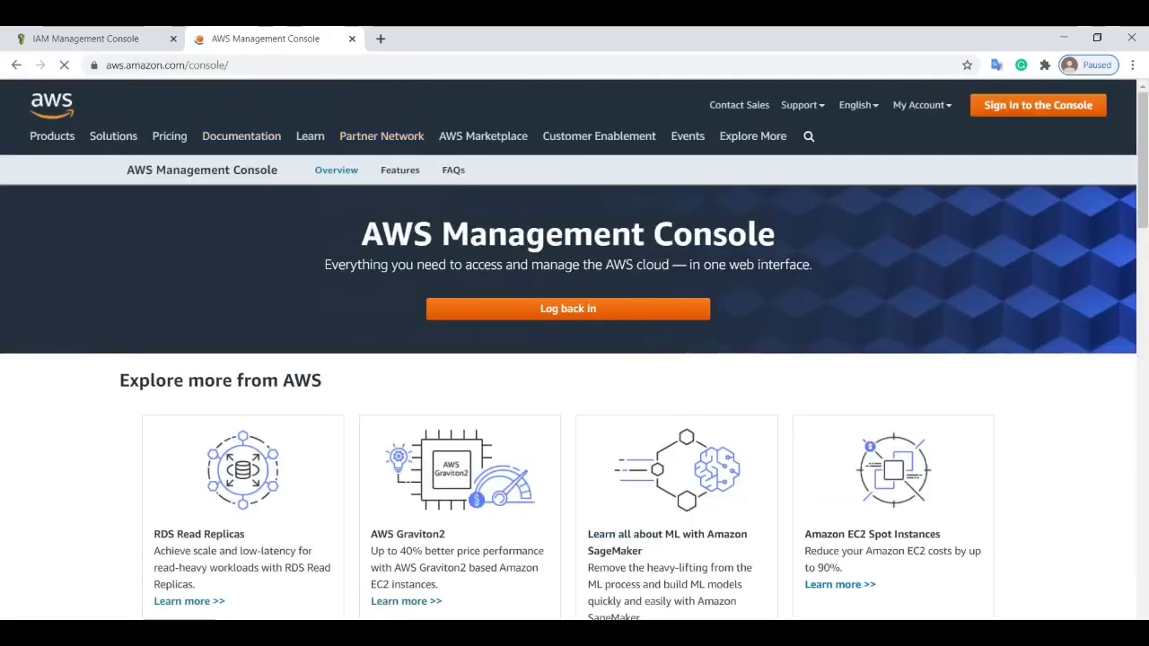
click(113, 135)
- Go to the console sign-in page and choose to sign in as an IAM user
click(1038, 105)
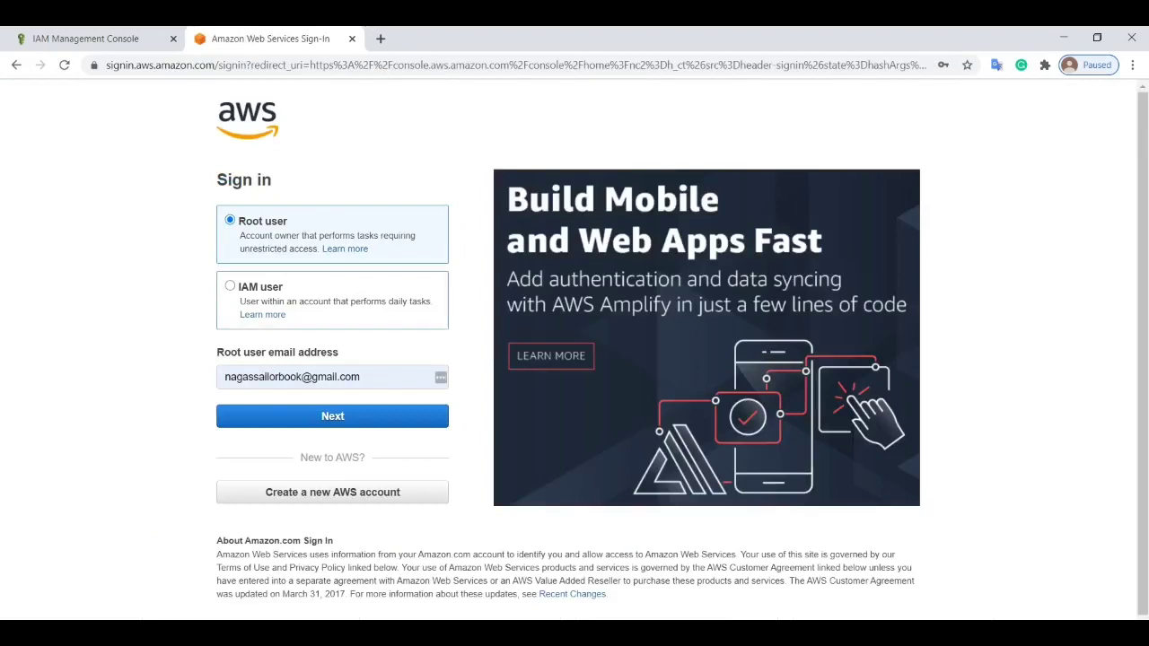
click(261, 287)
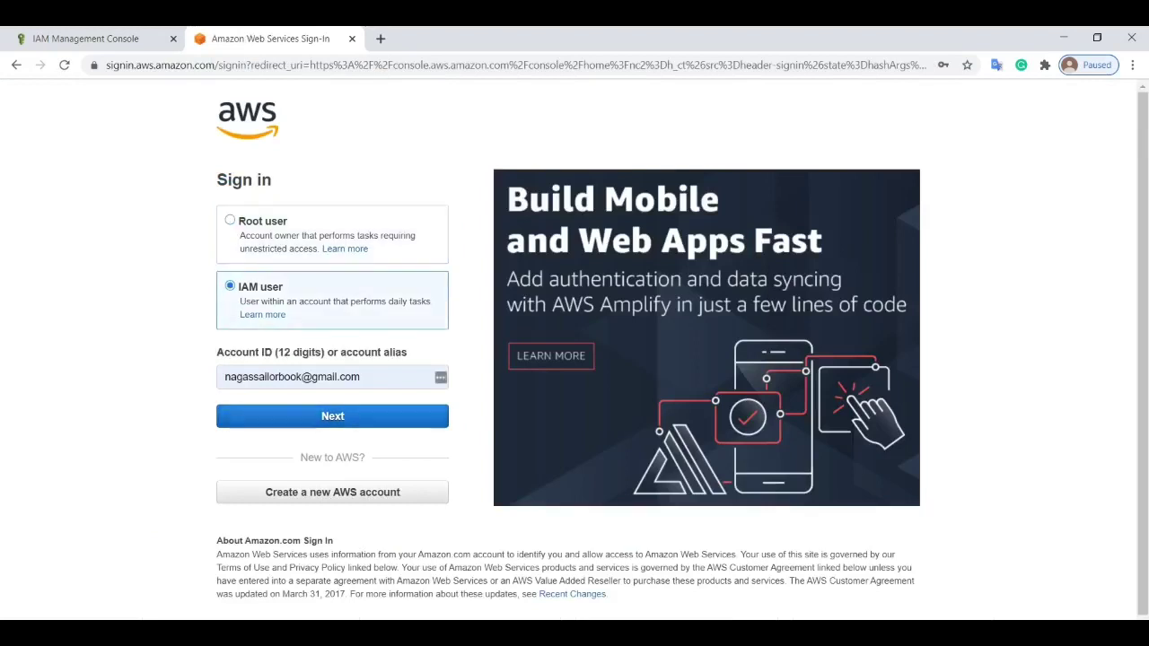
click(324, 377)
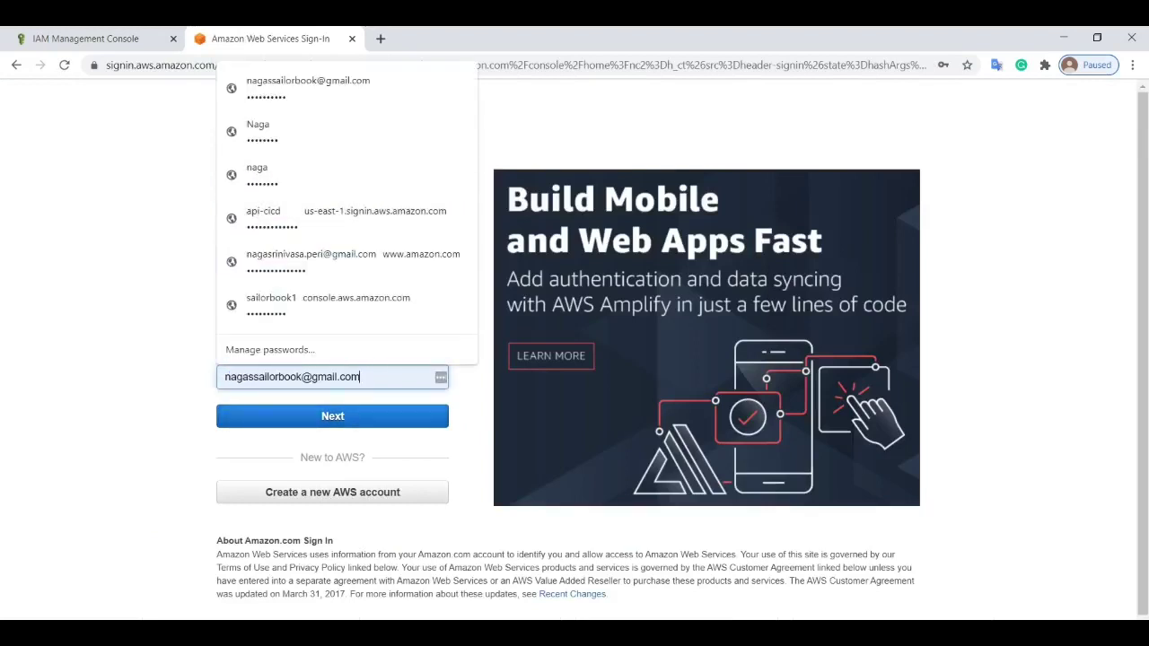
key(Escape)
- Copy the account sign-in URL from the Notepad notes and load it in the browser
click(826, 592)
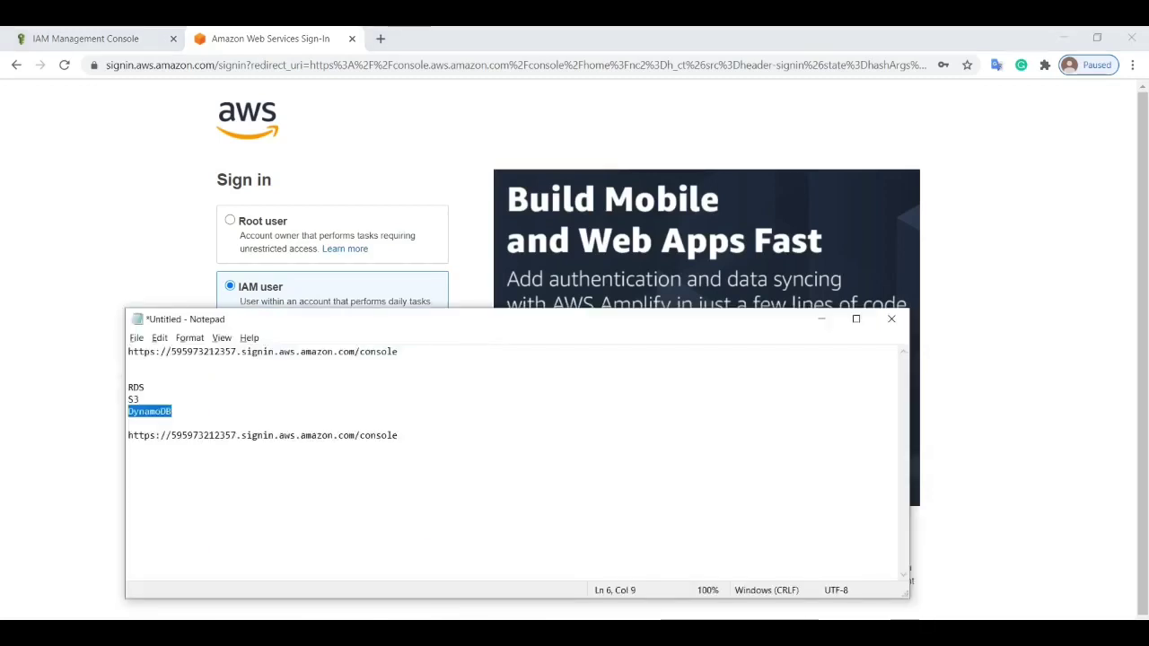
key(ctrl+Home)
key(End)
key(shift+Home)
key(ctrl+c)
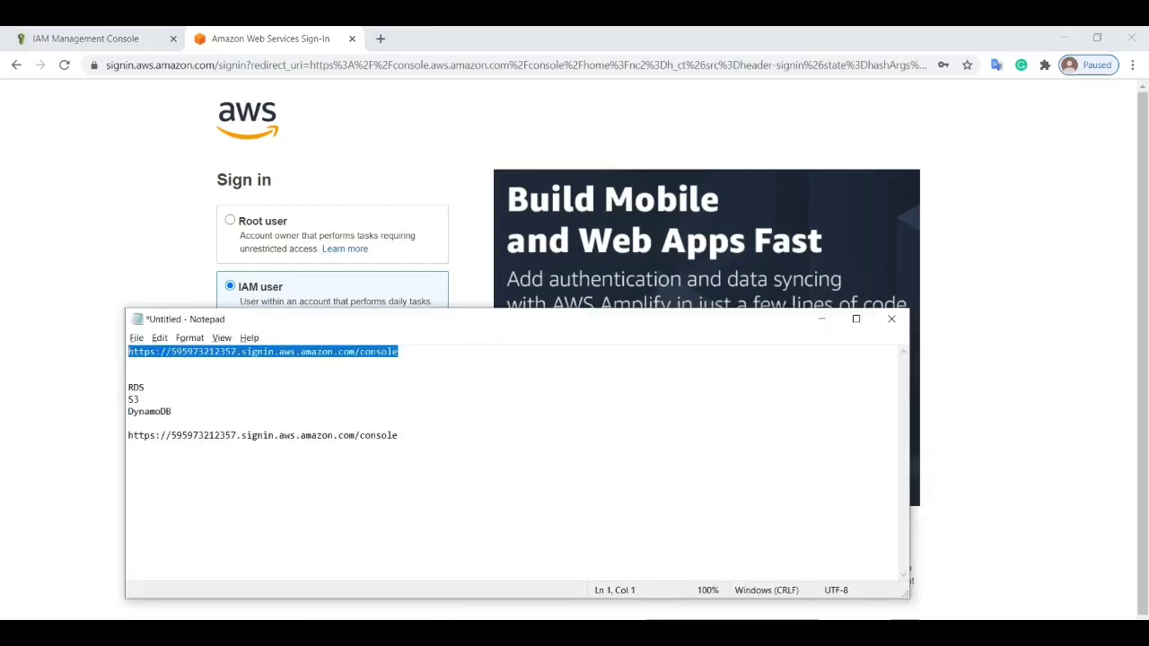
key(alt+Tab)
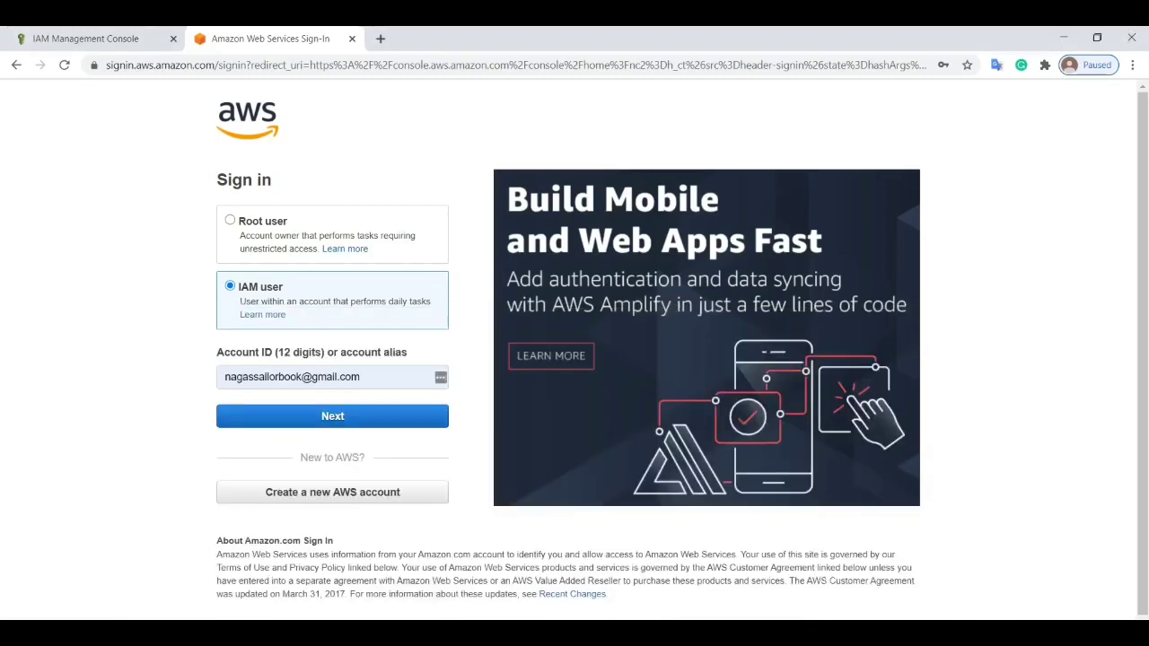
key(ctrl+l)
key(ctrl+v)
key(Return)
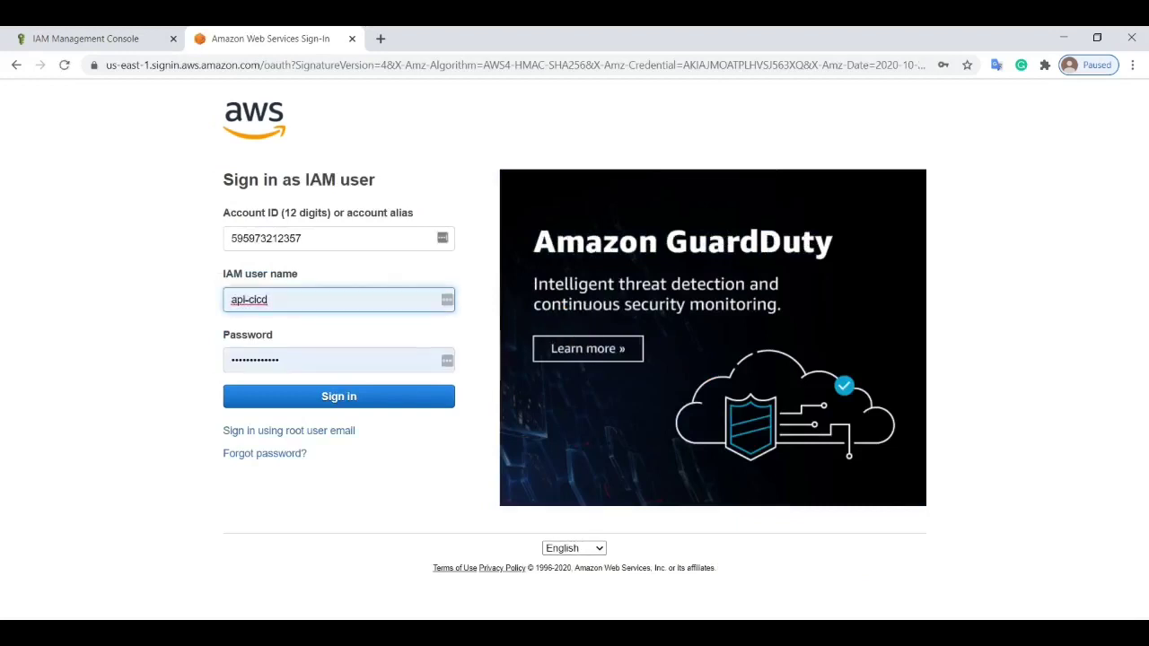
- Sign in with user name cc1 and its password
key(ctrl+a)
text(cc)
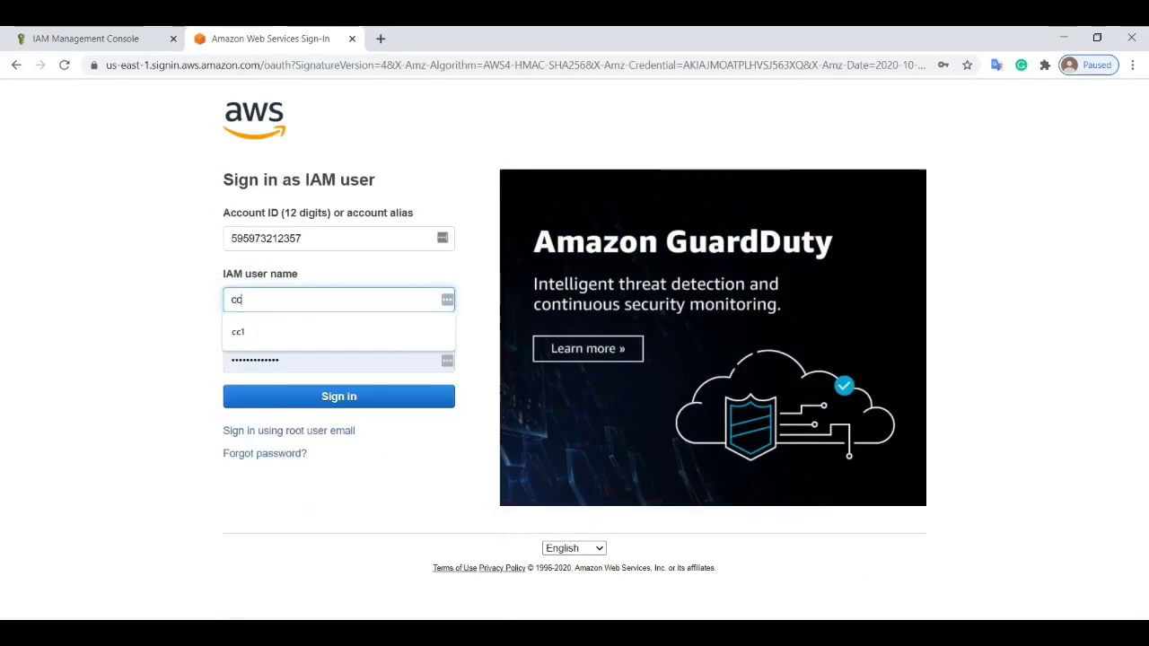
text(1)
key(Tab)
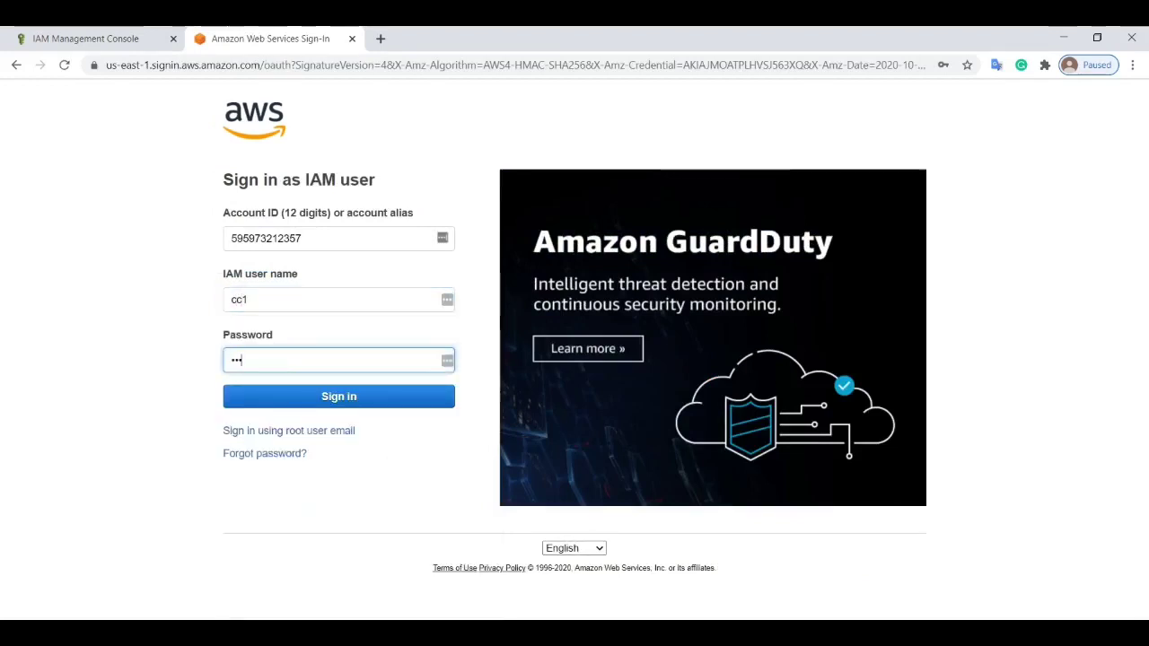
key(Return)
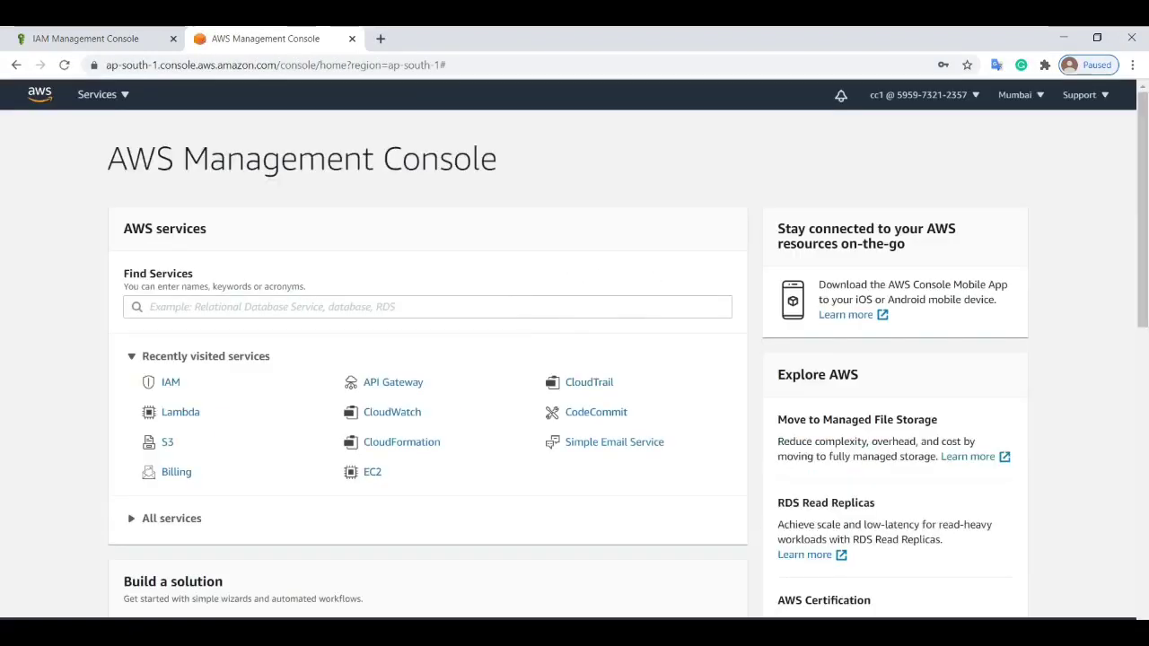
- As cc1, open Lambda's functions page and the Create function form, then sign cc1 out
click(180, 412)
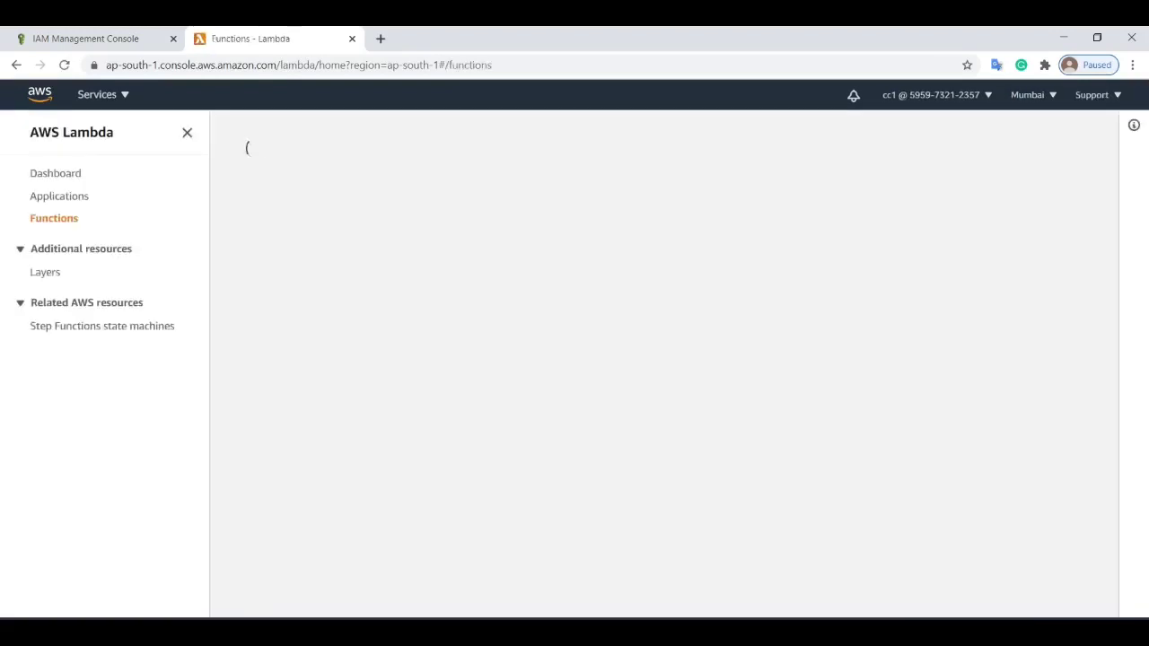
click(1018, 178)
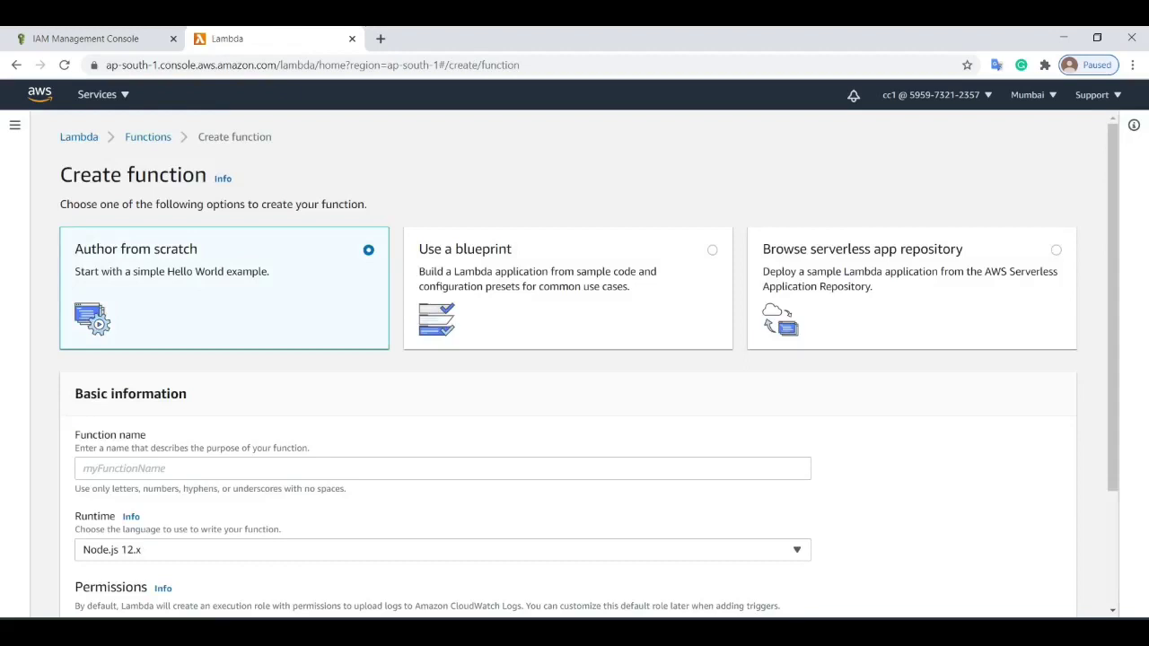
click(937, 95)
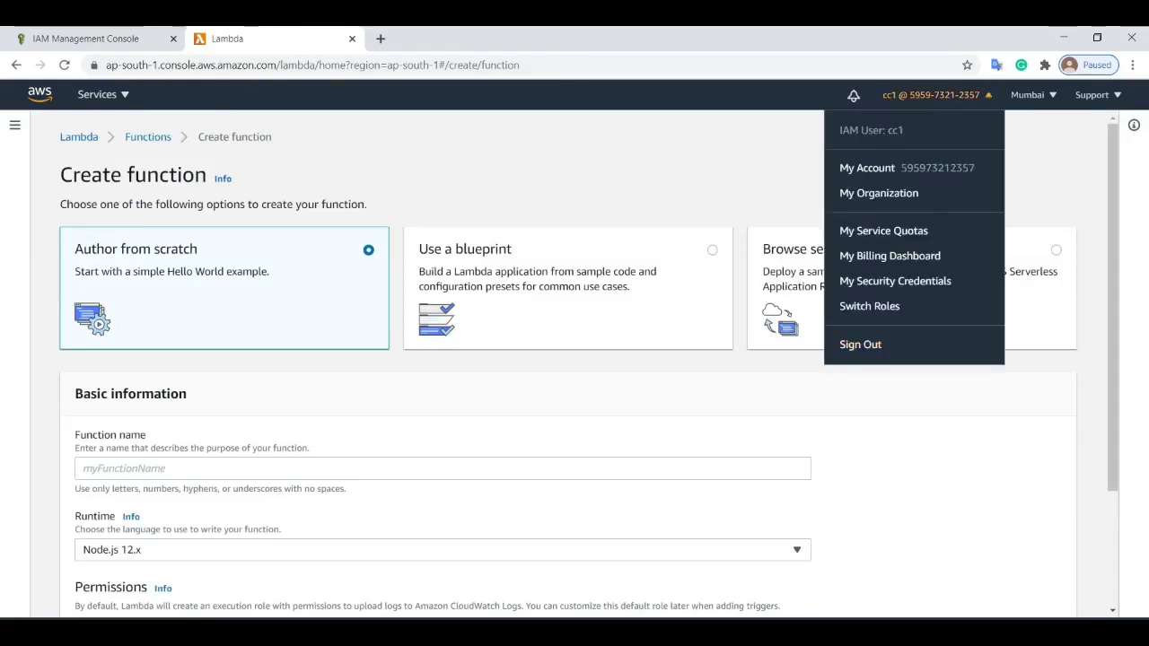
click(860, 345)
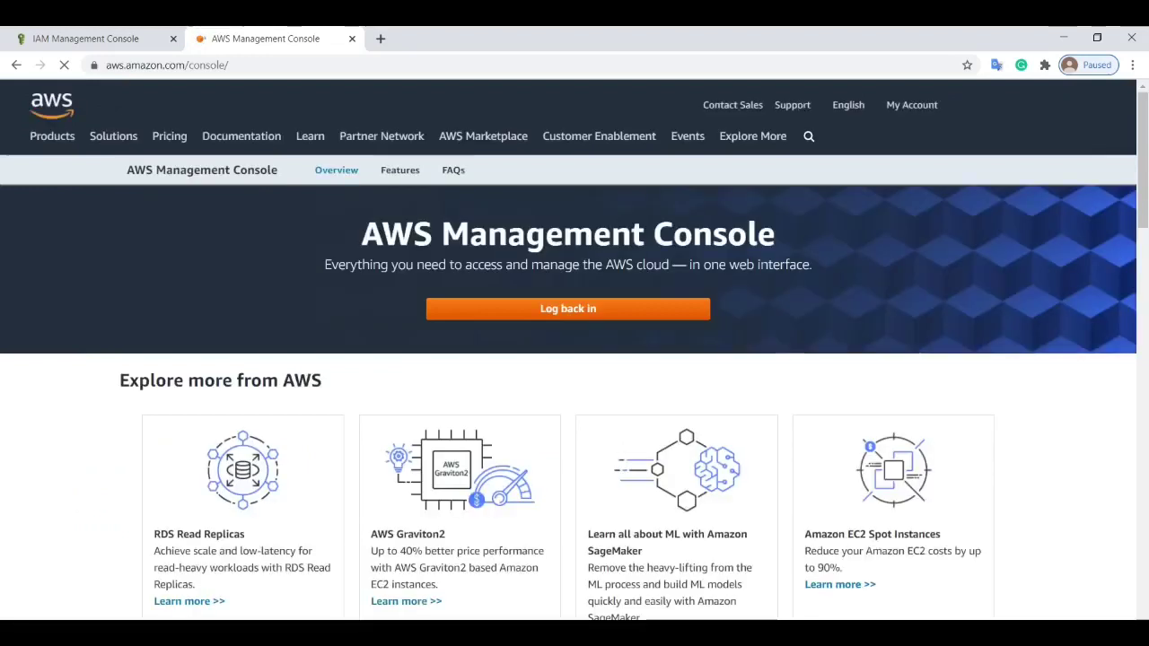
- Load the pasted account sign-in URL and log in as IAM user cc2 with its password
key(ctrl+l)
key(ctrl+v)
key(Return)
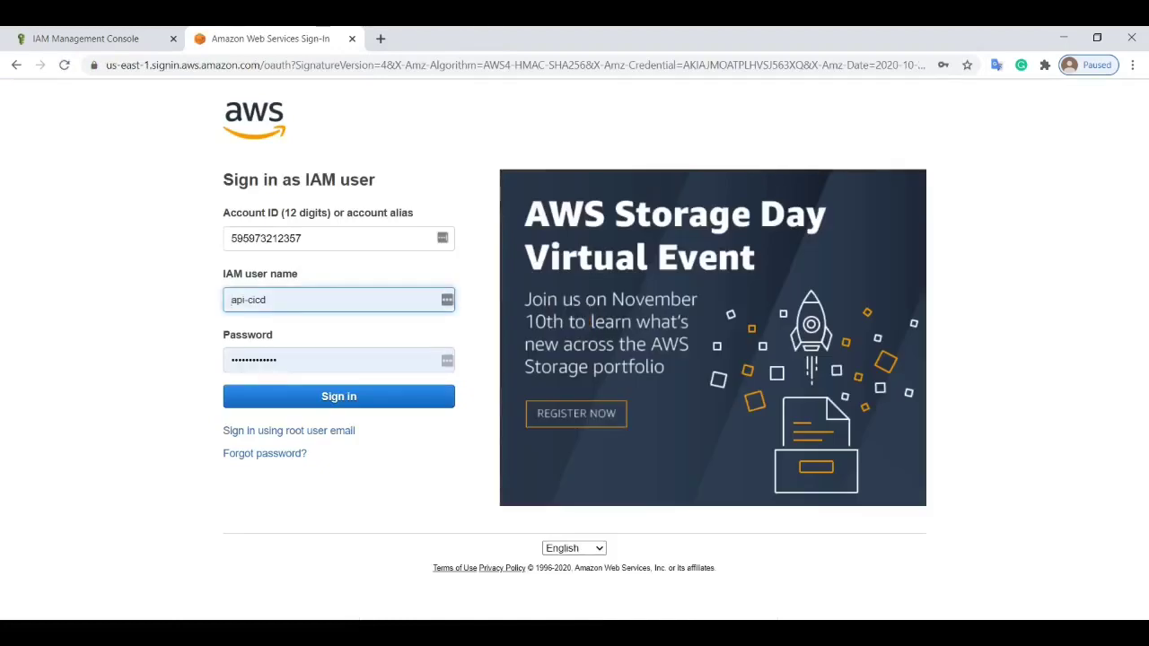
key(ctrl+a)
text(cc2)
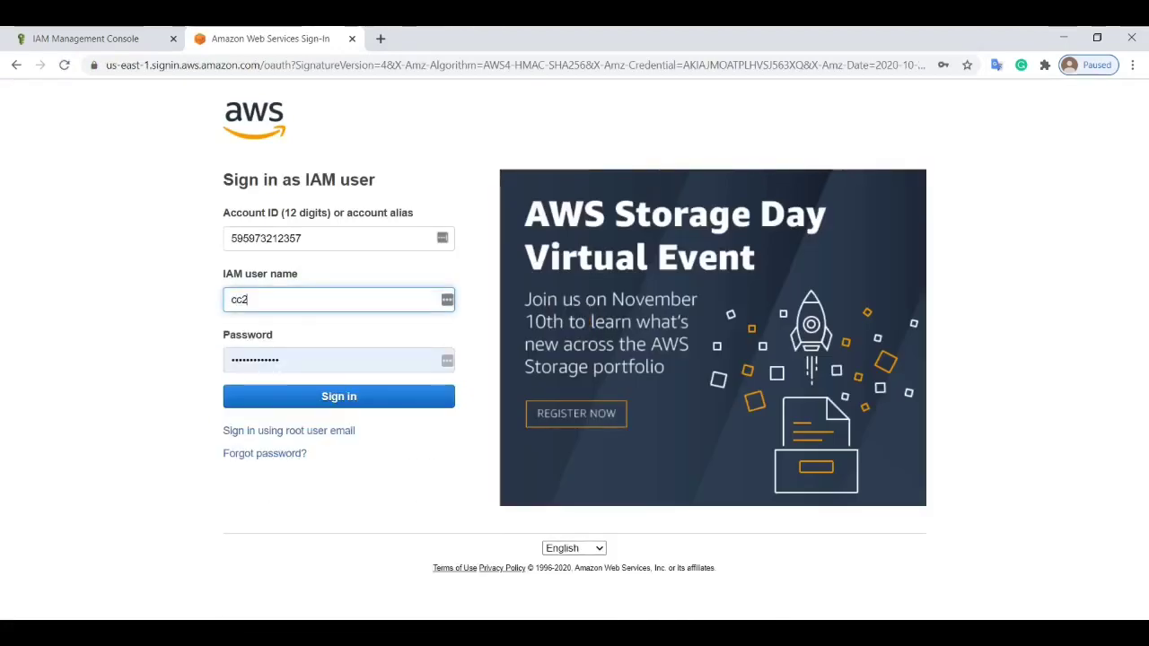
key(Tab)
text(***)
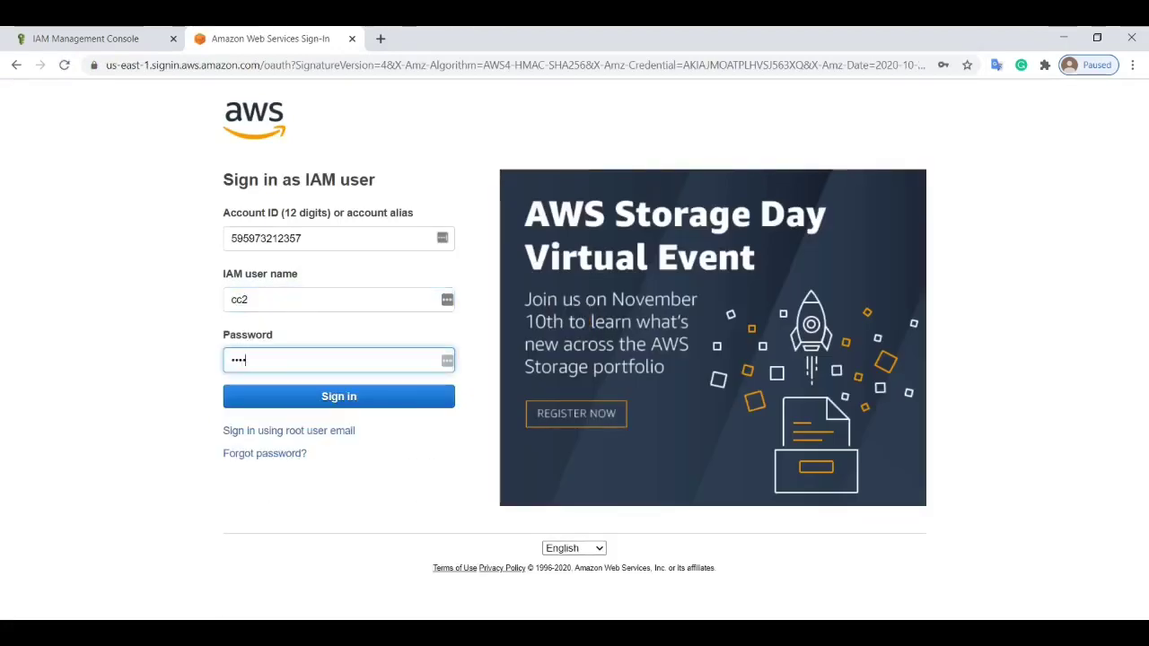
text(***)
key(Return)
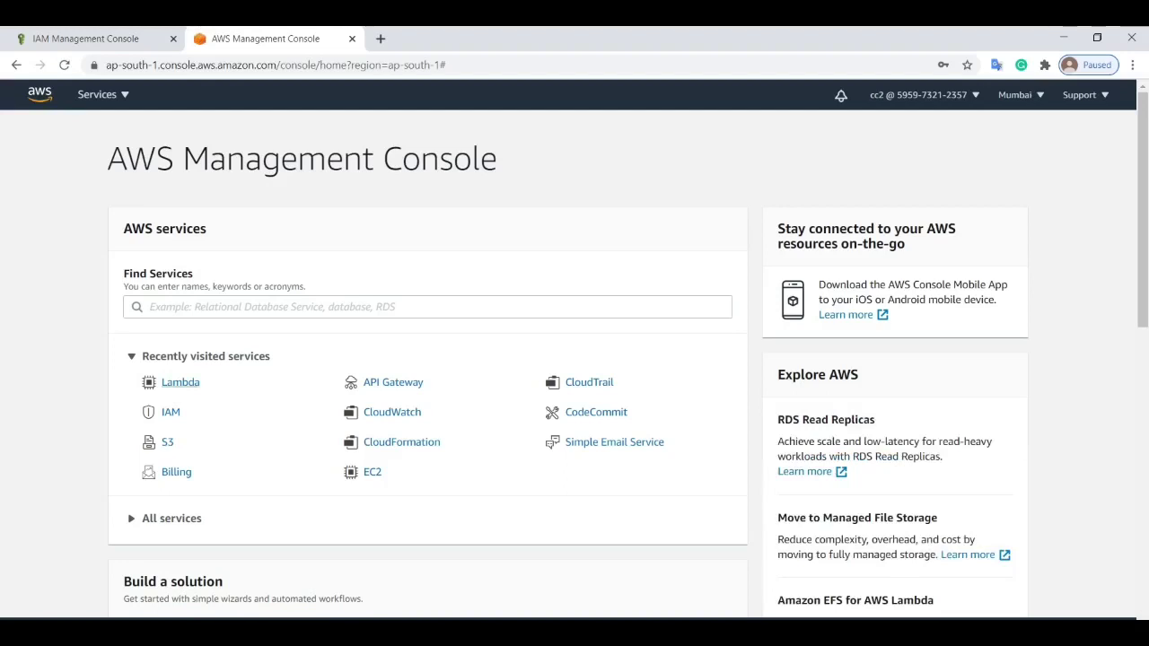
- Open Lambda as cc2 and dismiss the not-authorized lambda:GetAccountSettings error banner
click(181, 382)
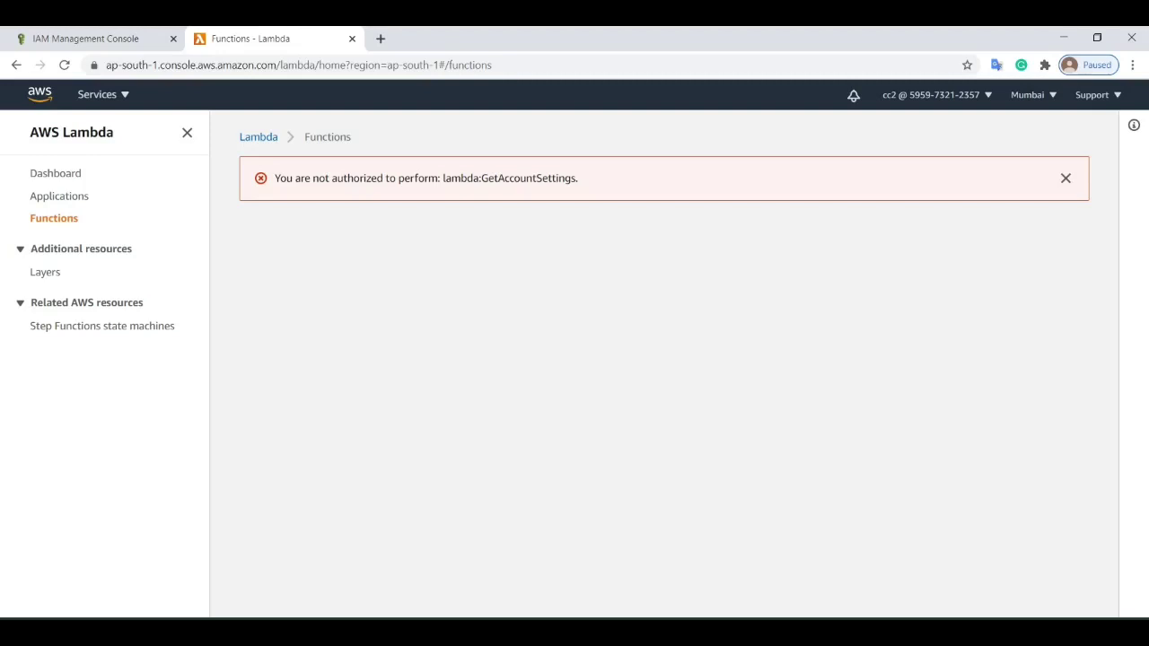
click(1065, 178)
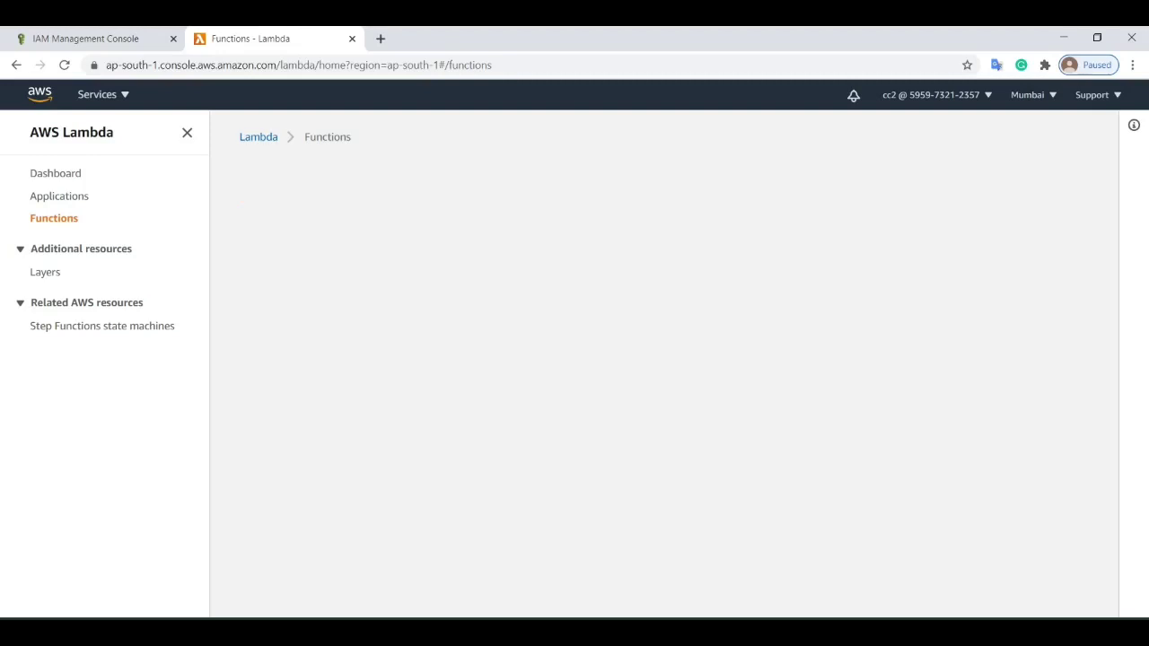